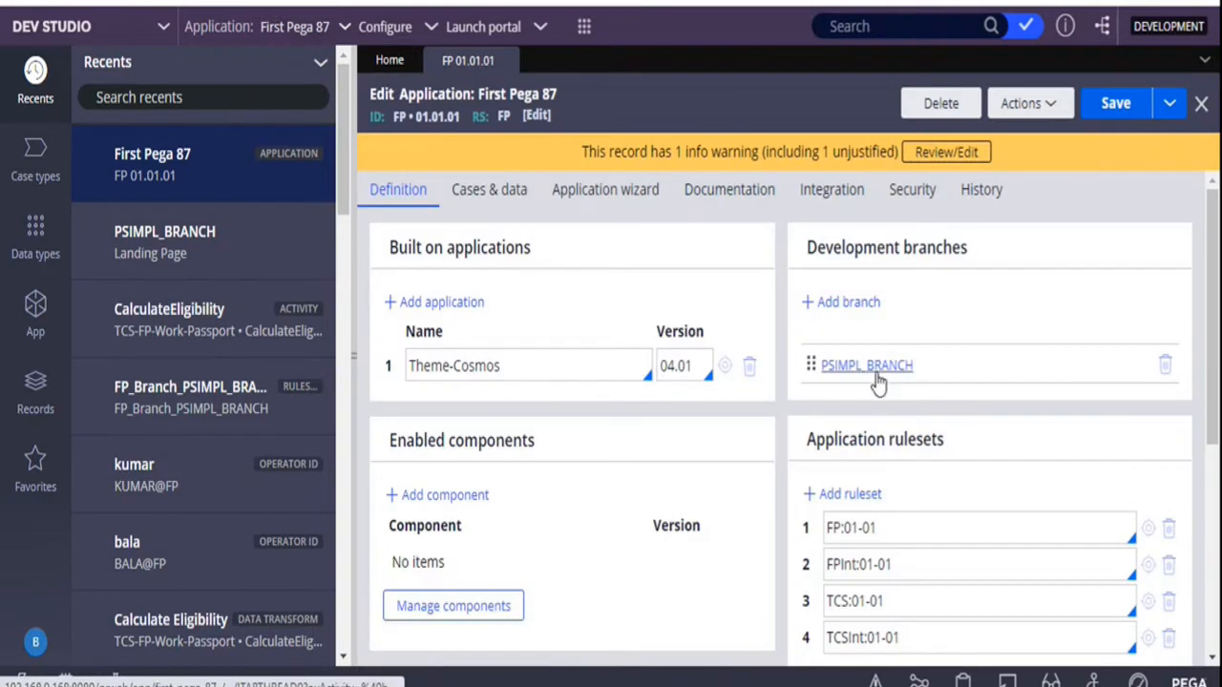
Open the PSIMPL_BRANCH development branch and its CalculateEligibility activity, and check the activity's history
left_click(876, 369)
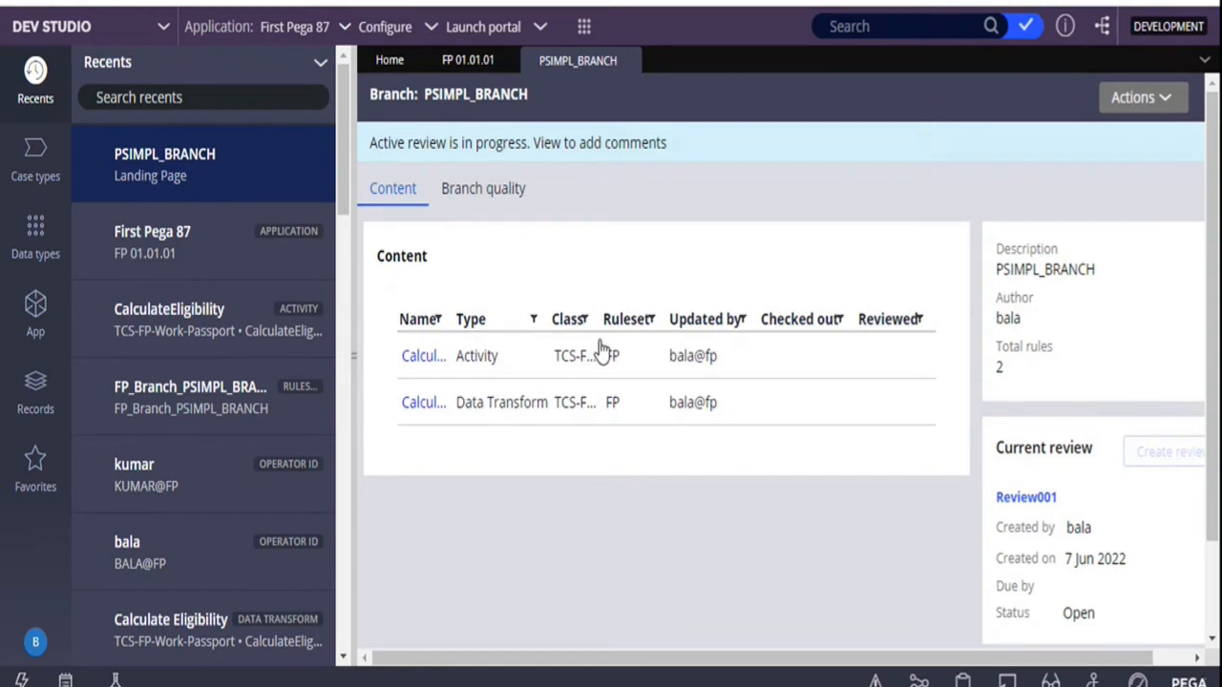
left_click(420, 356)
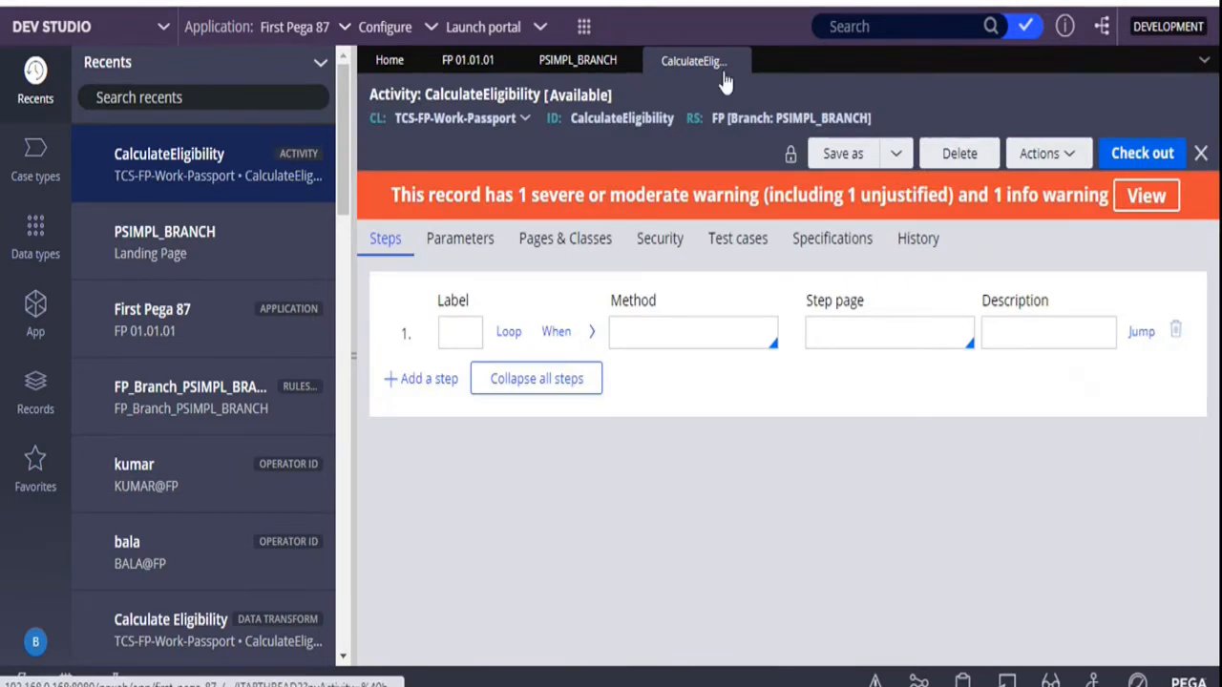
left_click(583, 69)
scroll(805, 285, "down", 2)
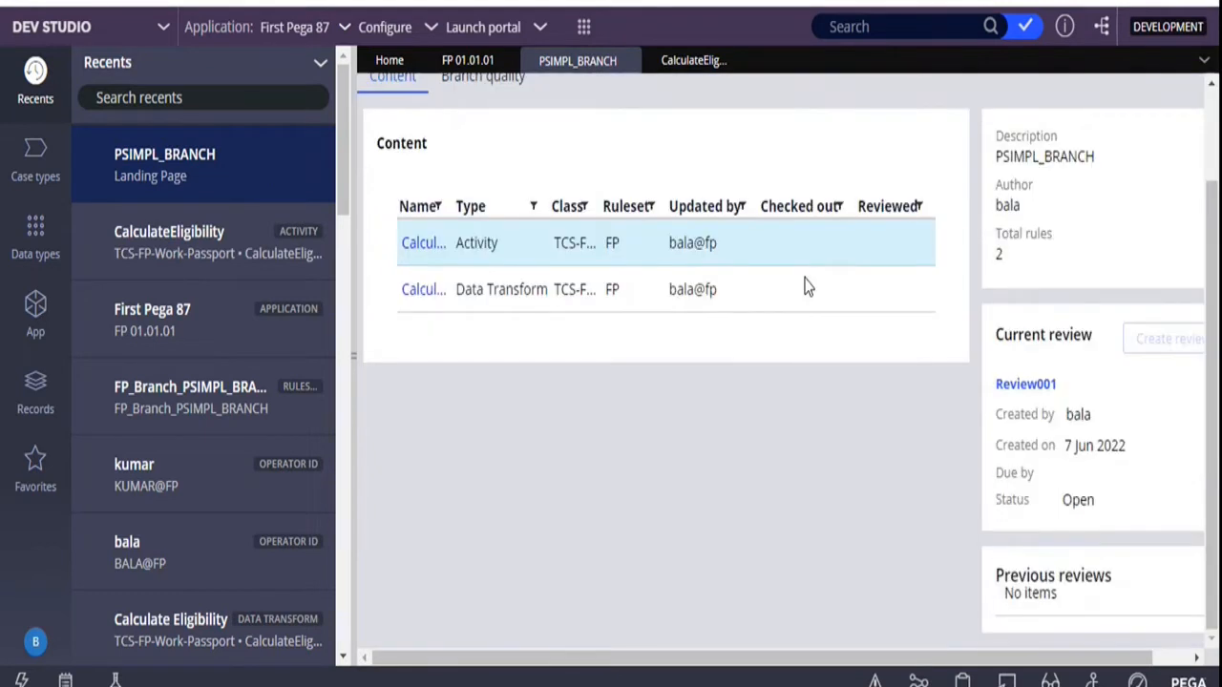
scroll(805, 284, "up", 2)
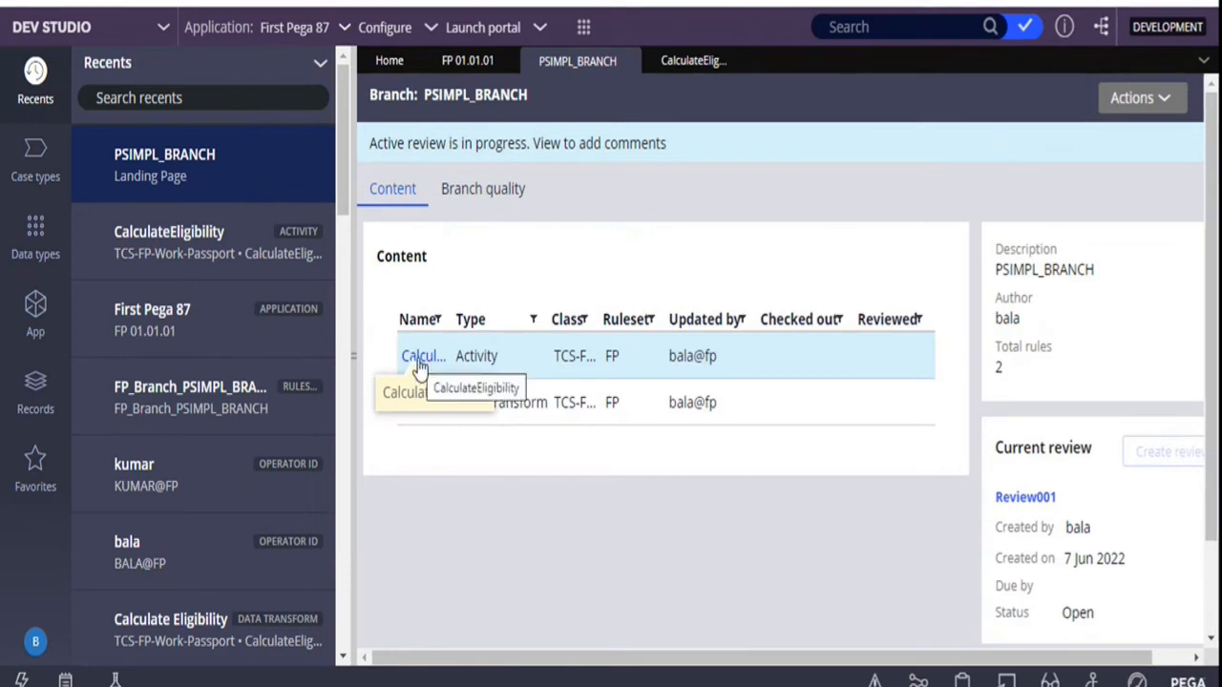
left_click(672, 67)
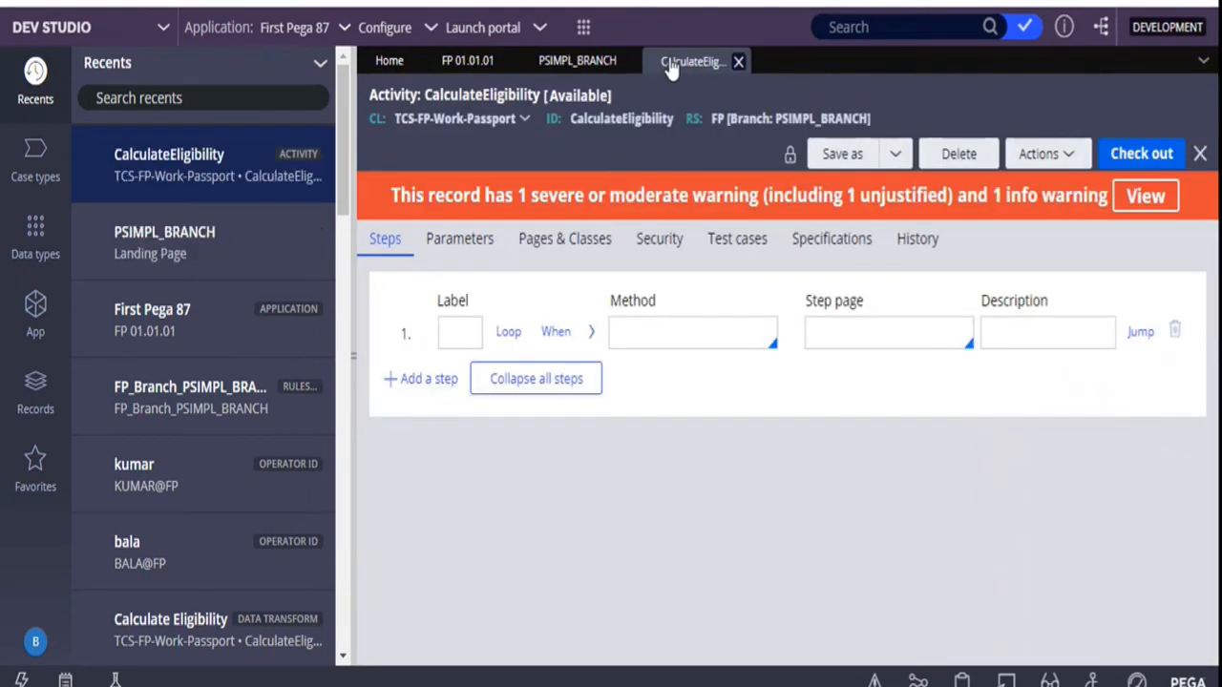
left_click(919, 250)
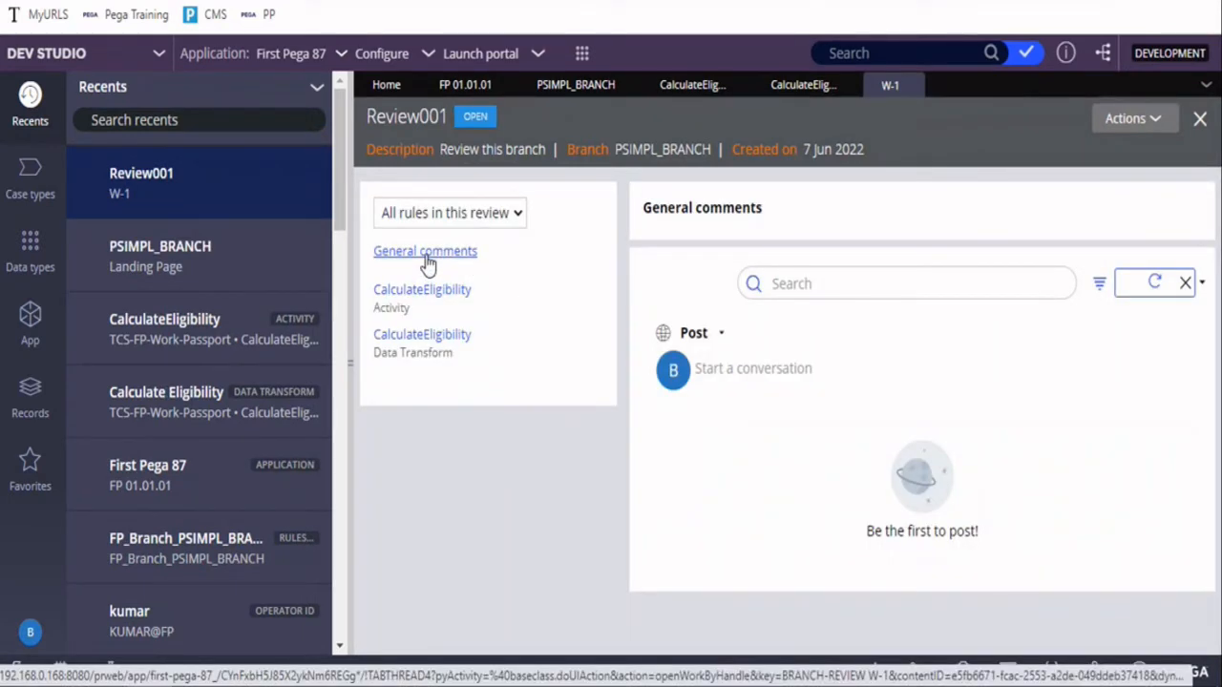
View the conversation for the CalculateEligibility activity in Review001 and look at the activity rule itself
left_click(427, 294)
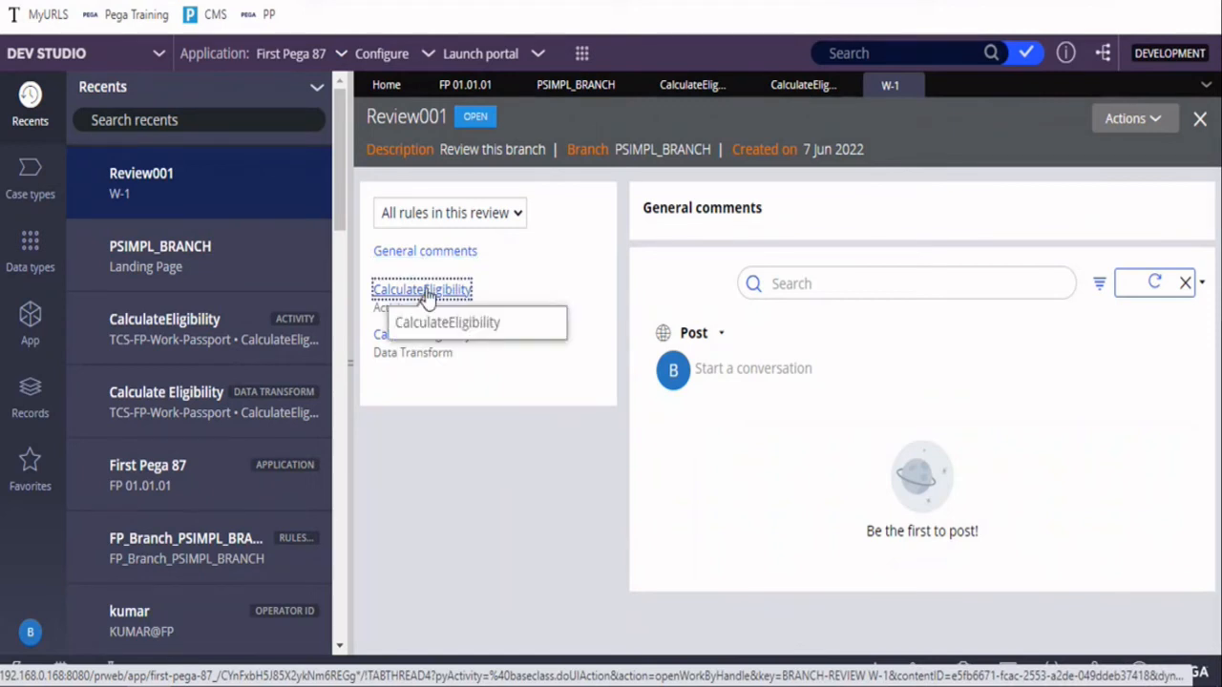
left_click(736, 378)
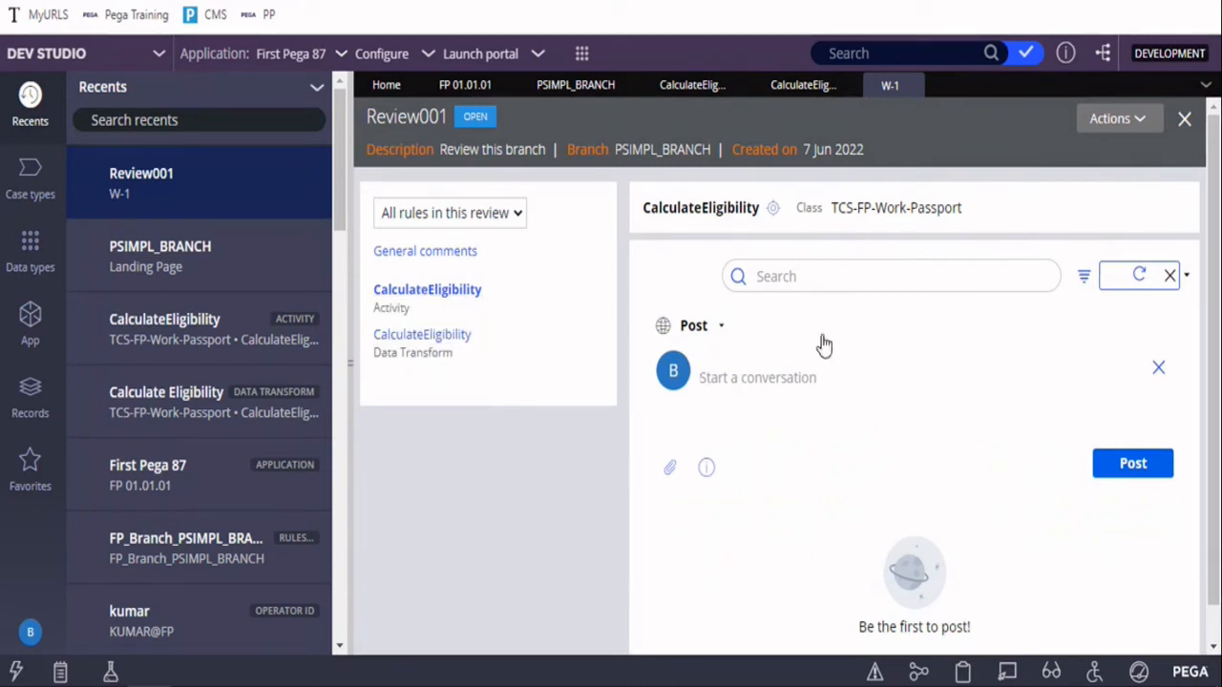
left_click(704, 94)
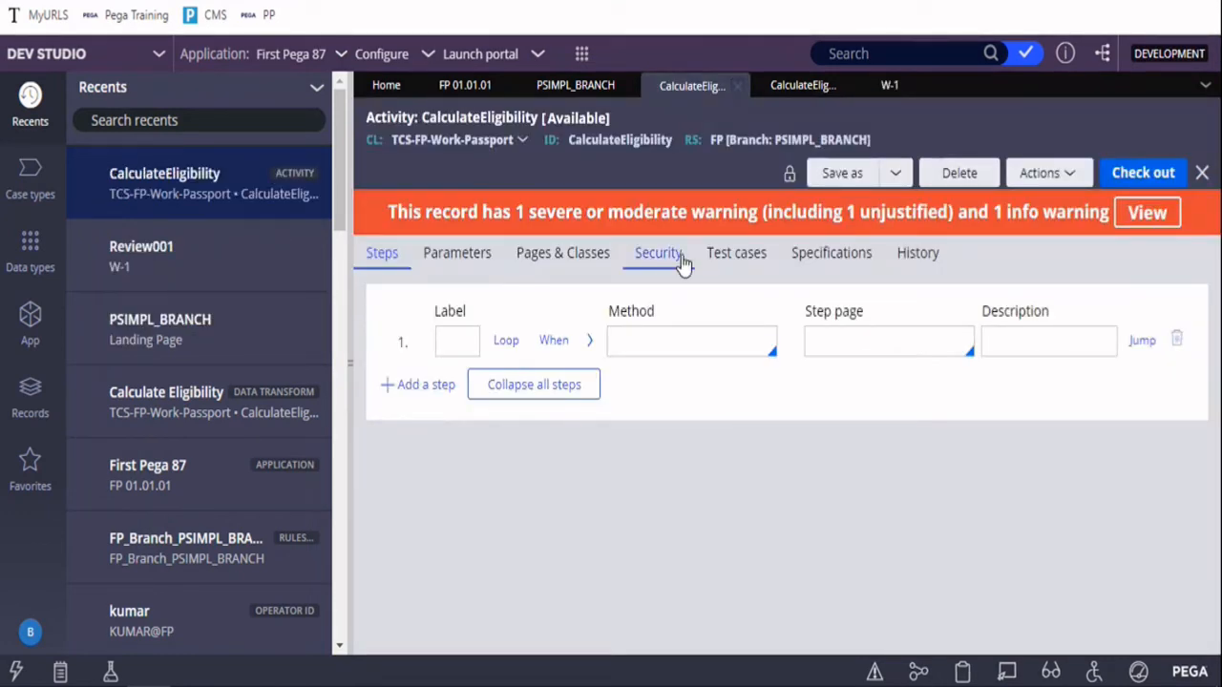
left_click(889, 91)
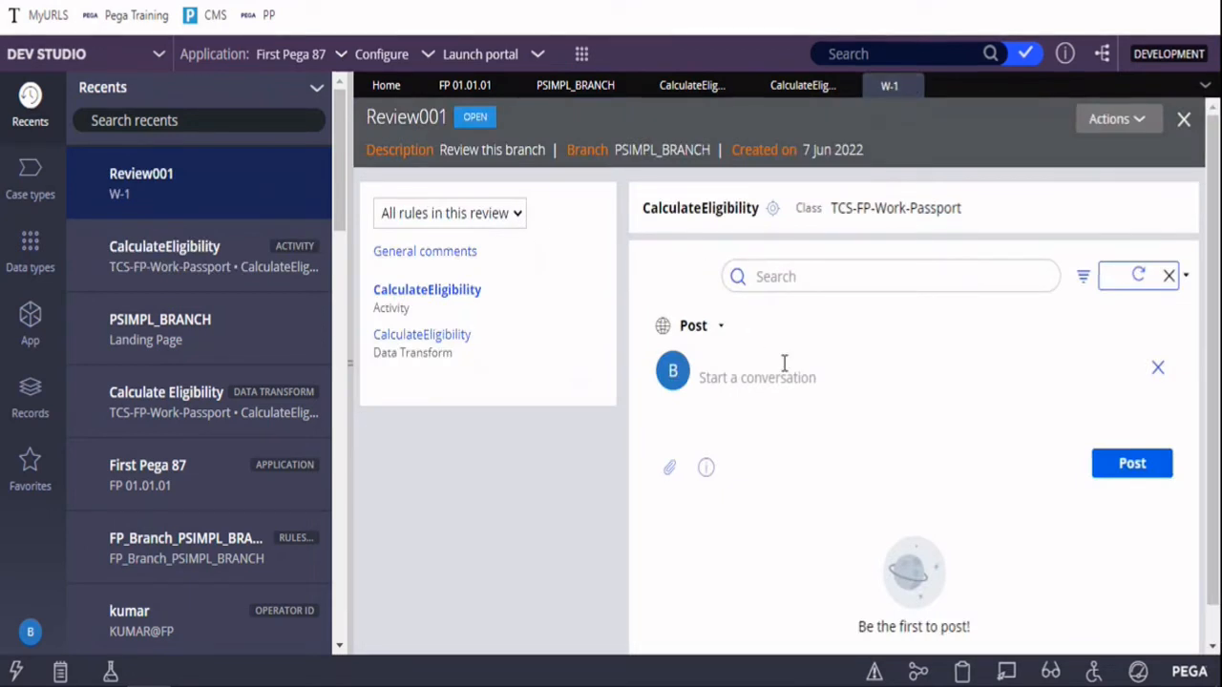
left_click(753, 379)
type("Com")
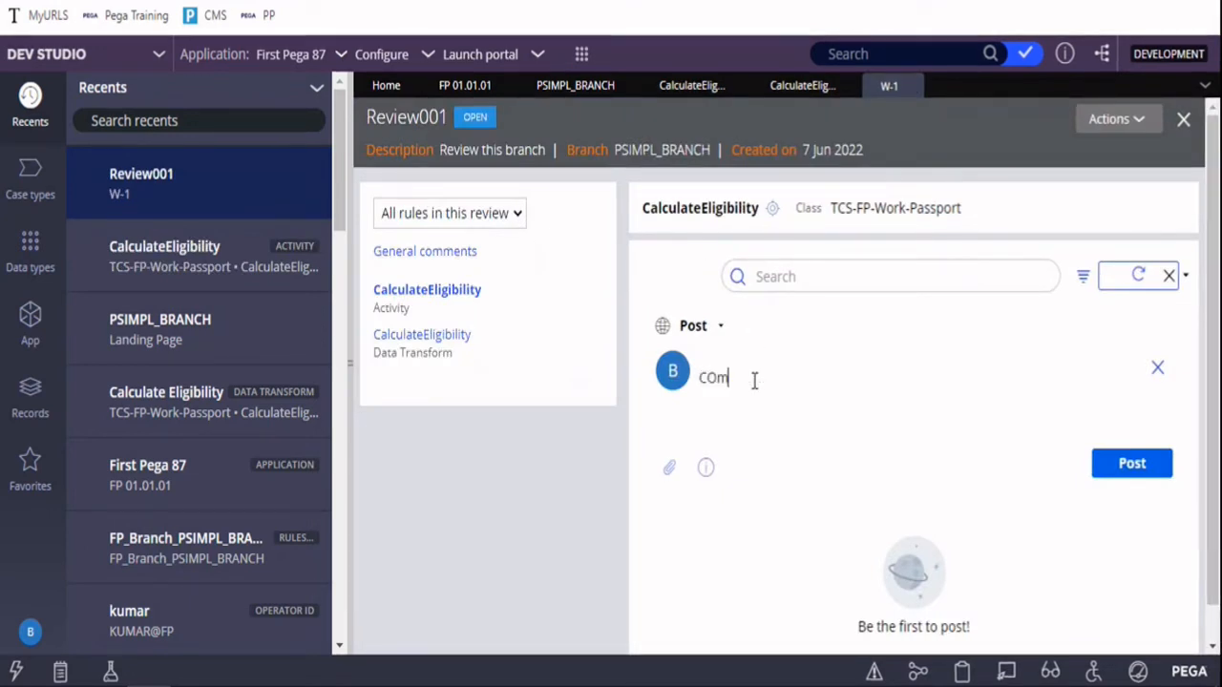
key("BackSpace")
key("BackSpace")
key("BackSpace")
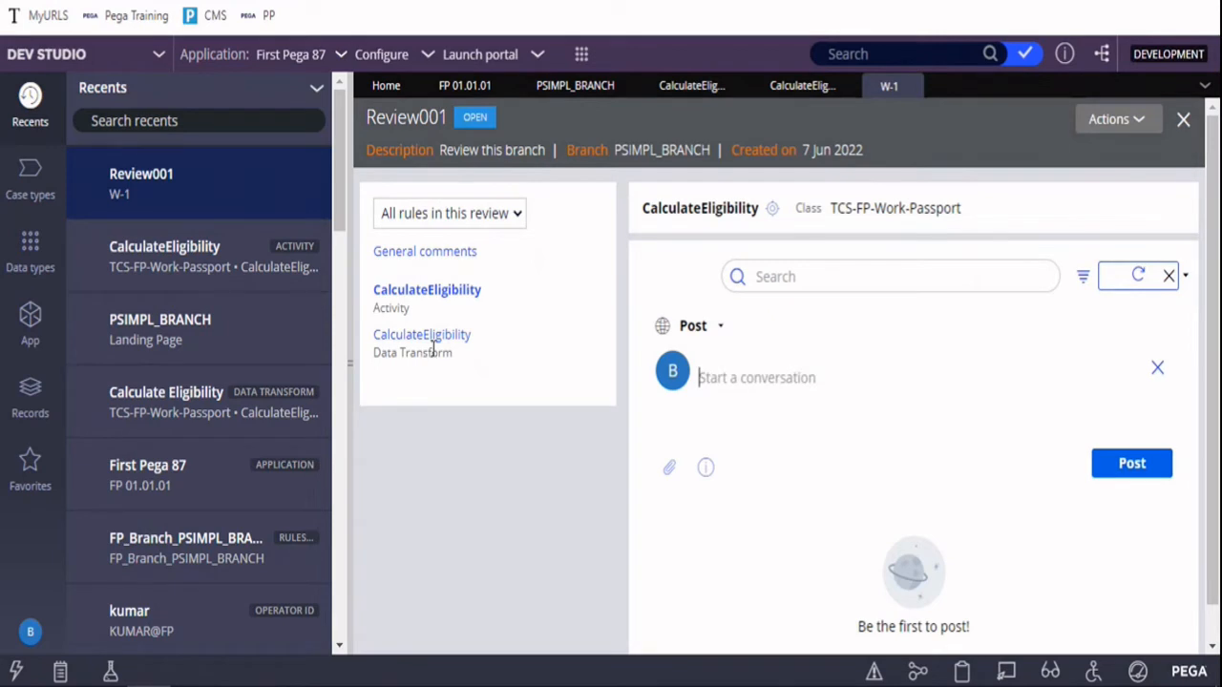
View the Review001 conversations for the CalculateEligibility activity and the CalculateEligibility data transform
left_click(441, 292)
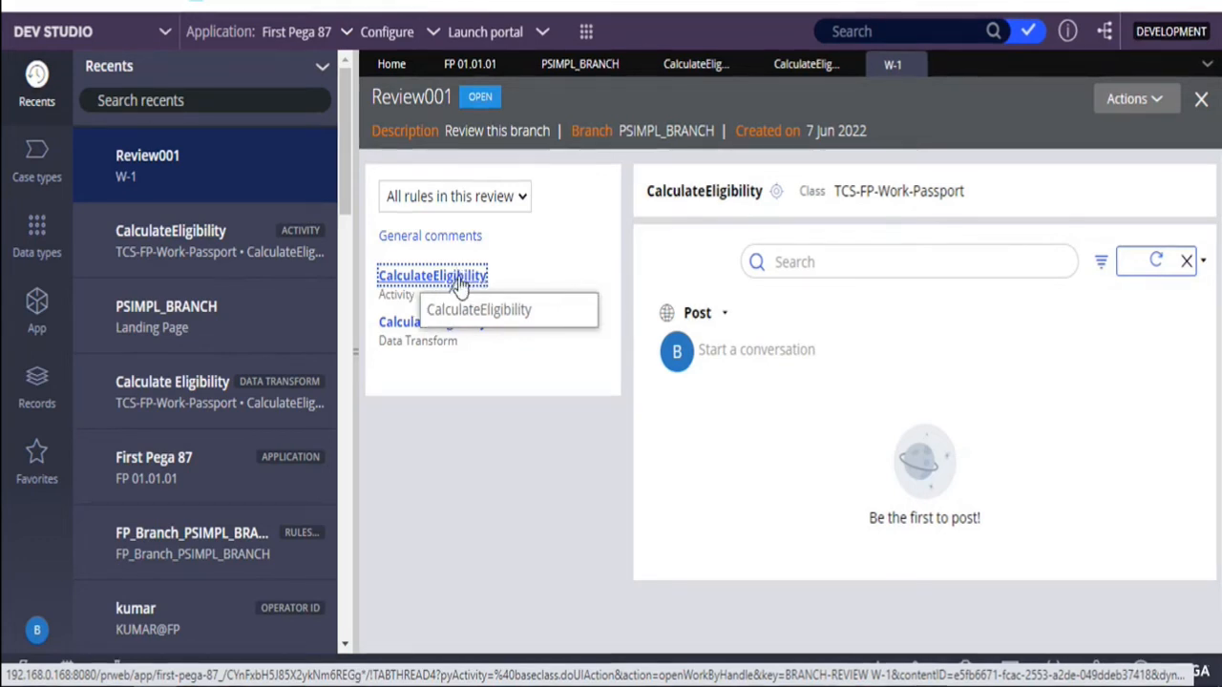
left_click(769, 349)
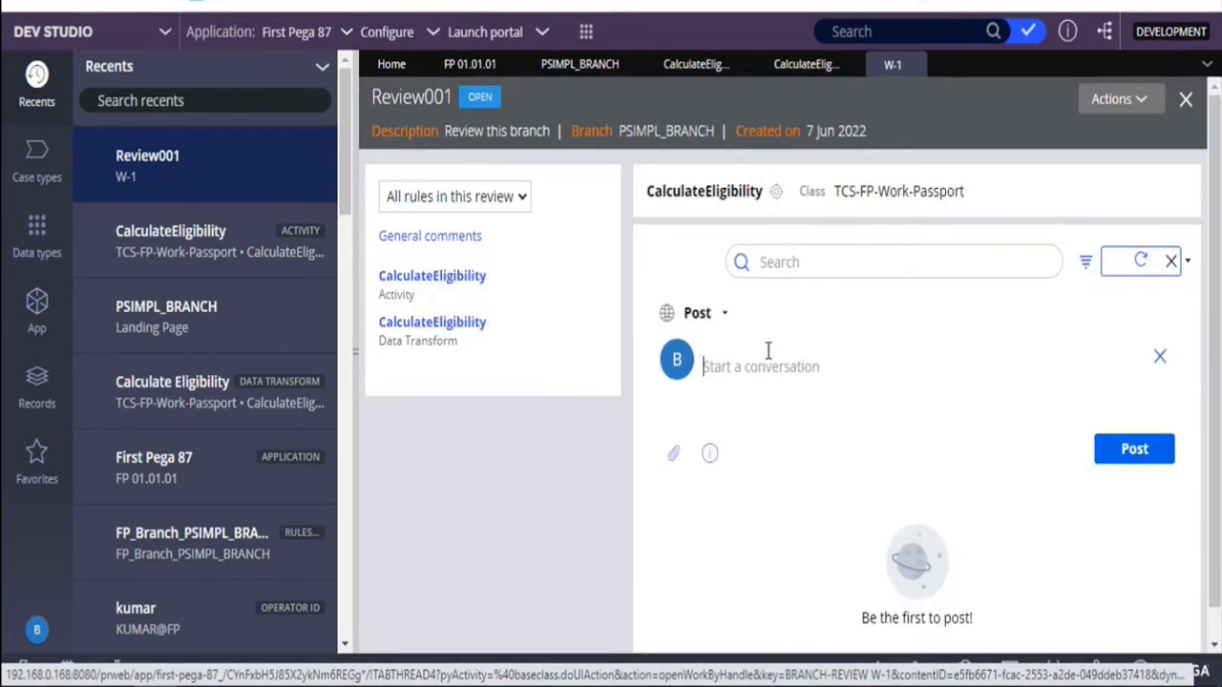
left_click(433, 325)
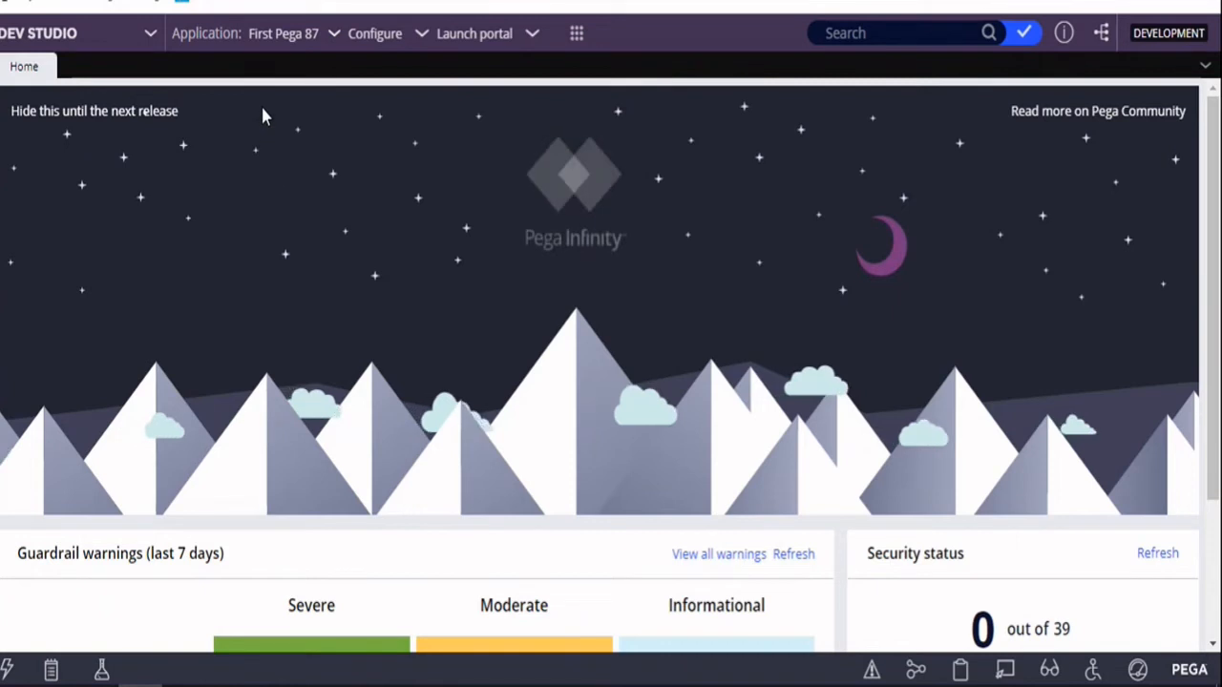
Add the enabled component PegaPeerReview_20200528T143606789, version 08.60.08, to the First Pega 87 application definition and save it
left_click(284, 35)
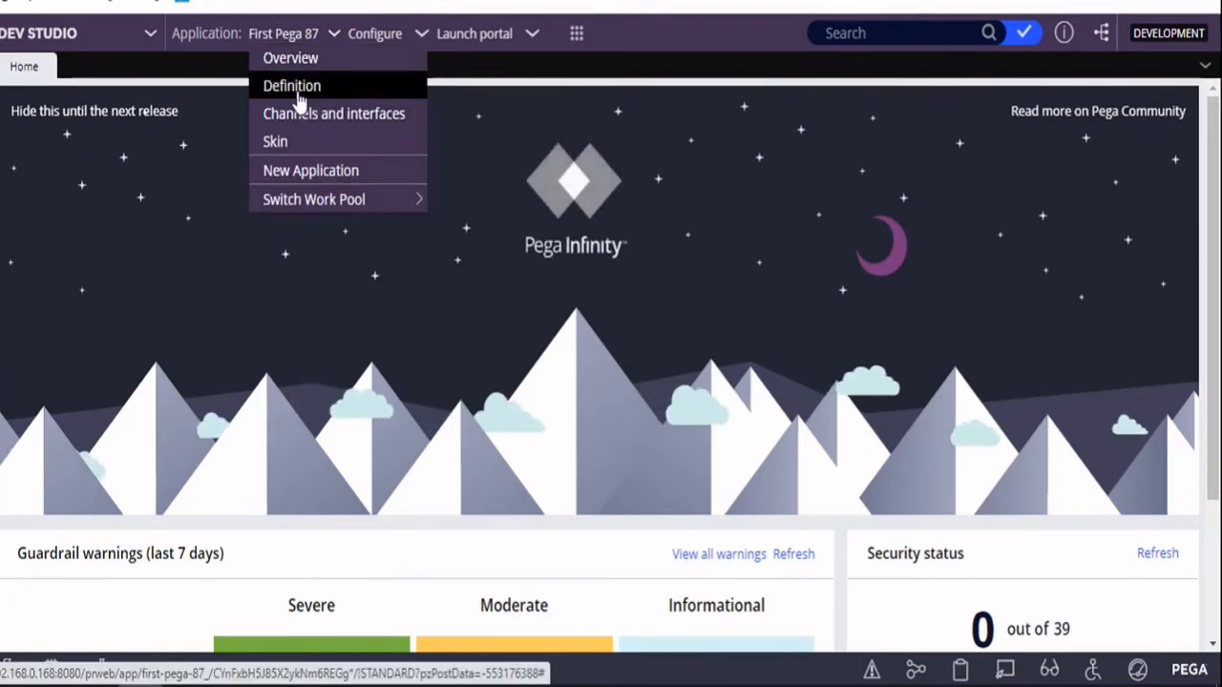
left_click(293, 86)
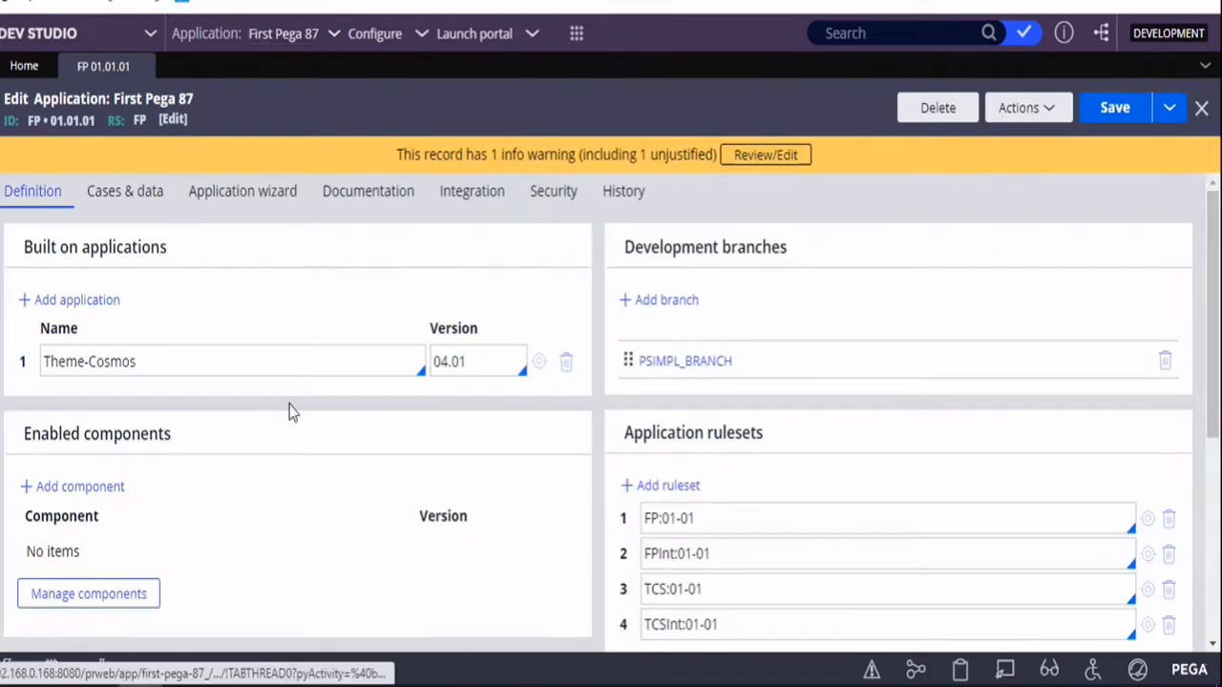
scroll(262, 507, "down", 1)
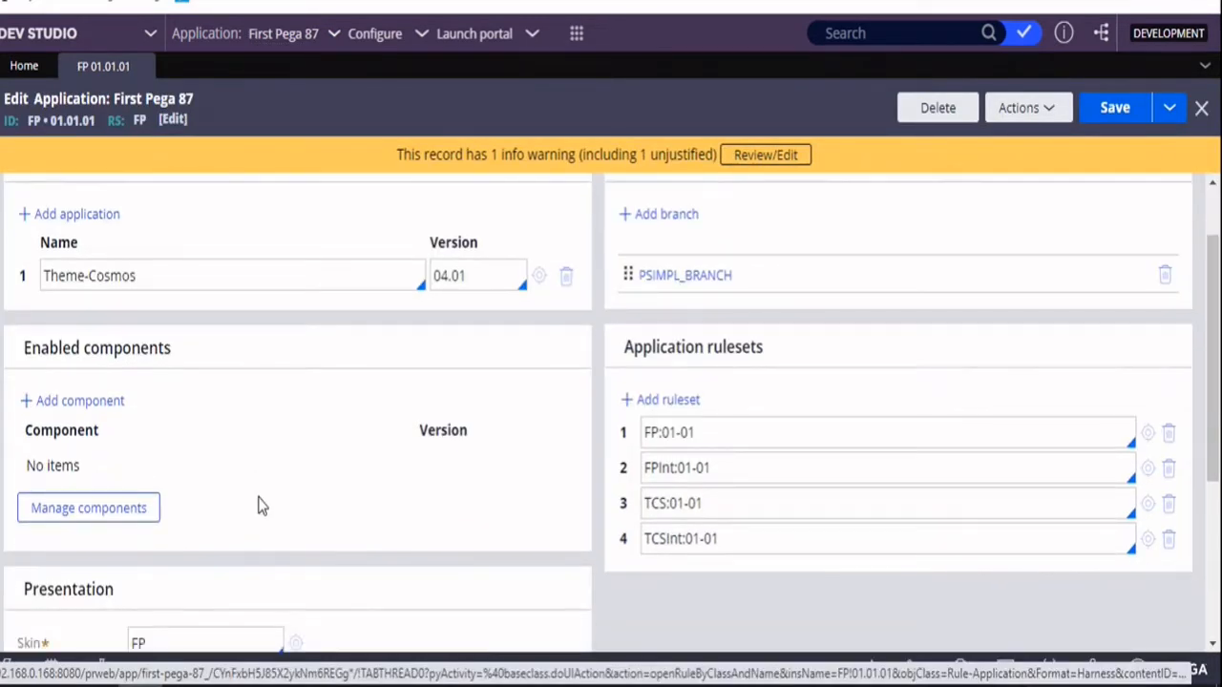
left_click(99, 403)
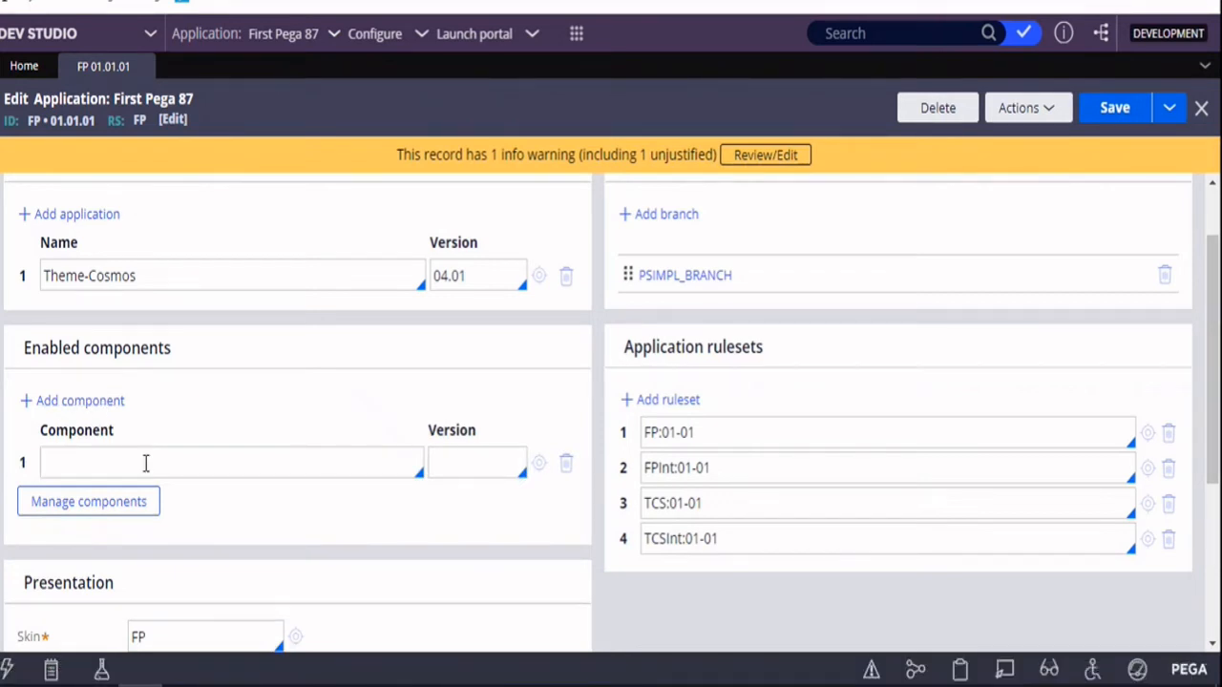
left_click(146, 464)
key("Return")
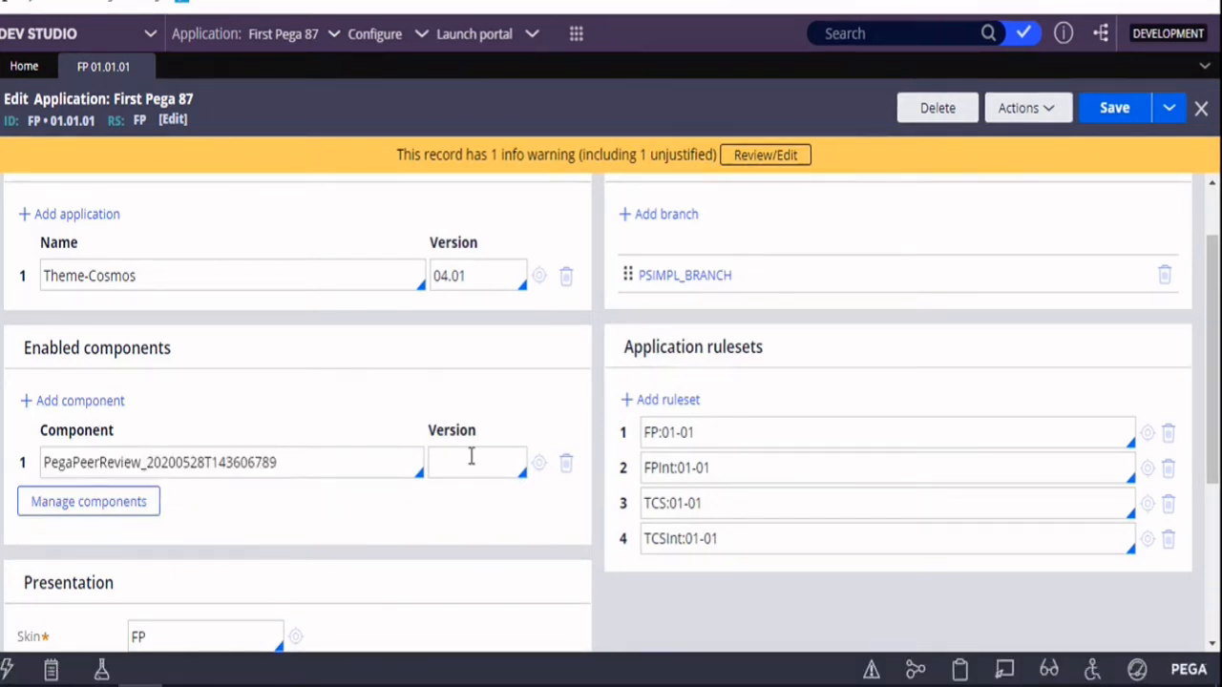
left_click(524, 467)
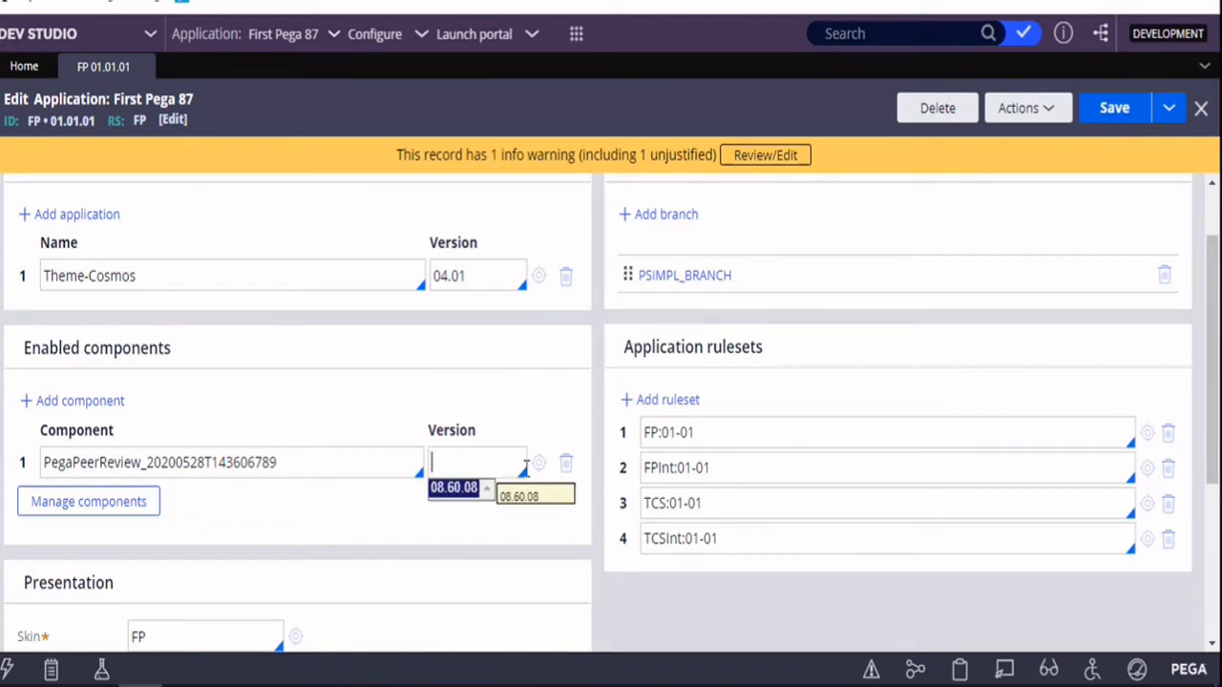
key("Return")
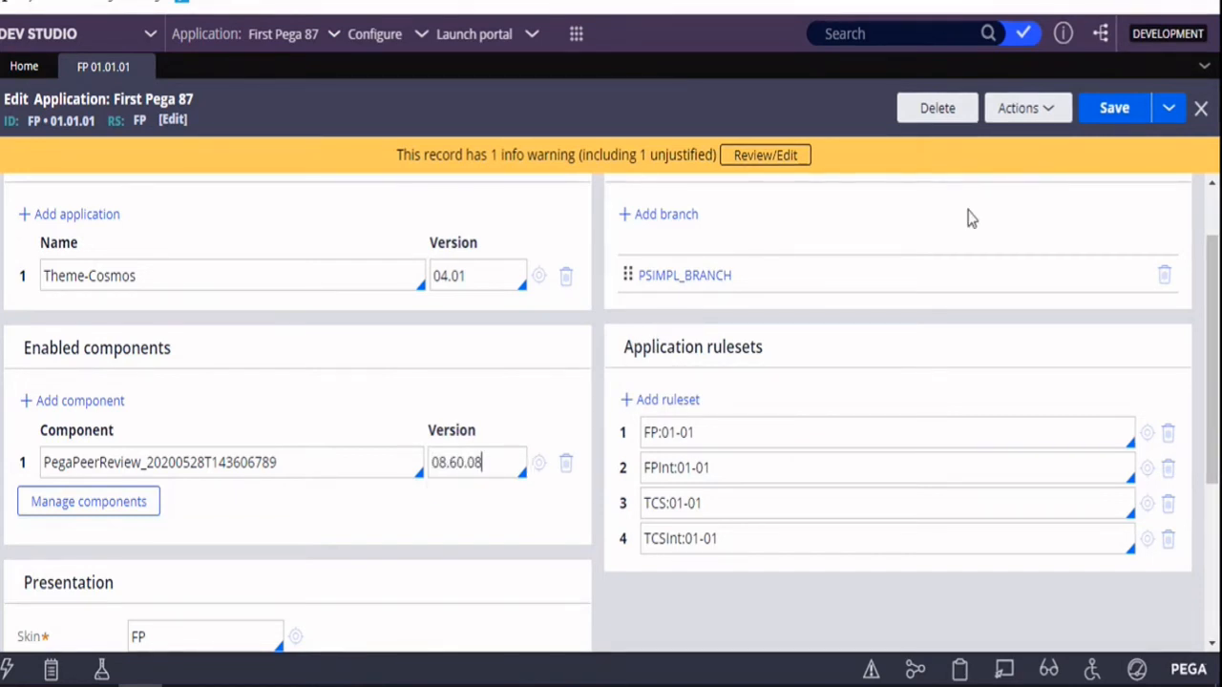
left_click(1123, 108)
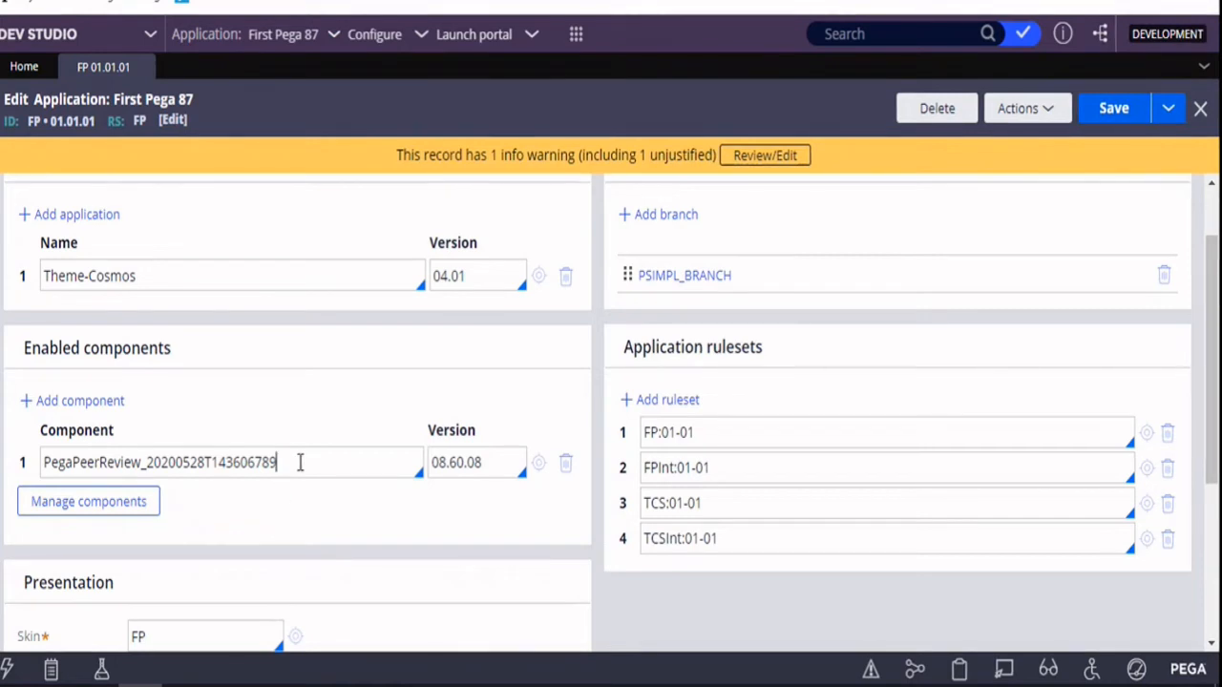
left_click_drag(299, 463, 48, 485)
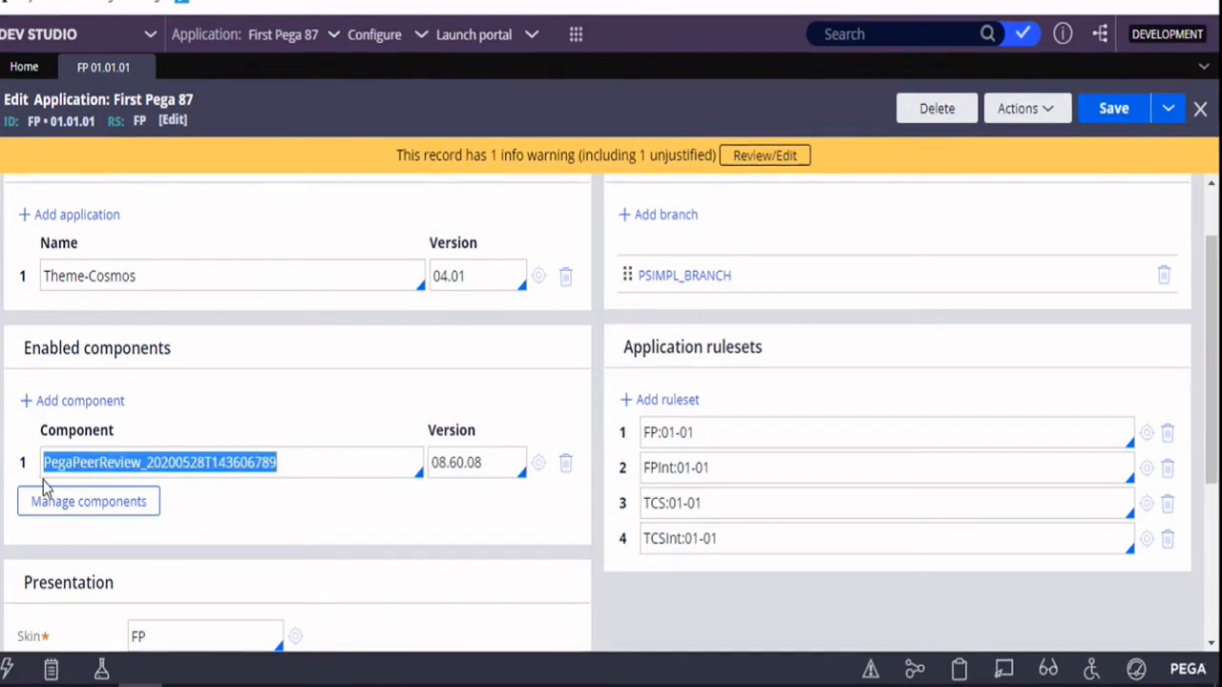
left_click(322, 482)
left_click(308, 466)
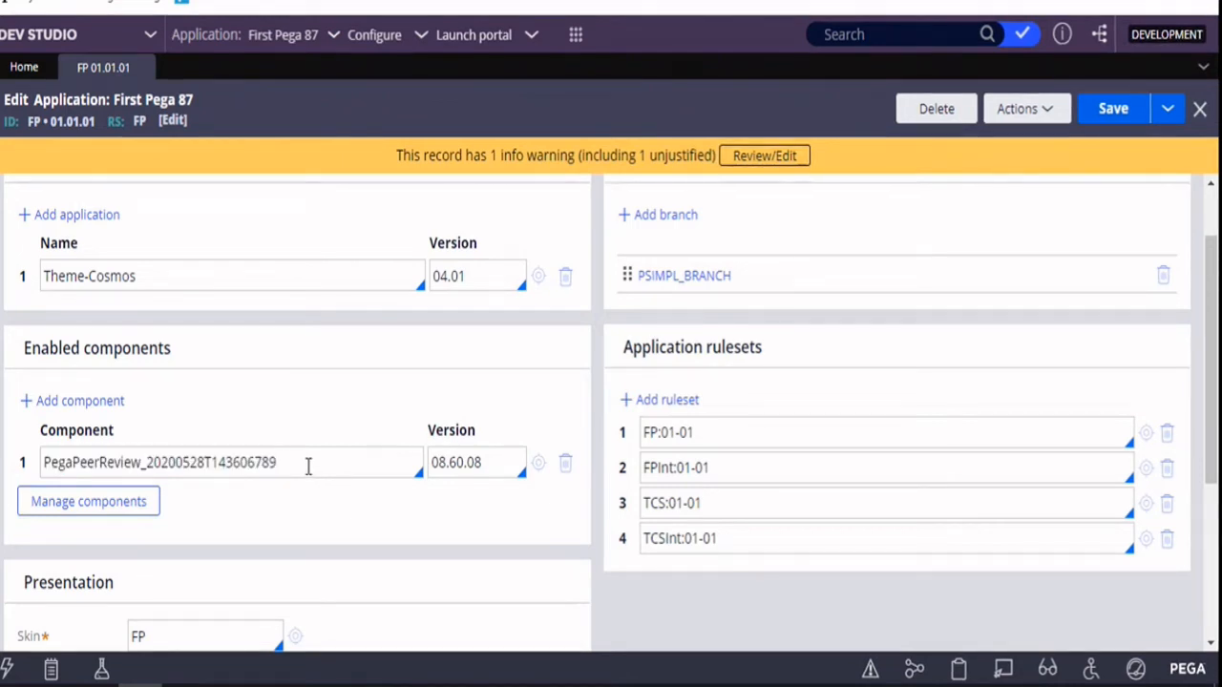
scroll(297, 256, "up", 2)
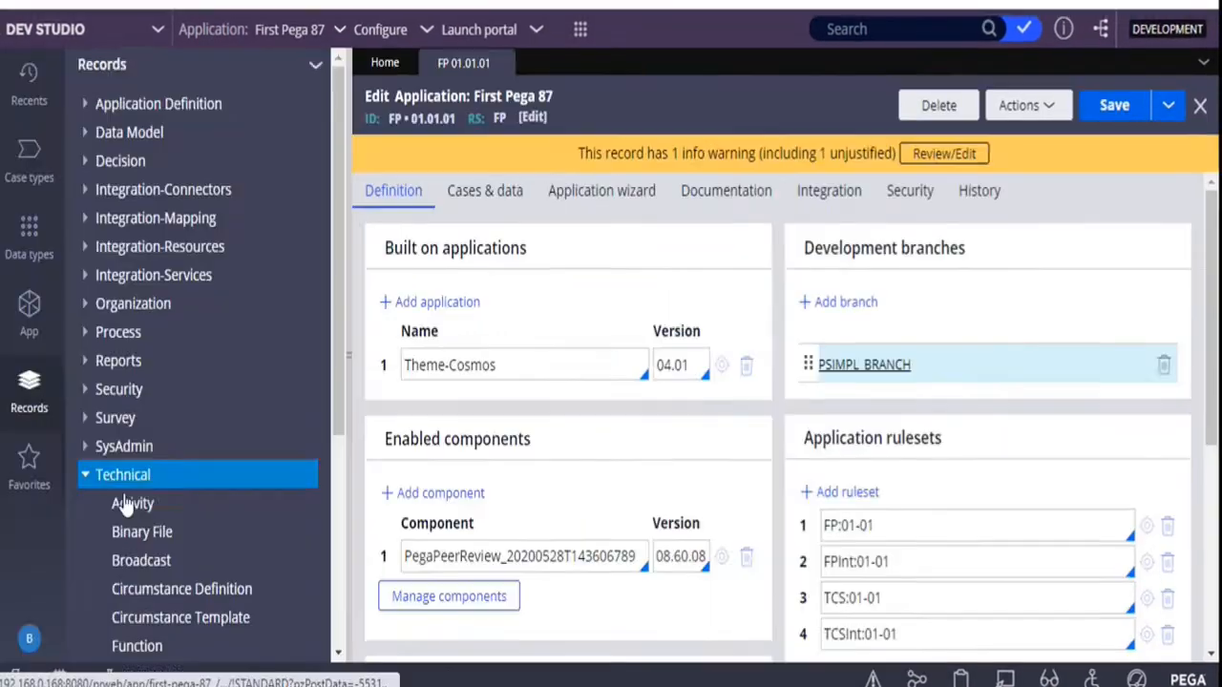
Start a new Technical activity record labelled "Eligibility check" and try to create it in PSIMPL_BRANCH
scroll(123, 504, "down", 1)
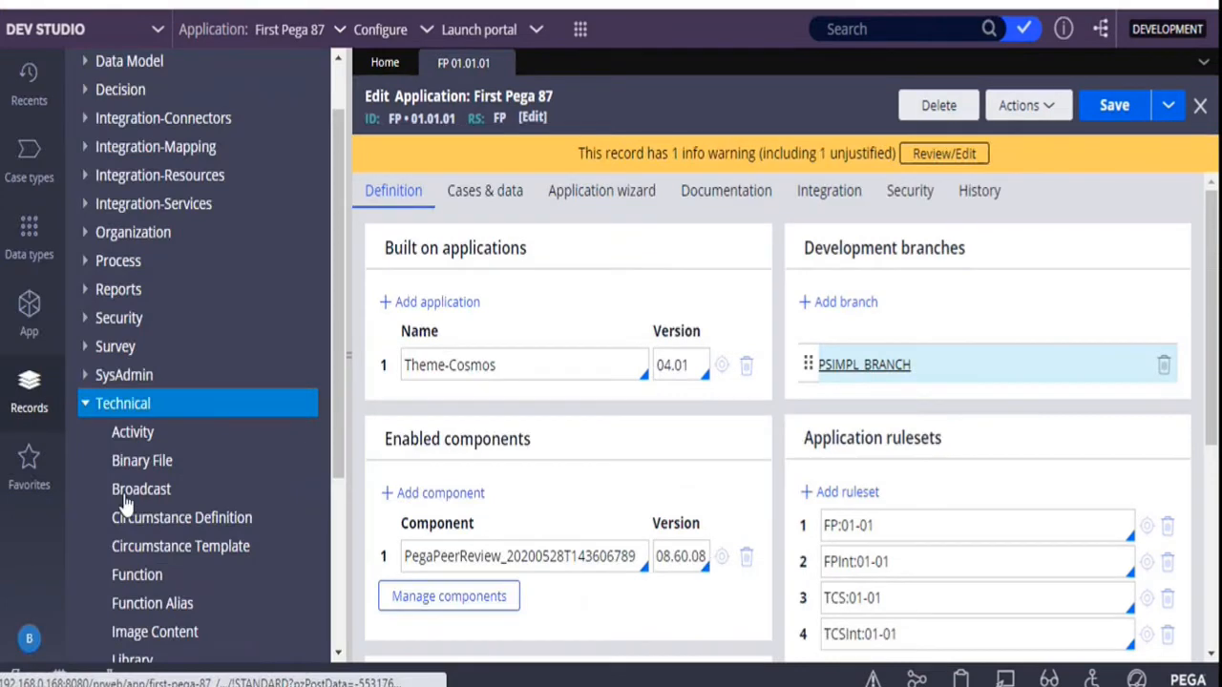
right_click(139, 437)
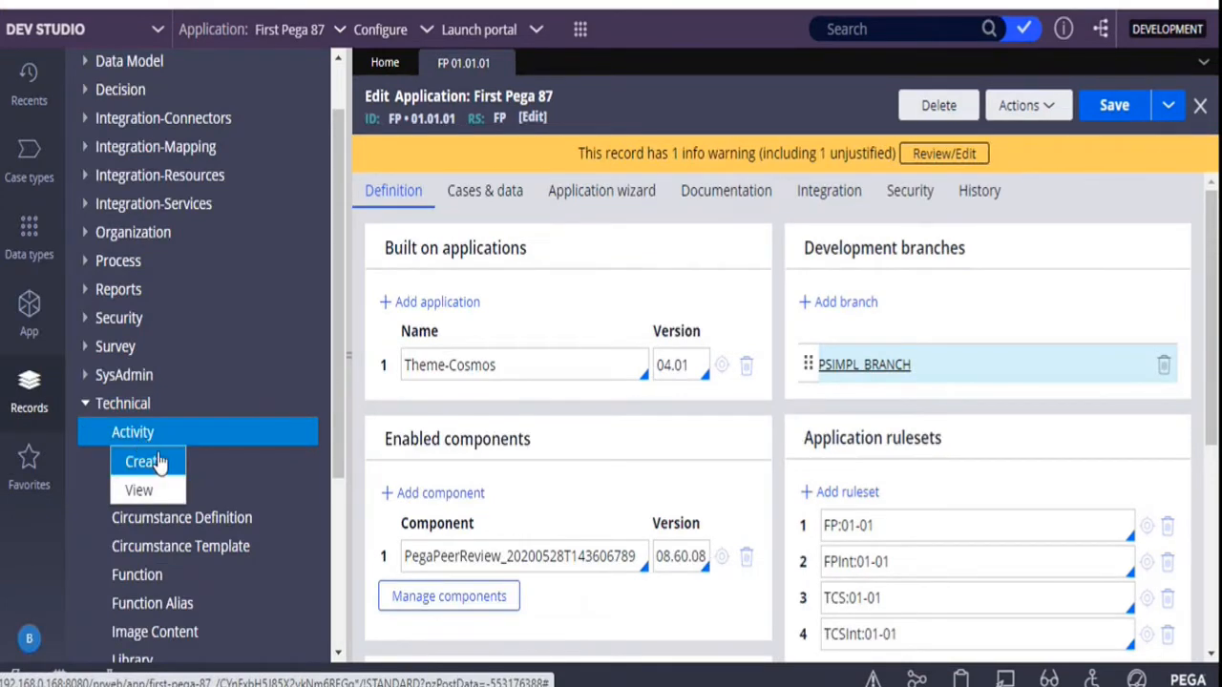
left_click(158, 462)
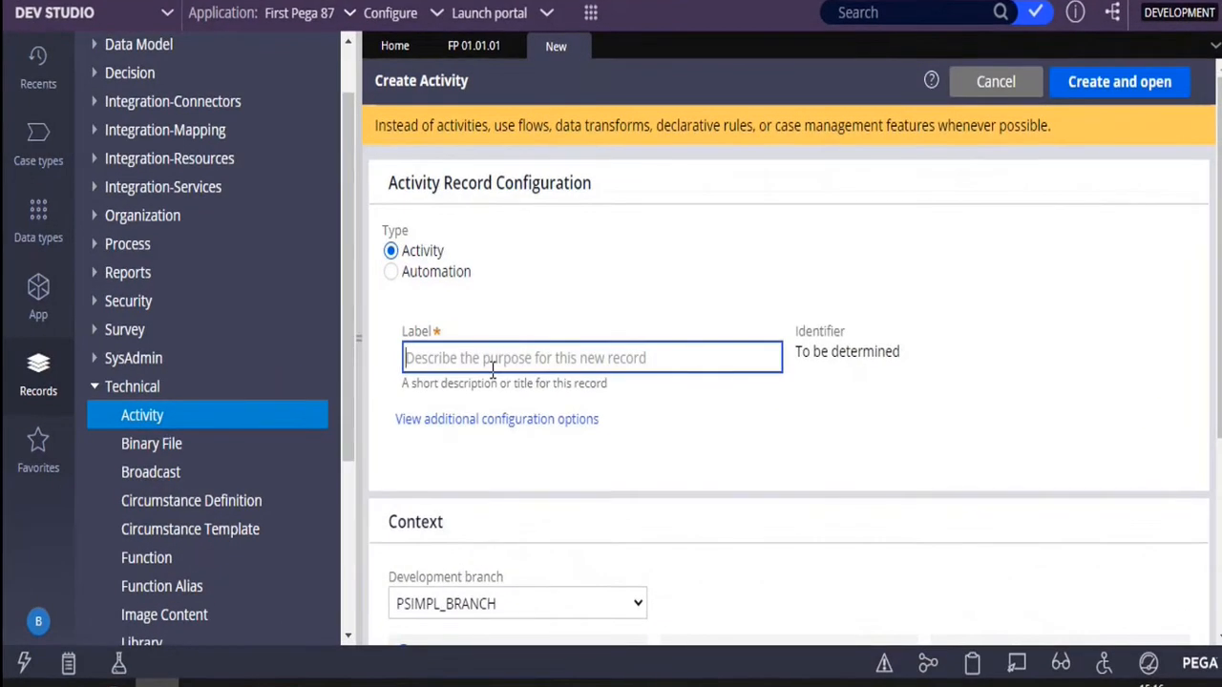
type("Eligibility")
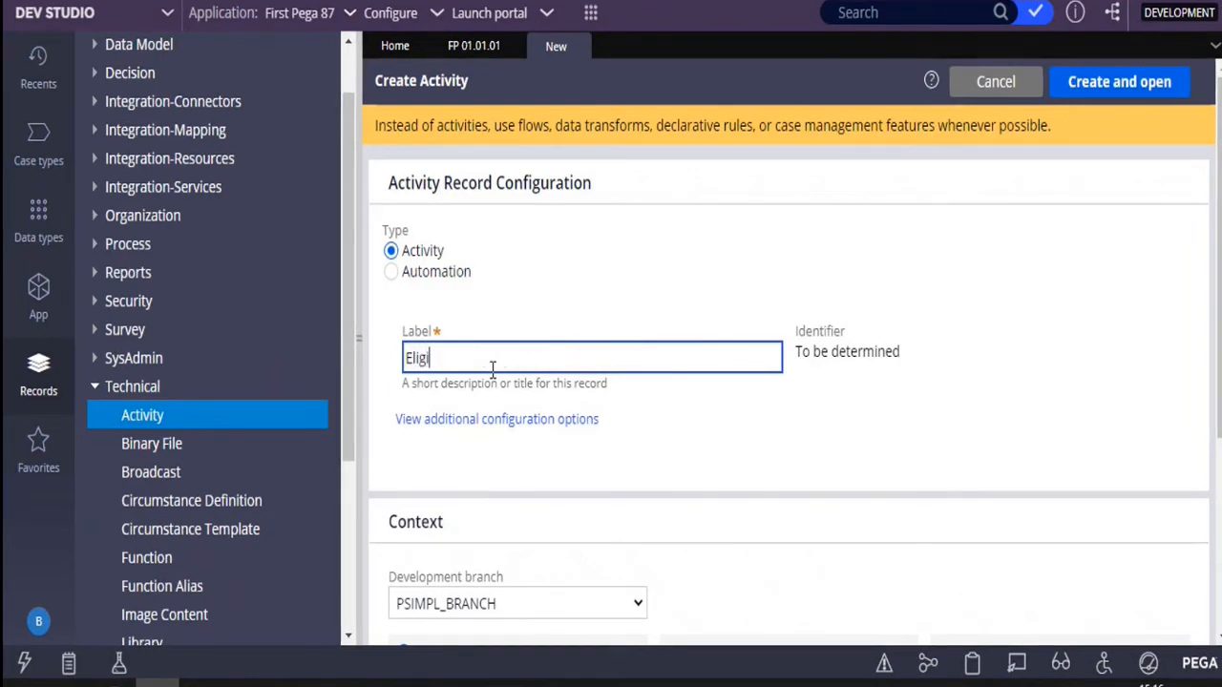
type(" check")
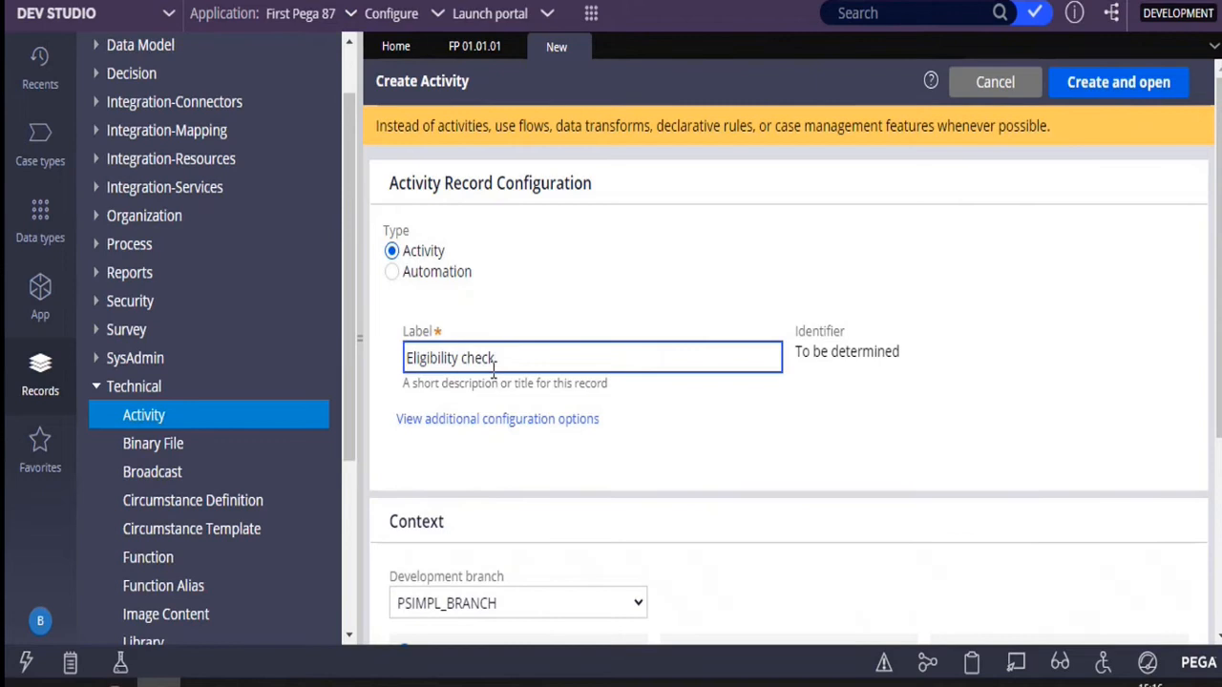
left_click(946, 382)
left_click(1102, 91)
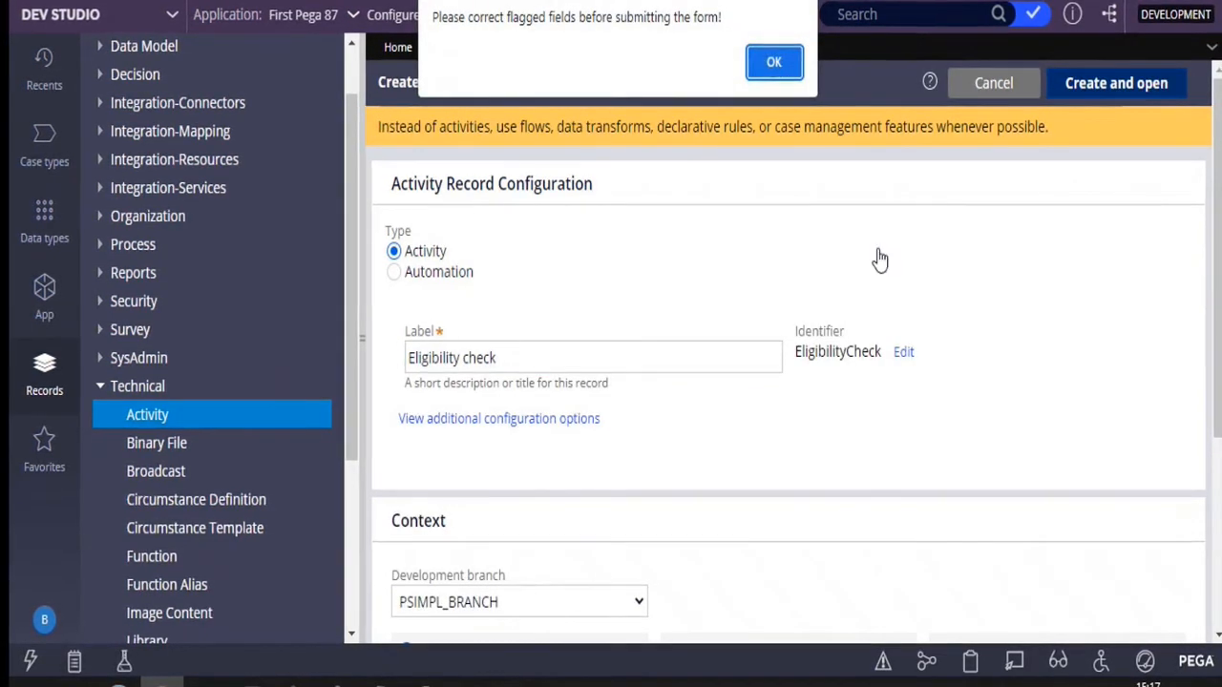
left_click(780, 64)
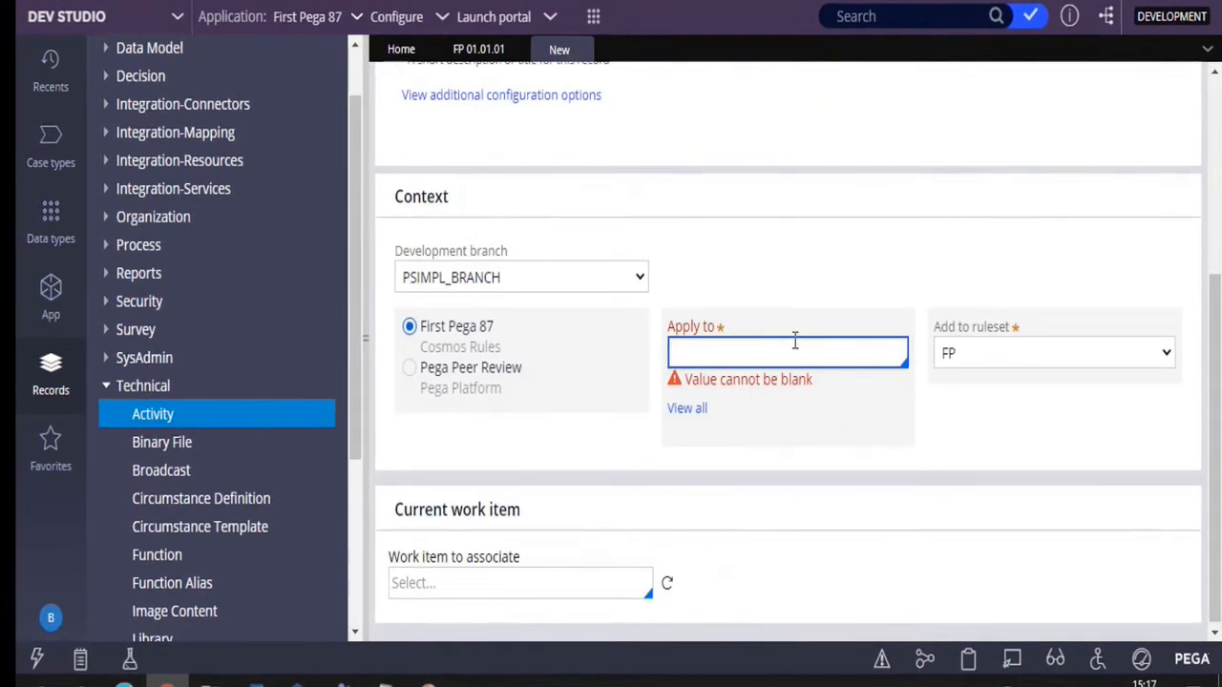
Set the class that the new activity applies to as TCS-FP-Work
key("Down")
key("Down")
key("Return")
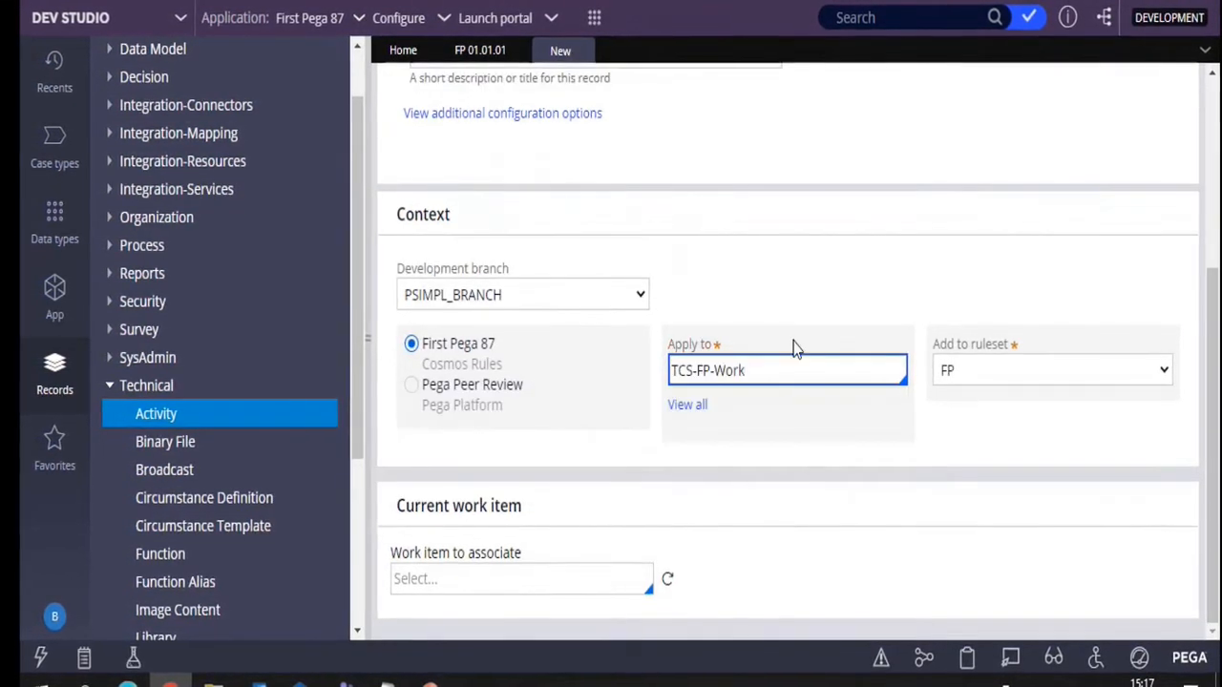
scroll(796, 347, "up", 2)
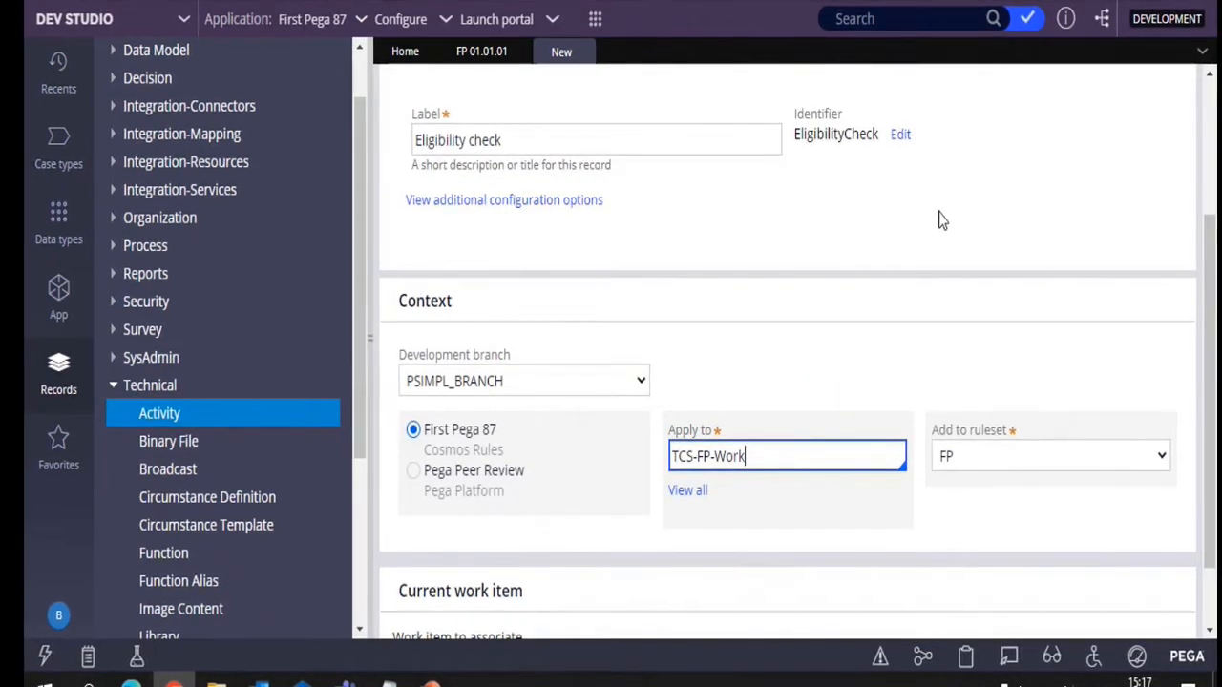
Create and open the Eligibility check activity in PSIMPL_BRANCH
scroll(938, 218, "up", 4)
left_click(1088, 96)
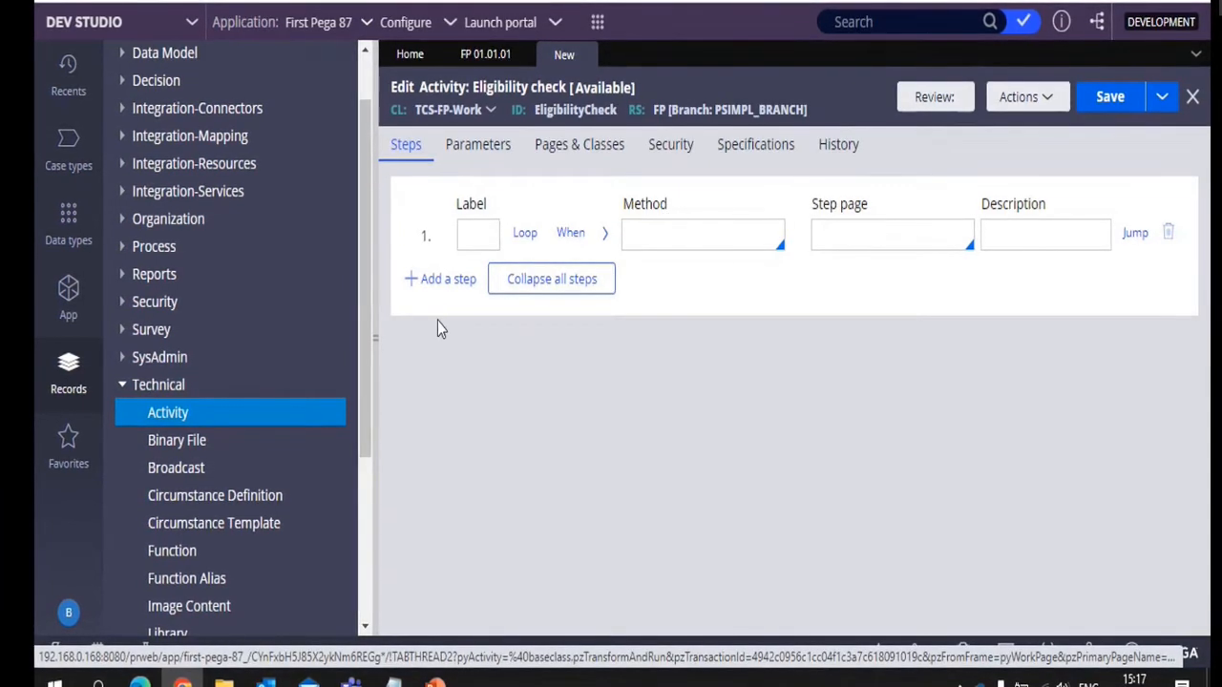
Open the Eligibility check activity's history and examine the best practices for activities down to the naming conventions
left_click(838, 145)
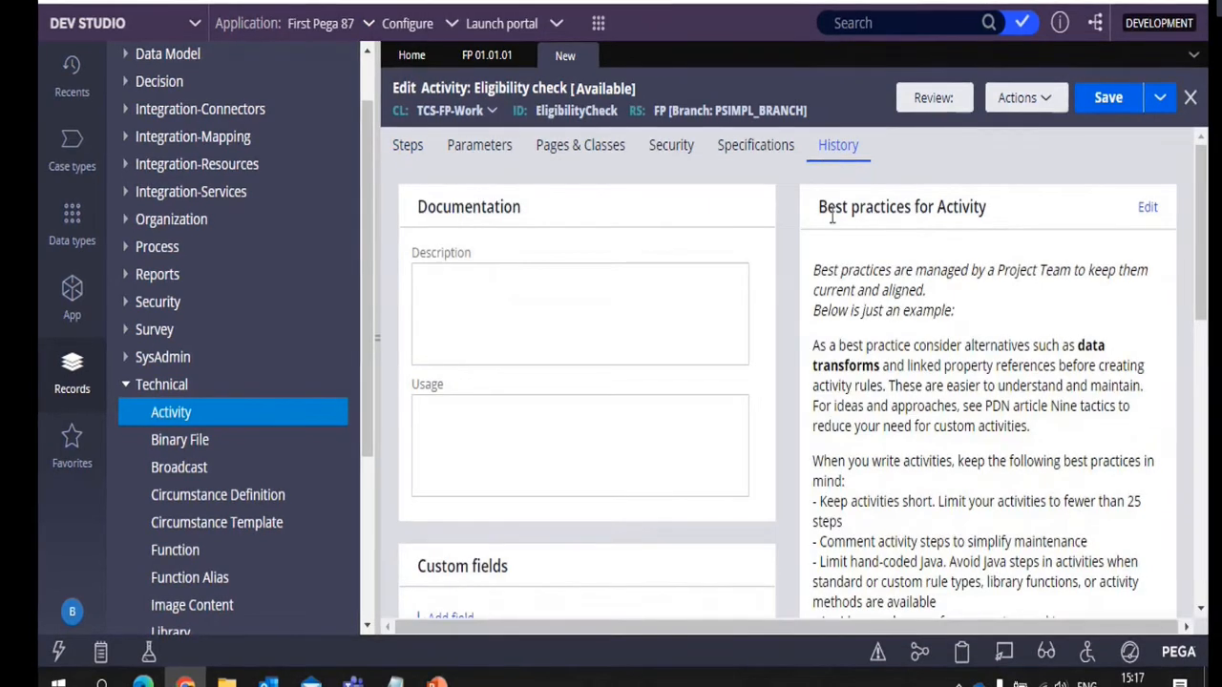
left_click_drag(831, 218, 839, 198)
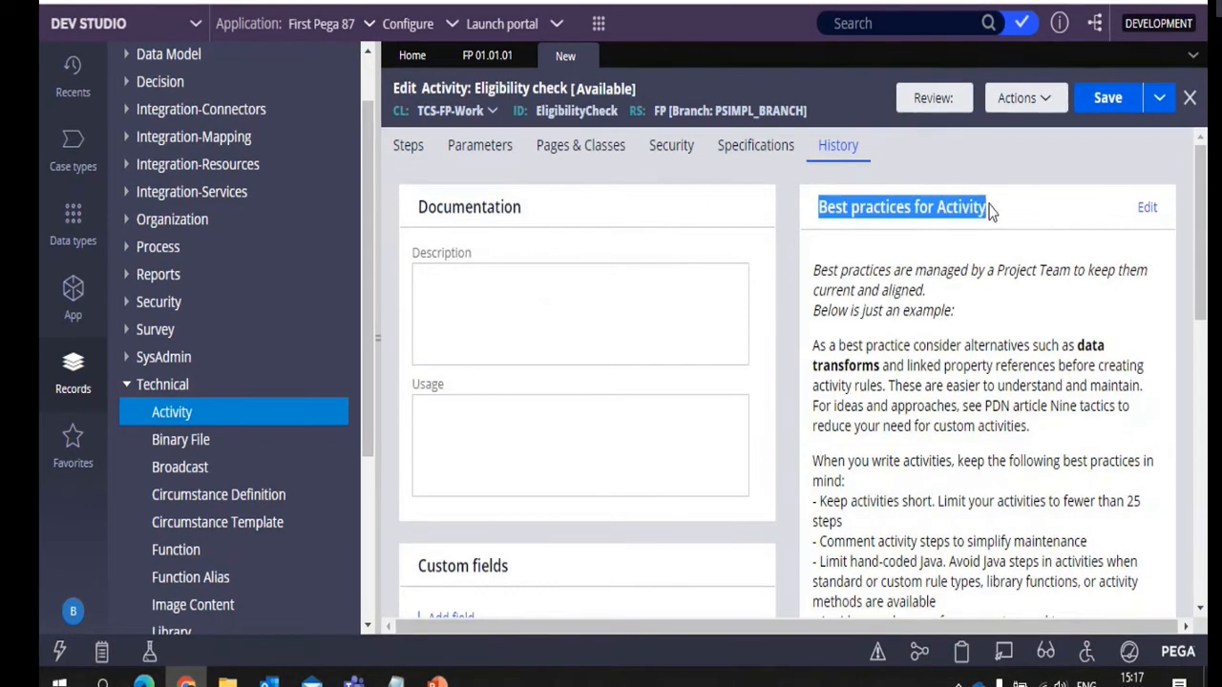
scroll(956, 315, "down", 1)
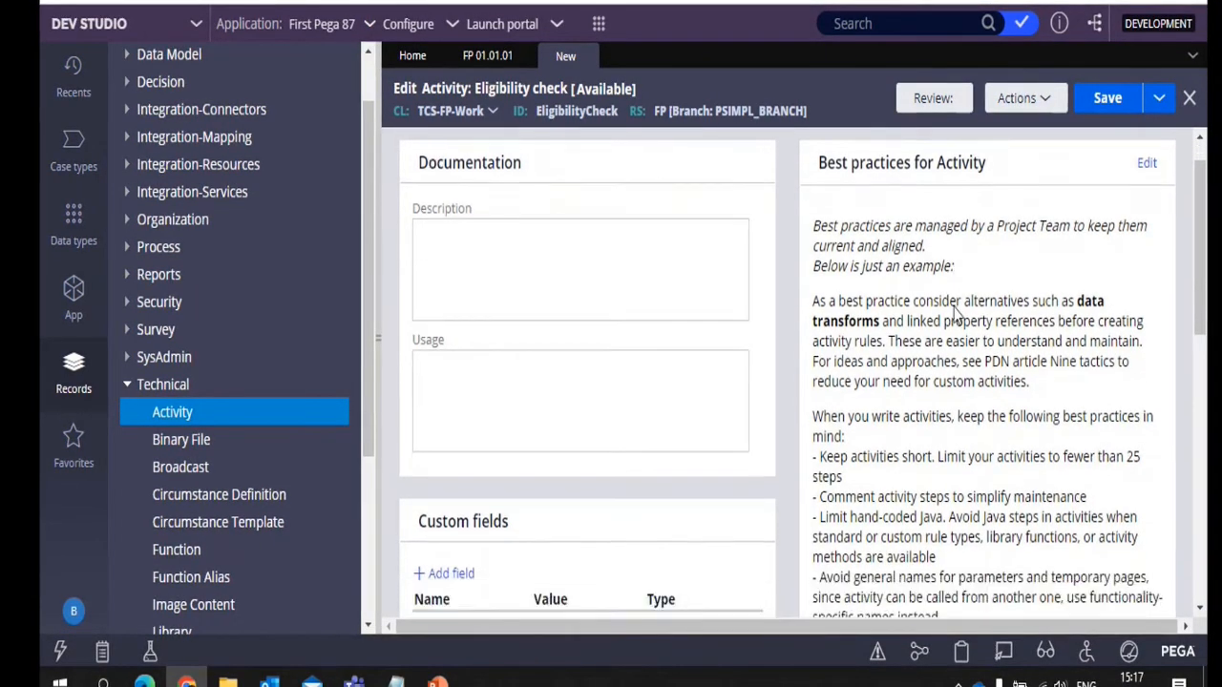
scroll(957, 315, "down", 1)
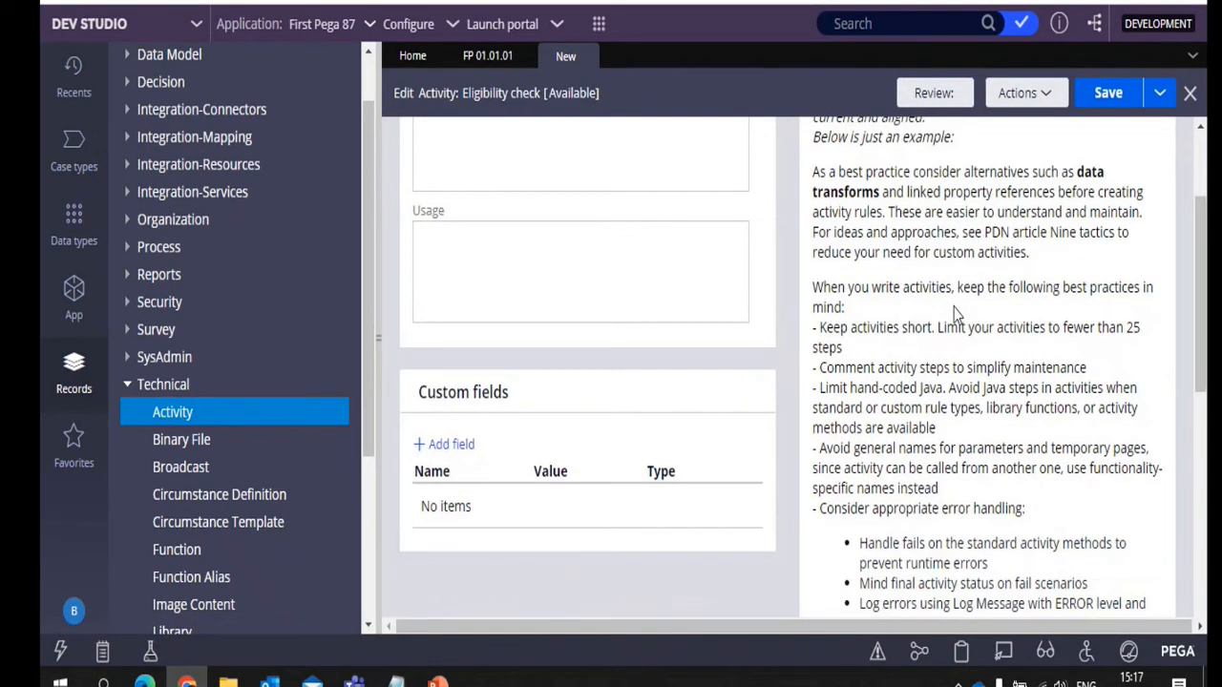
scroll(954, 315, "up", 1)
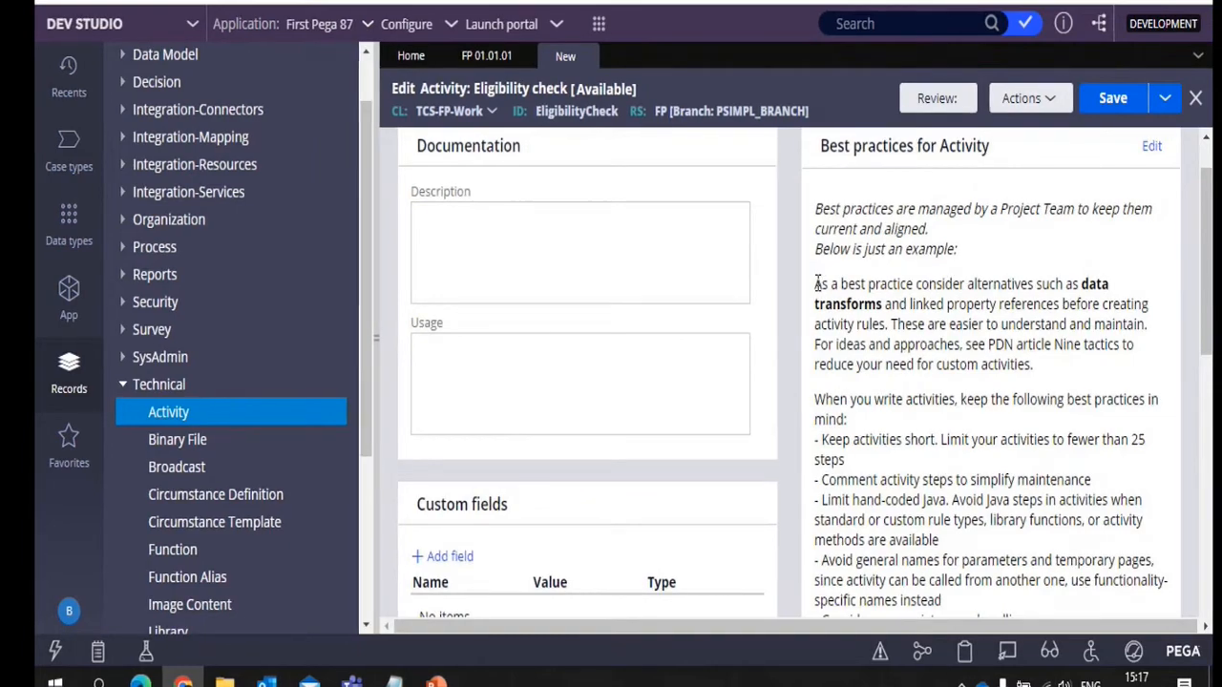
scroll(820, 288, "down", 2)
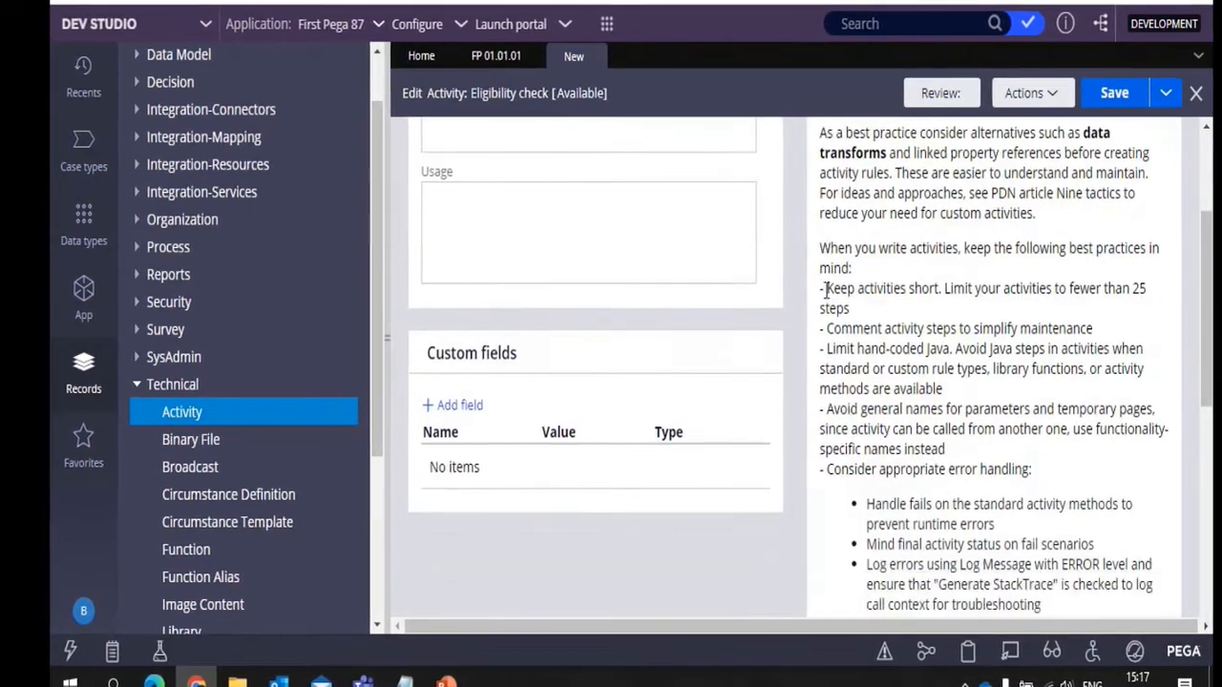
scroll(827, 288, "down", 4)
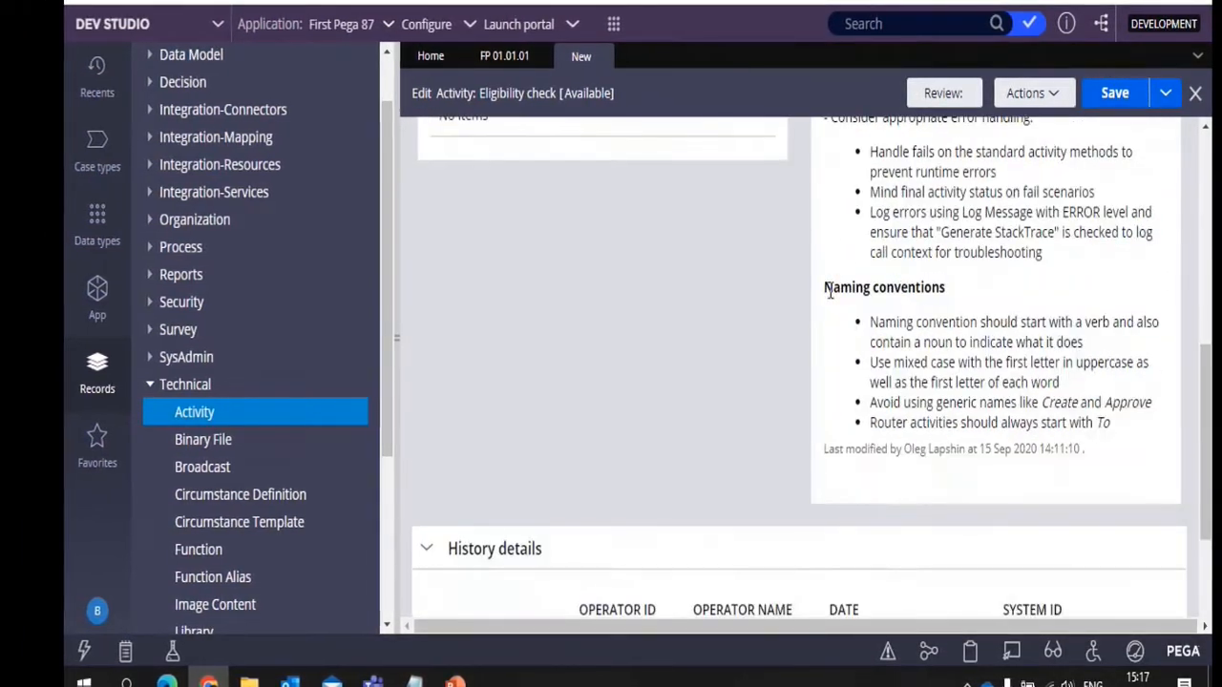
scroll(831, 290, "up", 6)
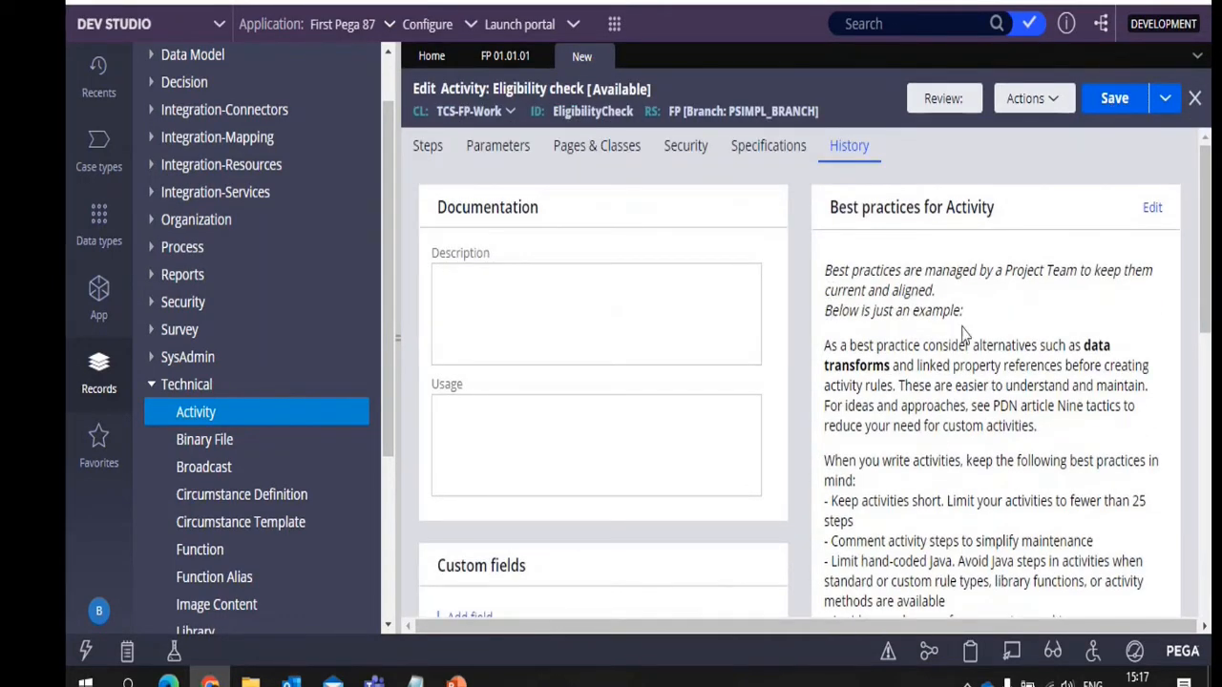
Compare the activity's name and identifier with the best practices, and examine the error-handling and naming-convention guidance
scroll(935, 449, "down", 1)
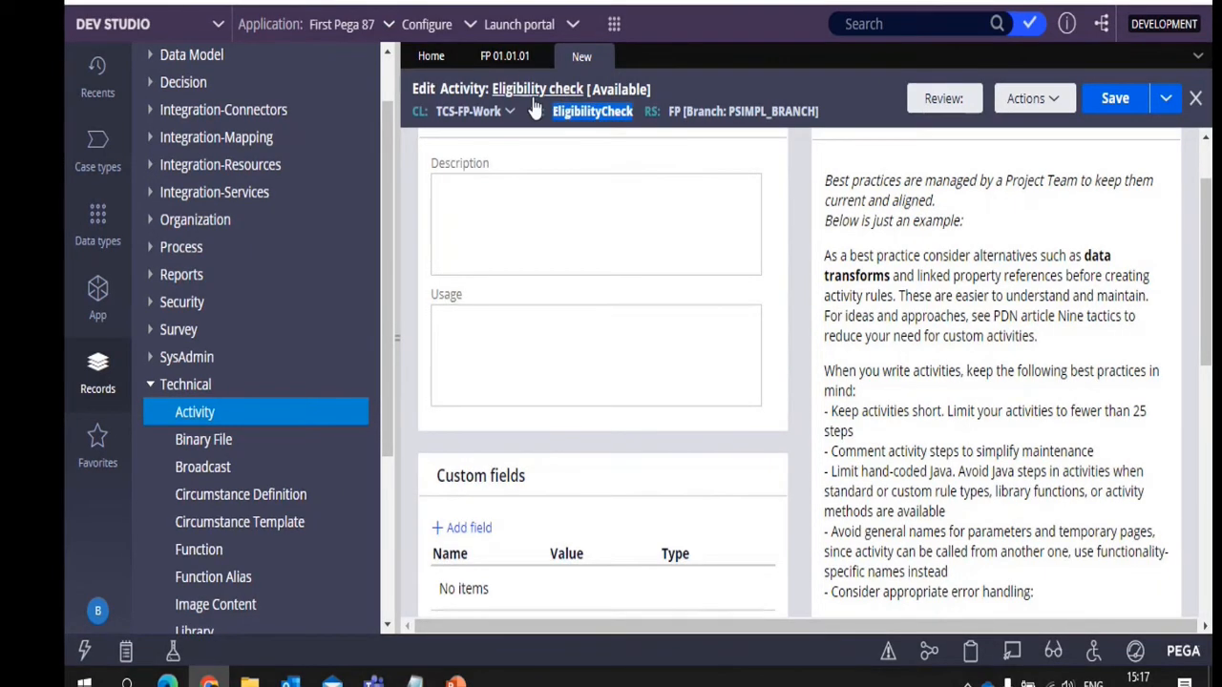
left_click(611, 131)
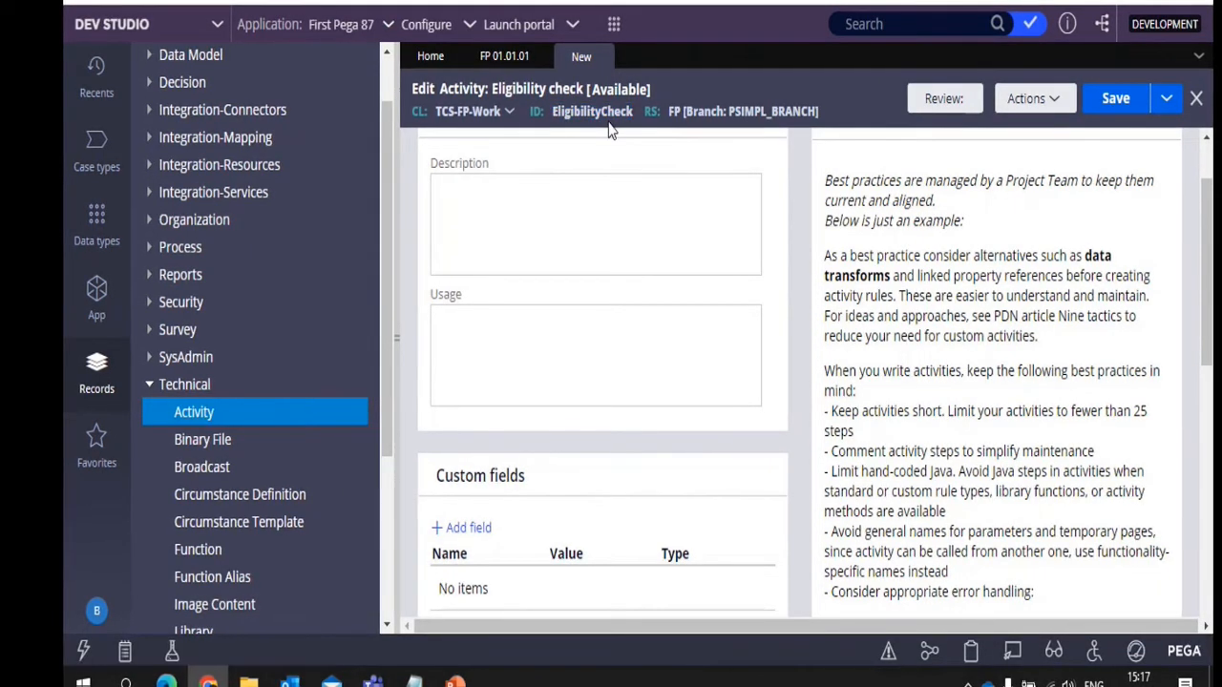
left_click(686, 180)
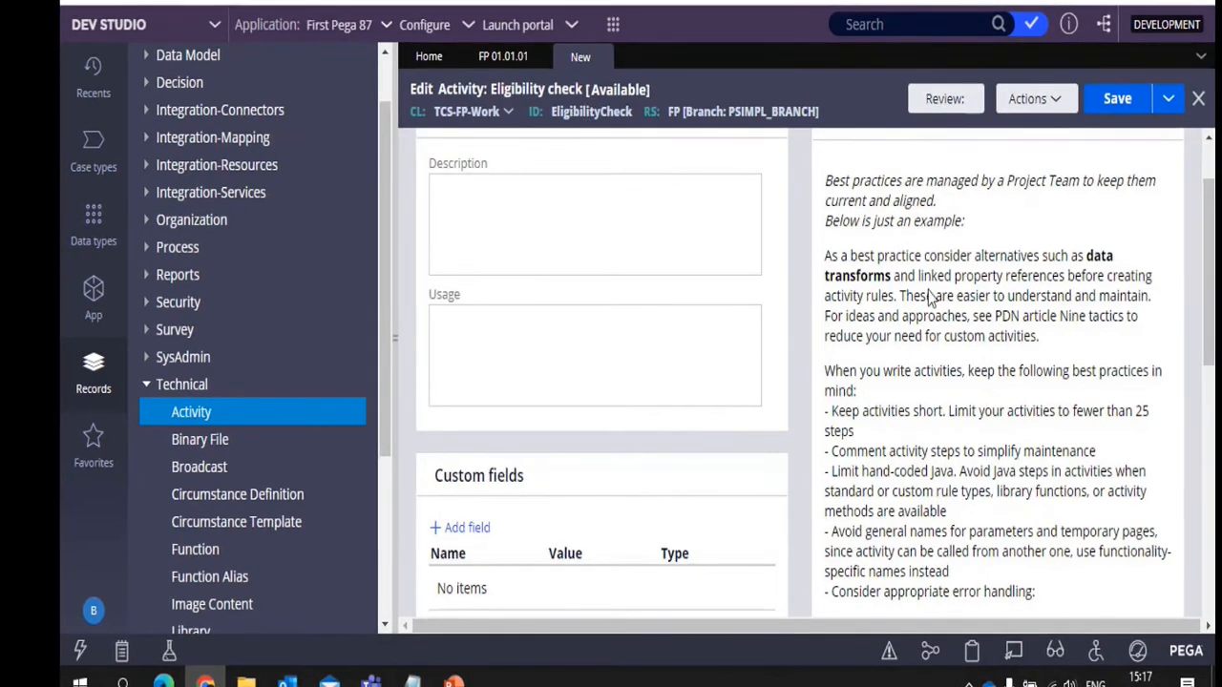
scroll(931, 298, "down", 3)
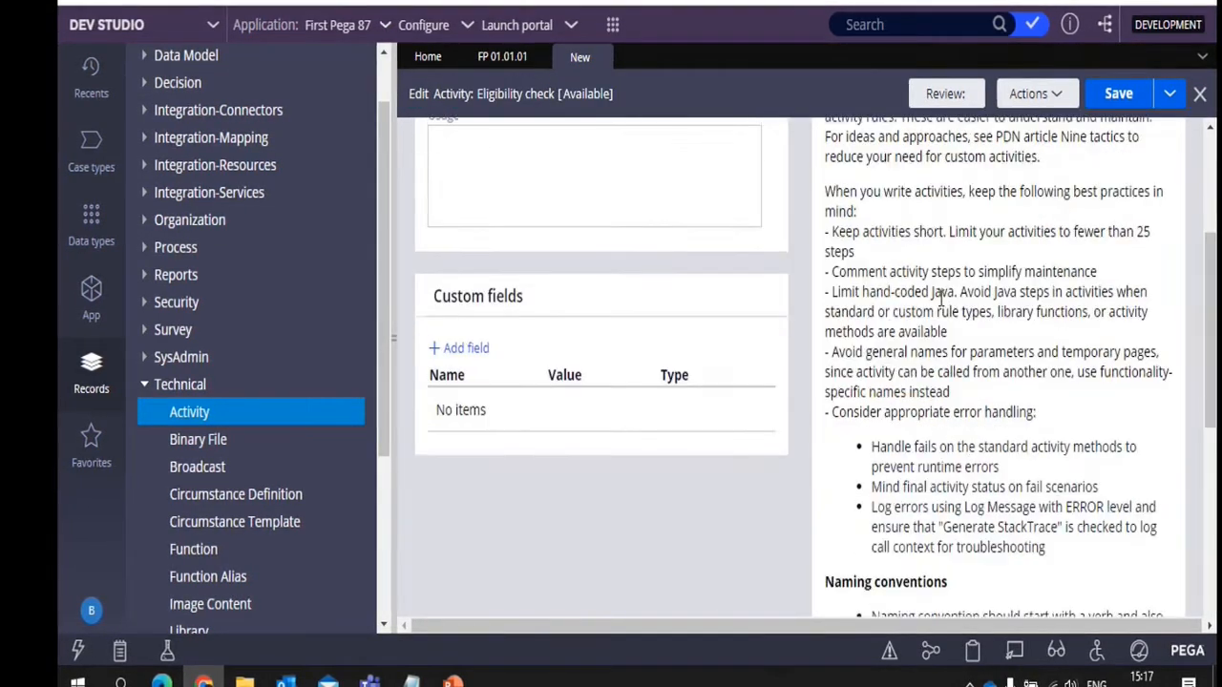
scroll(940, 297, "down", 2)
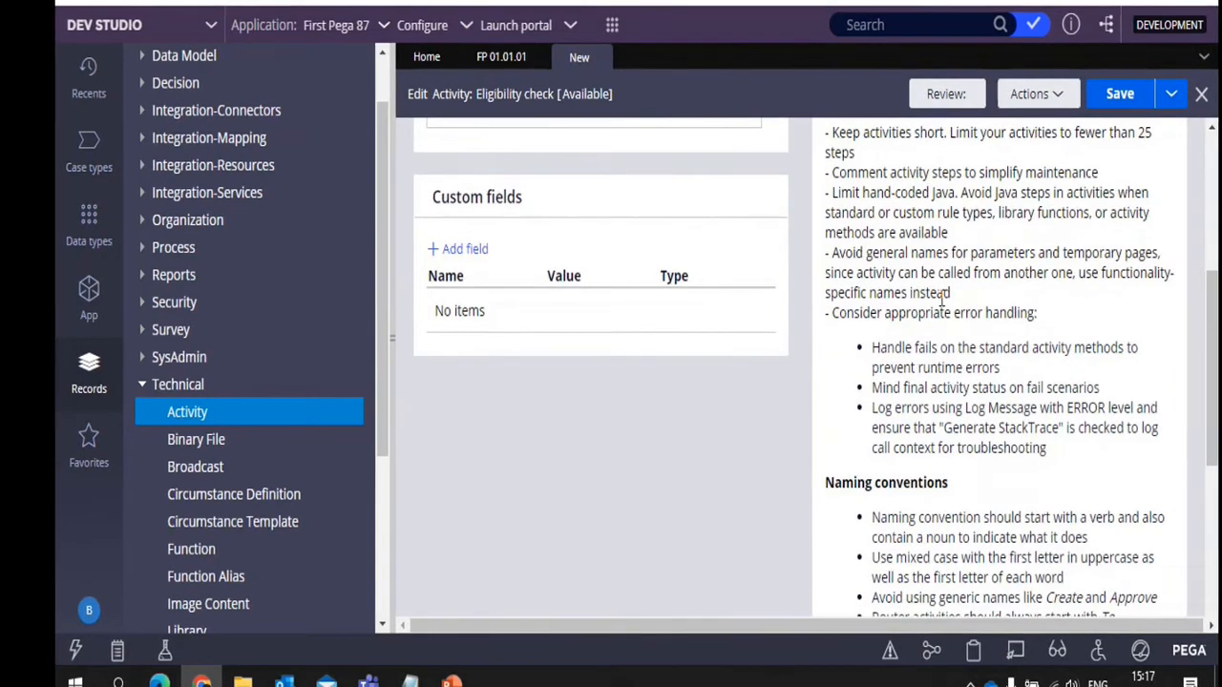
scroll(942, 299, "down", 2)
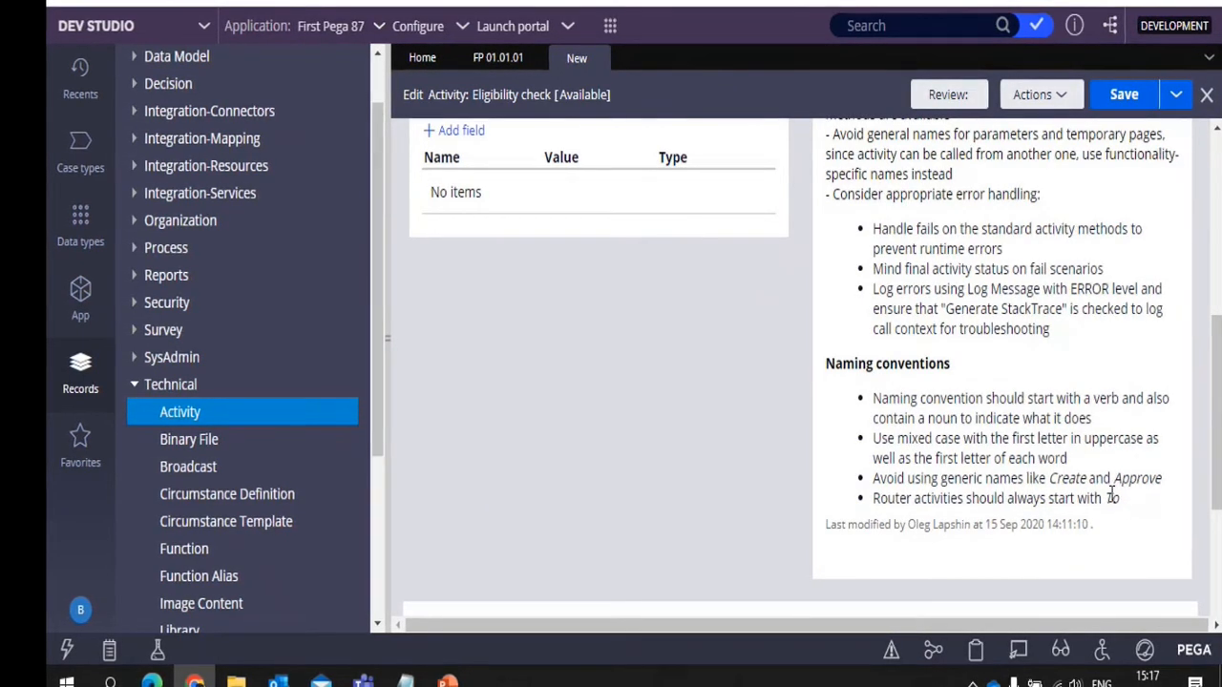
left_click_drag(1112, 497, 874, 249)
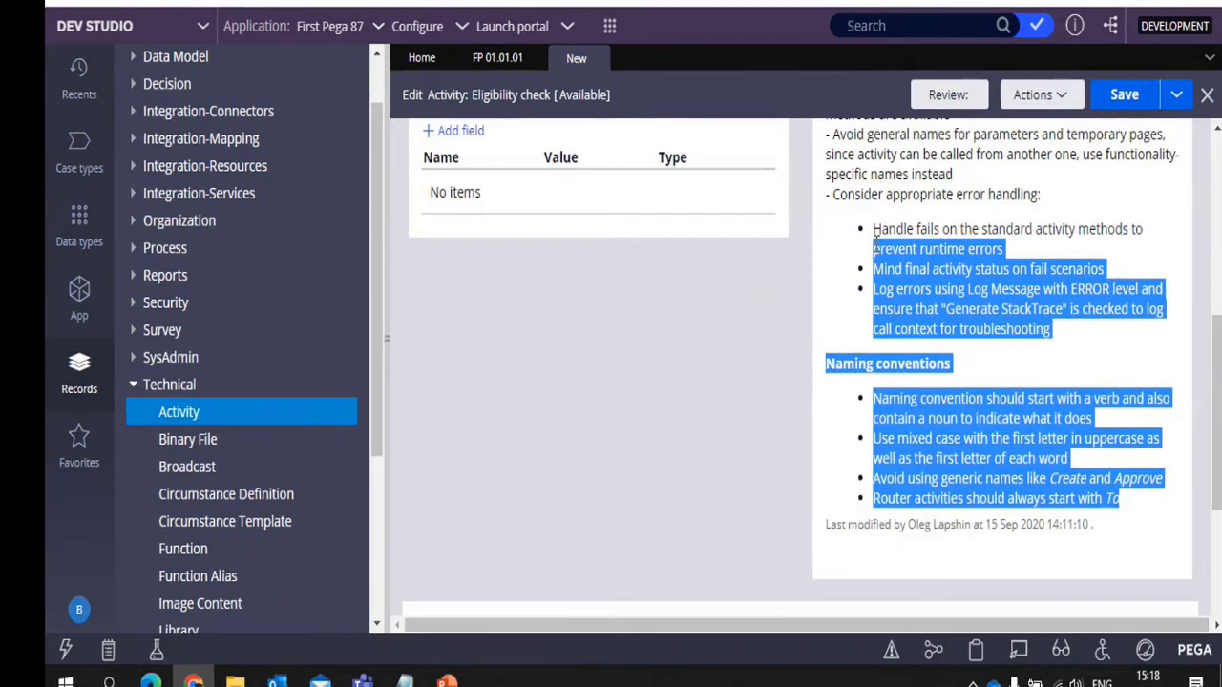
scroll(874, 244, "up", 3)
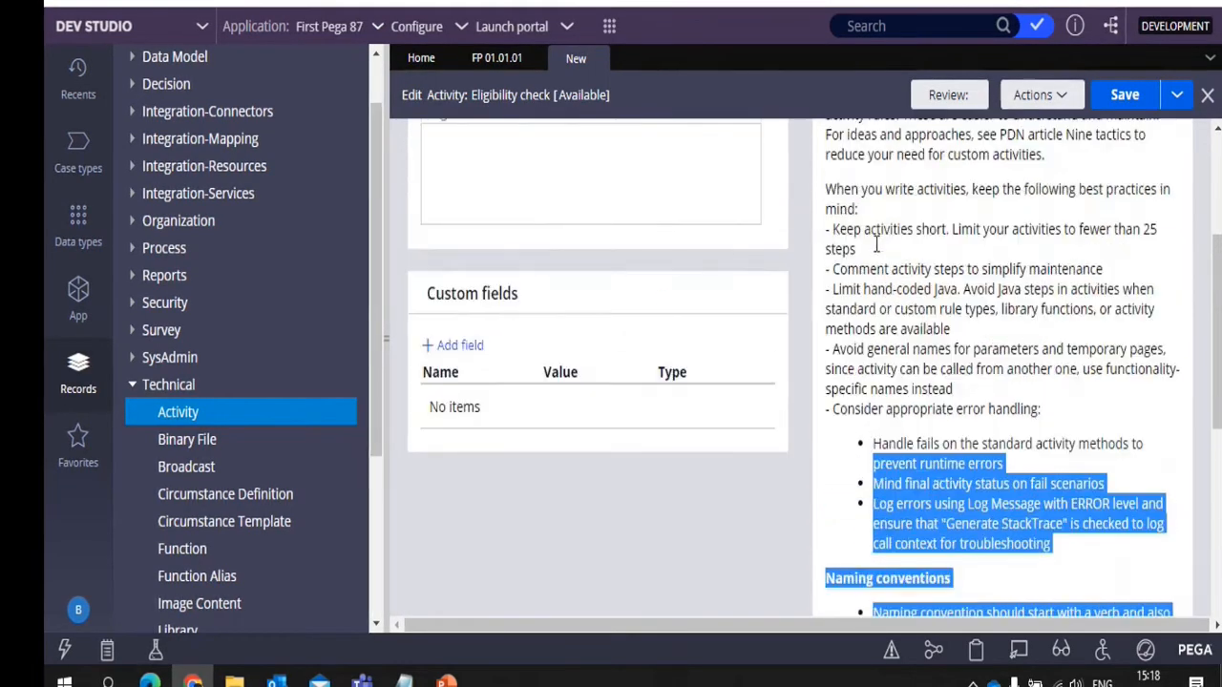
scroll(875, 245, "up", 3)
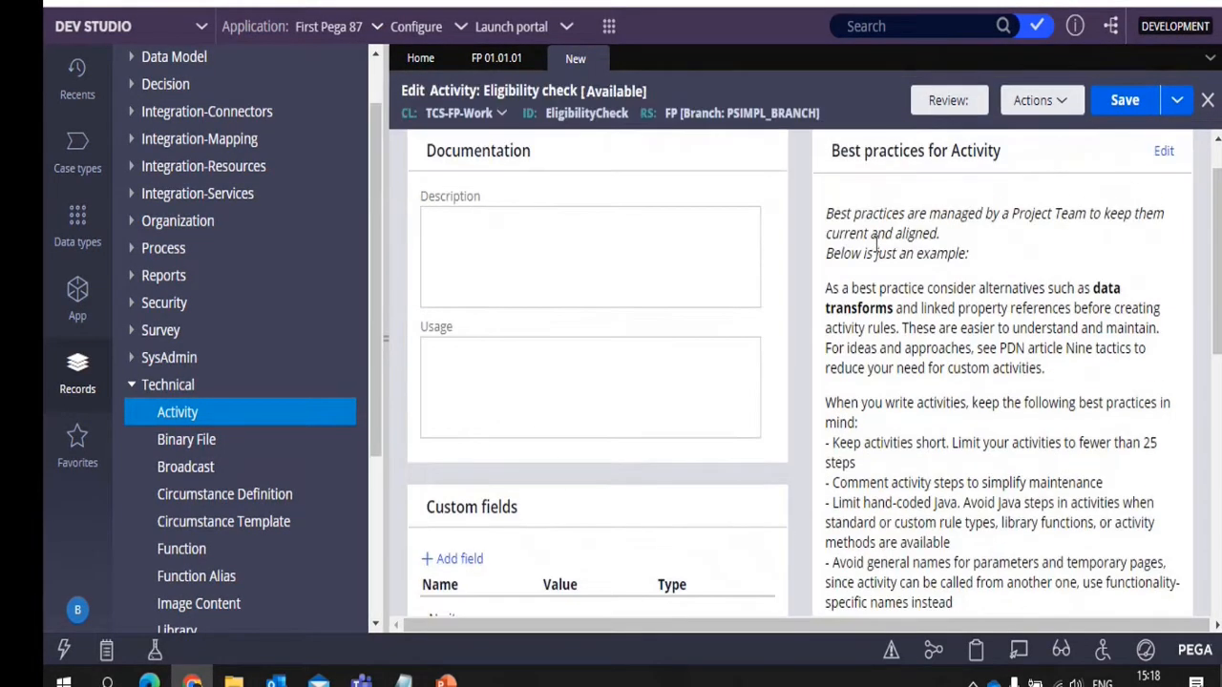
scroll(876, 245, "up", 1)
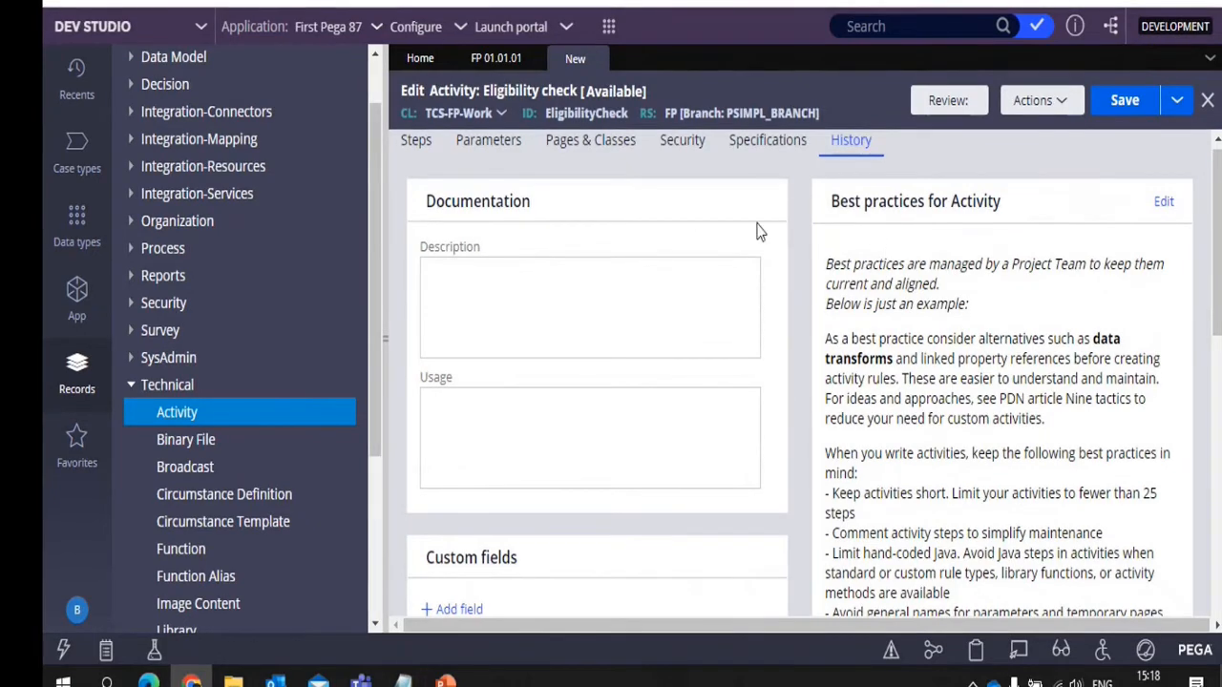
Return to the steps of the Eligibility check activity and save the activity
left_click(417, 143)
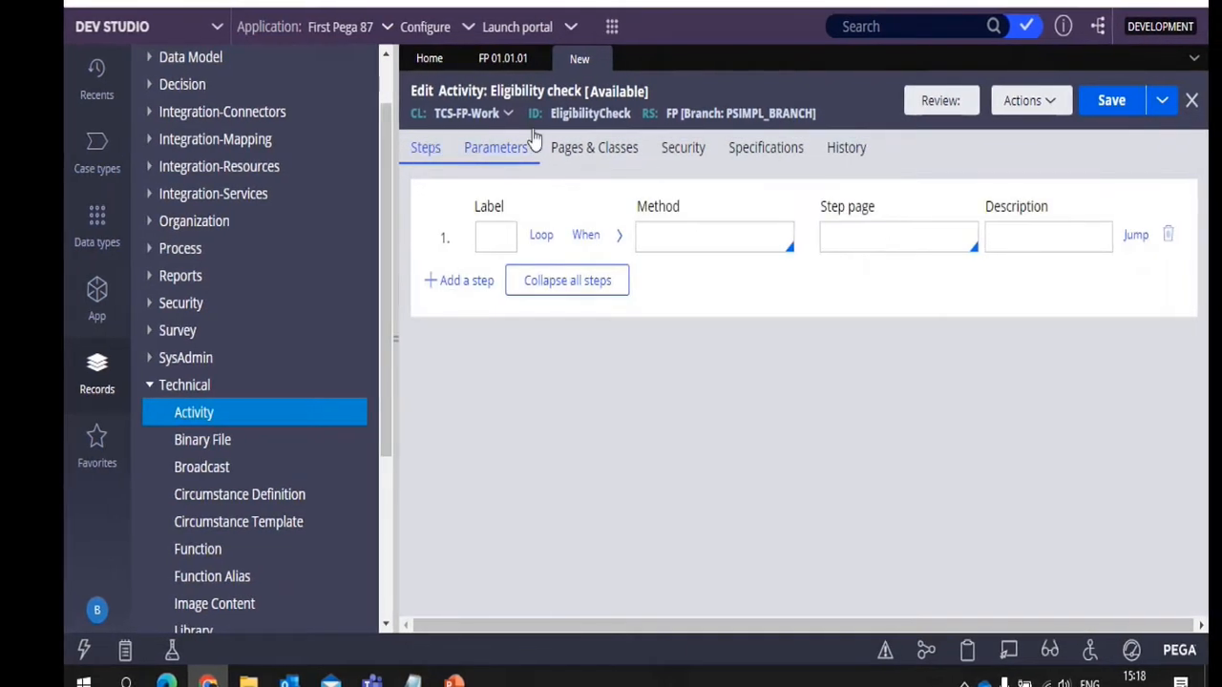
left_click(1117, 101)
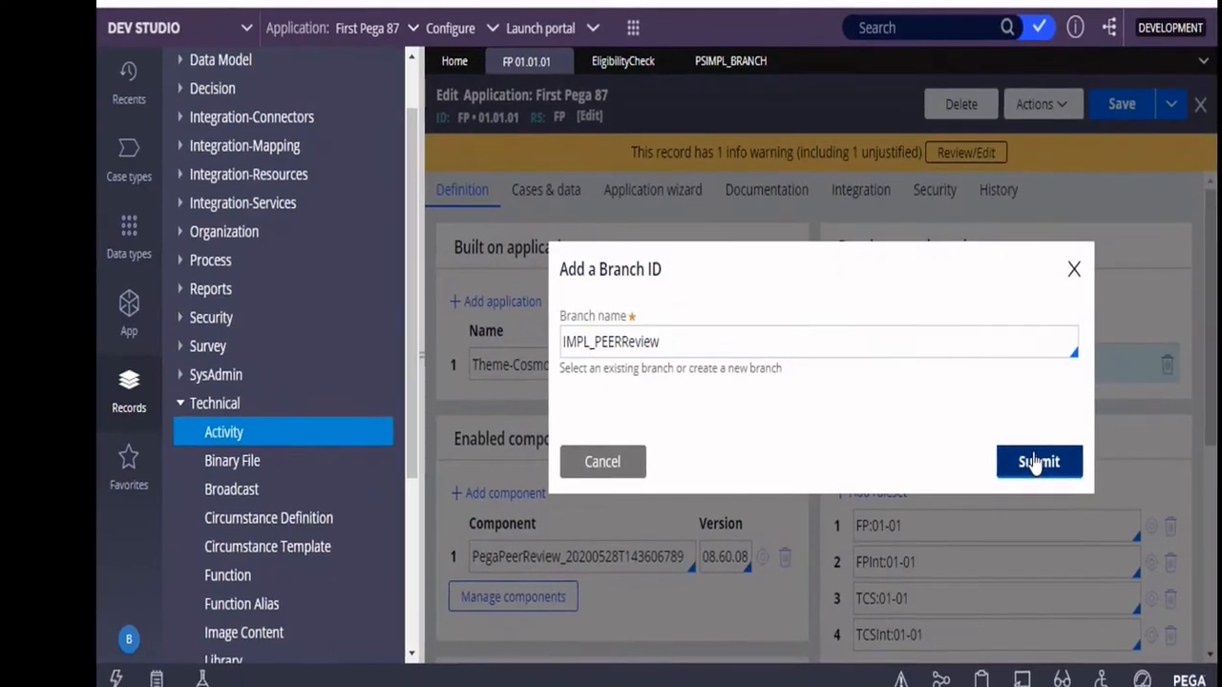
Add a new development branch named IMPL_PEERReview to the First Pega 87 application definition and save the application
left_click(1036, 463)
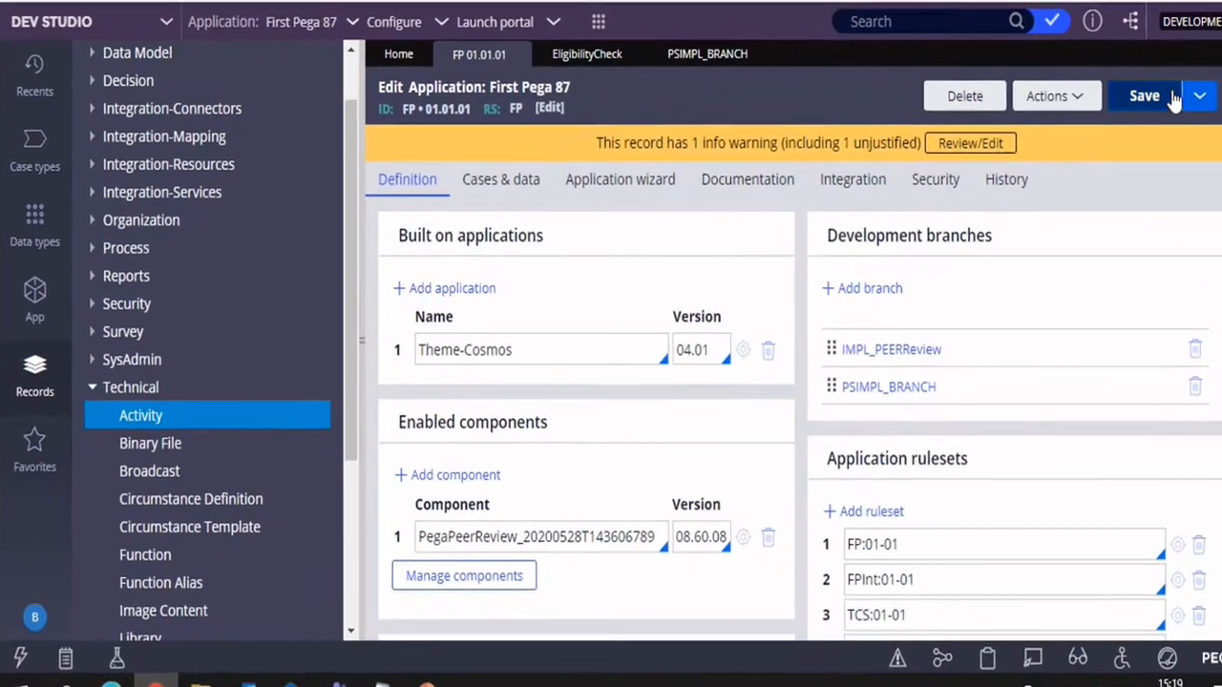
left_click(1150, 83)
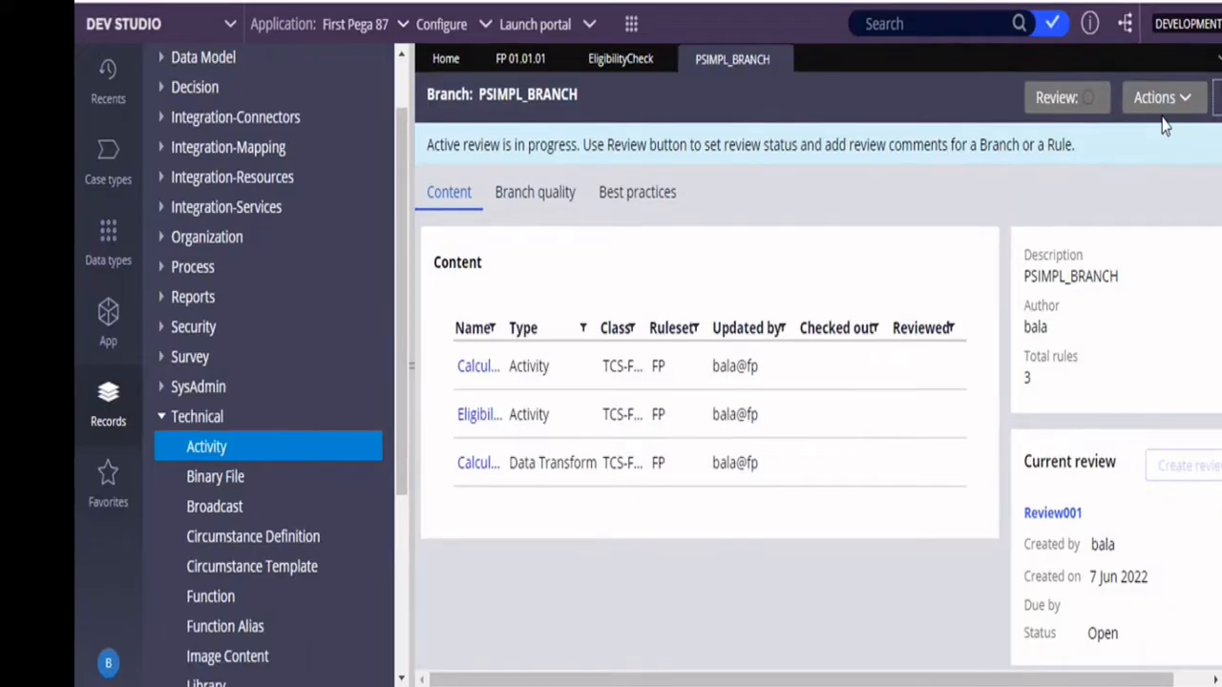
left_click(503, 60)
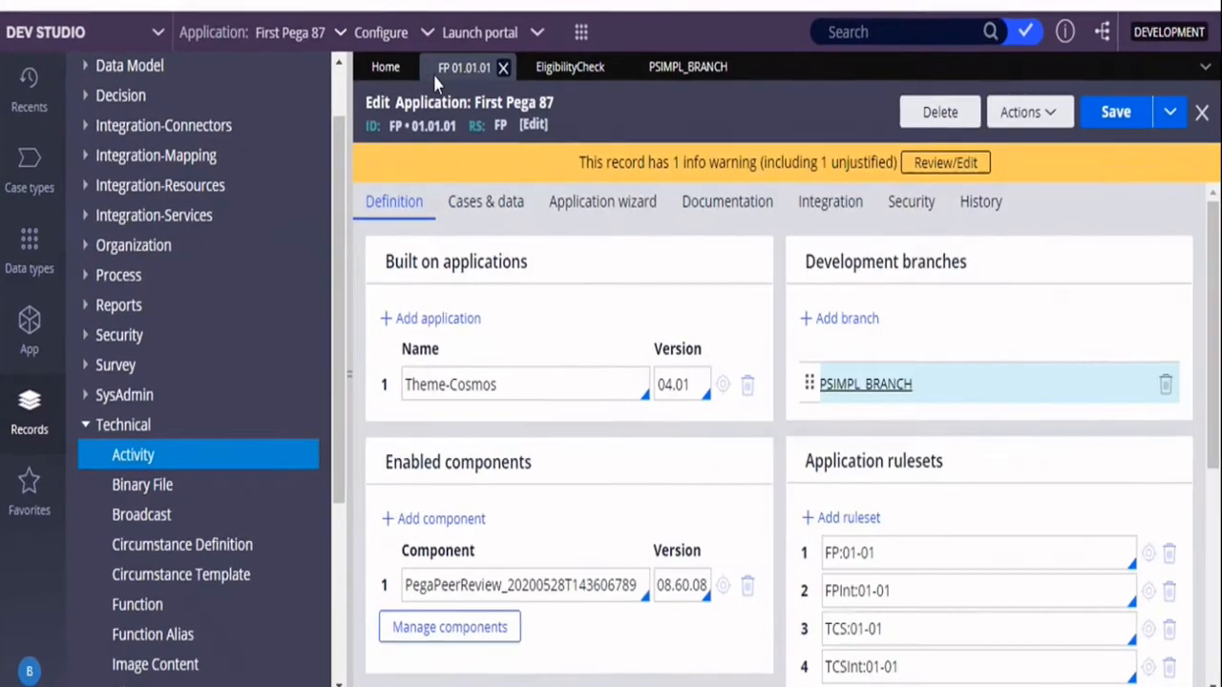
left_click(869, 312)
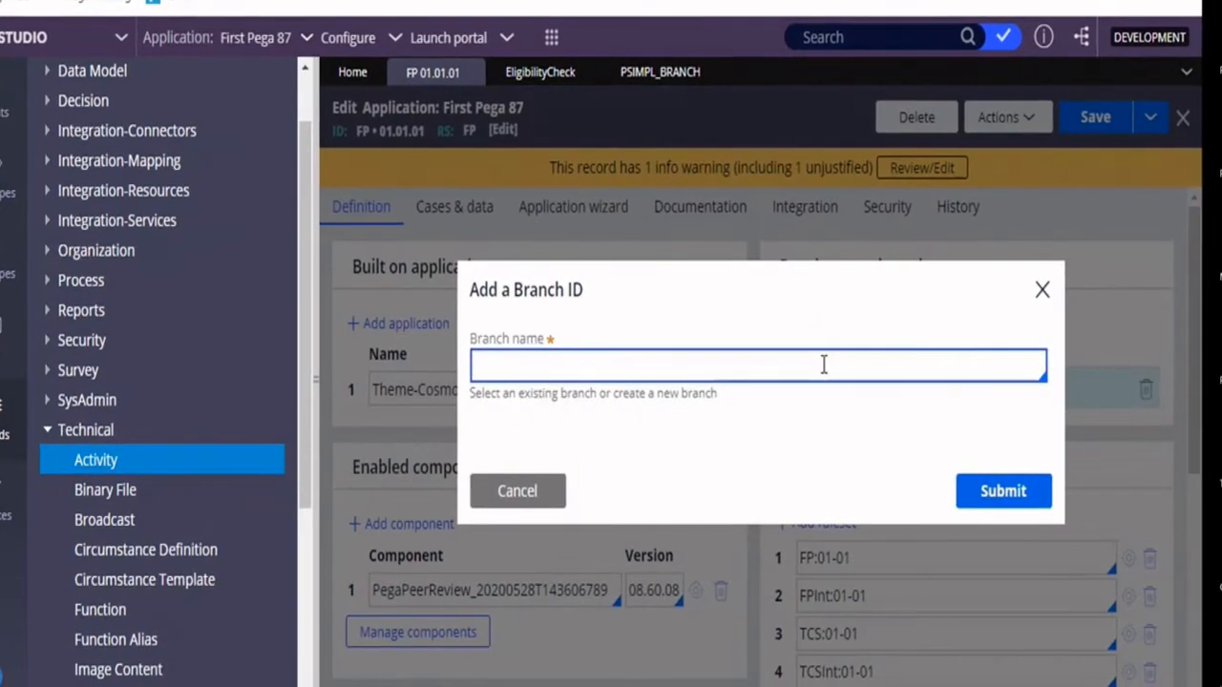
type("IMPL_")
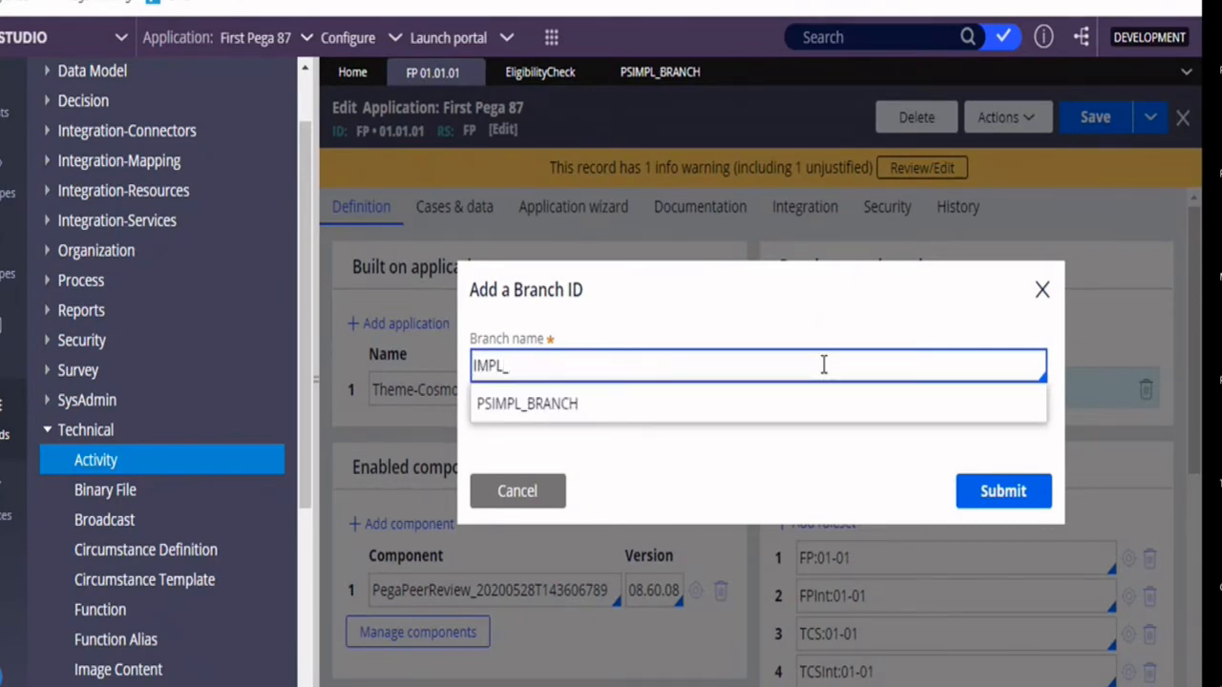
type("PEERReview")
key("Return")
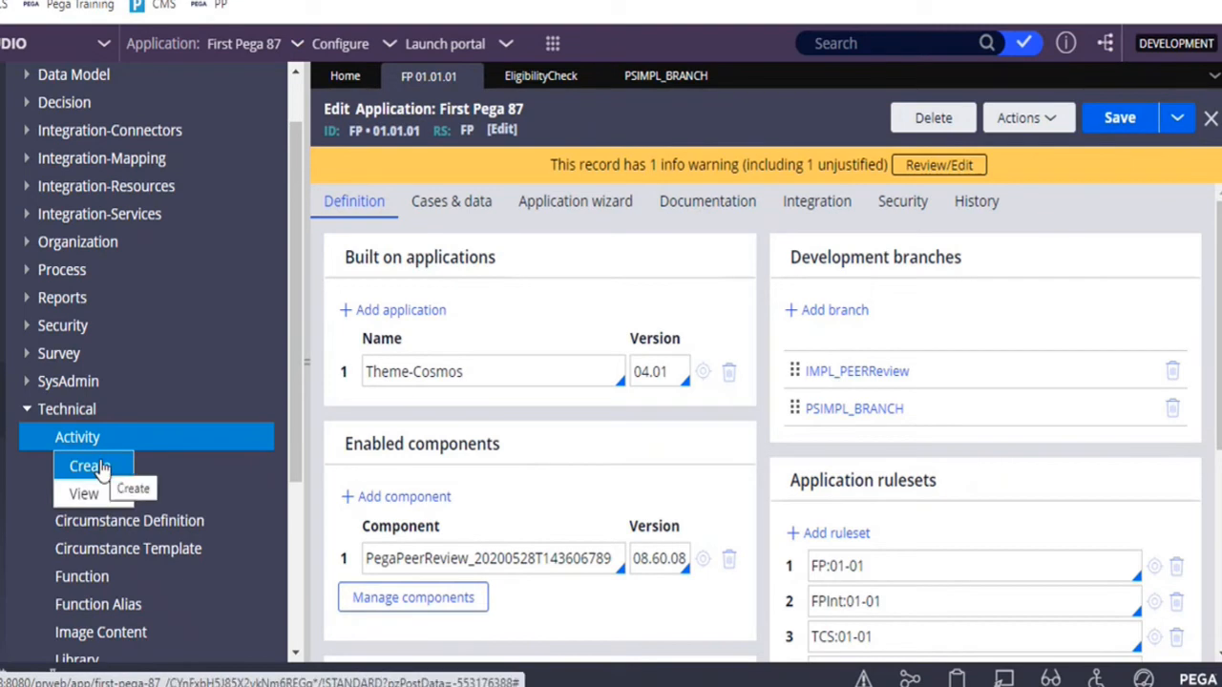
Start a new Technical activity record labelled "EligibilityCheck"
left_click(95, 467)
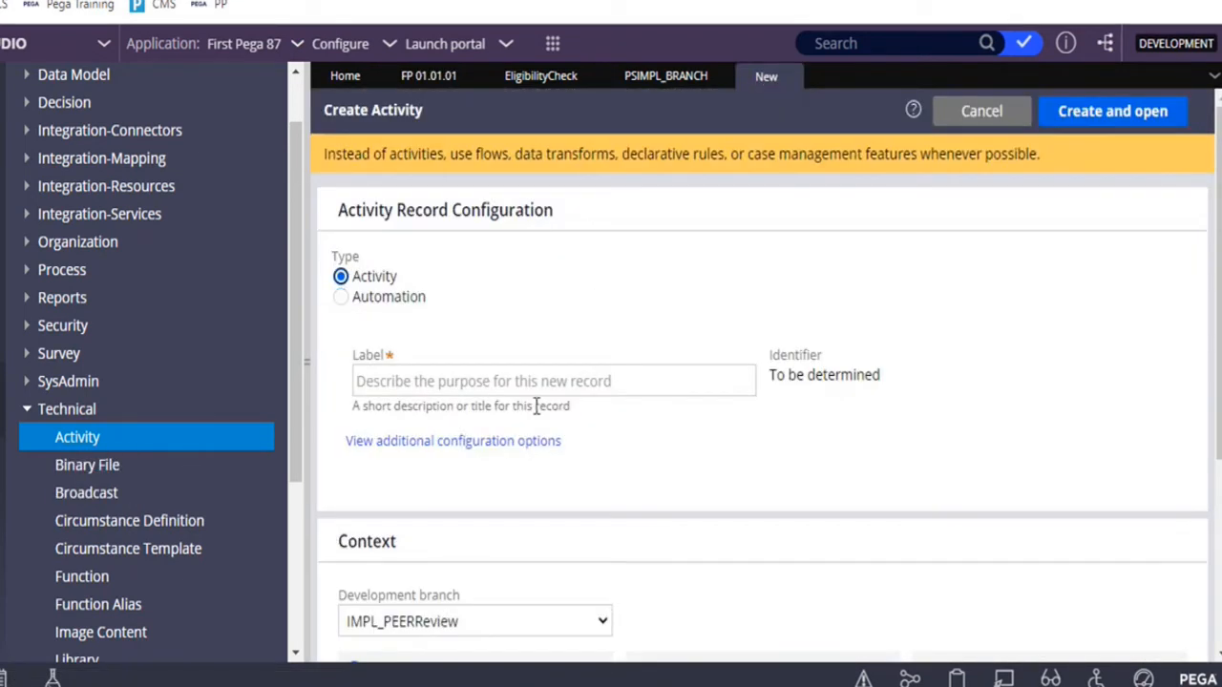
left_click(550, 386)
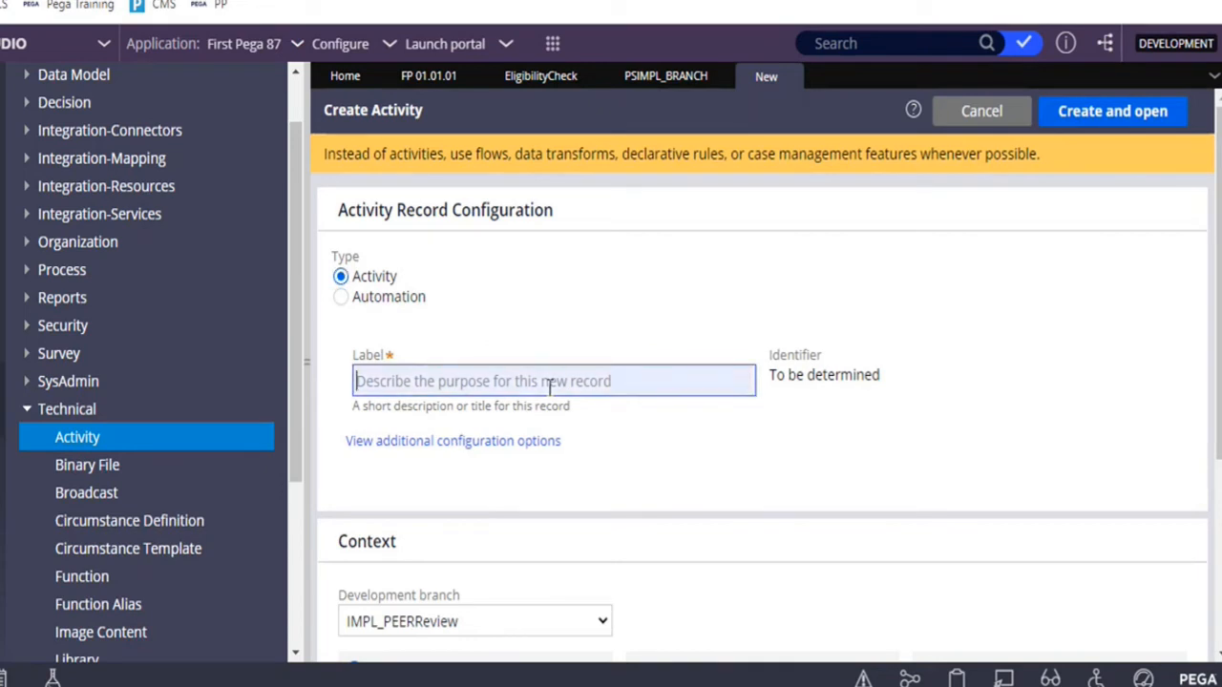
type("Eligibilit")
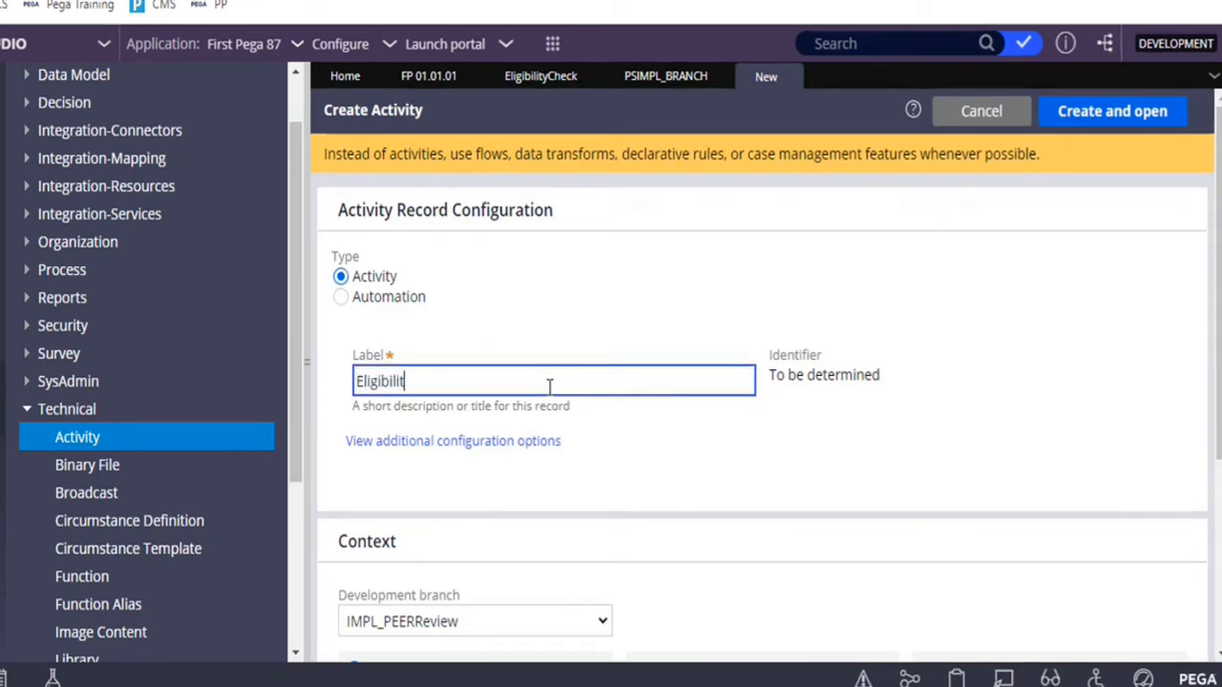
type("yCheck")
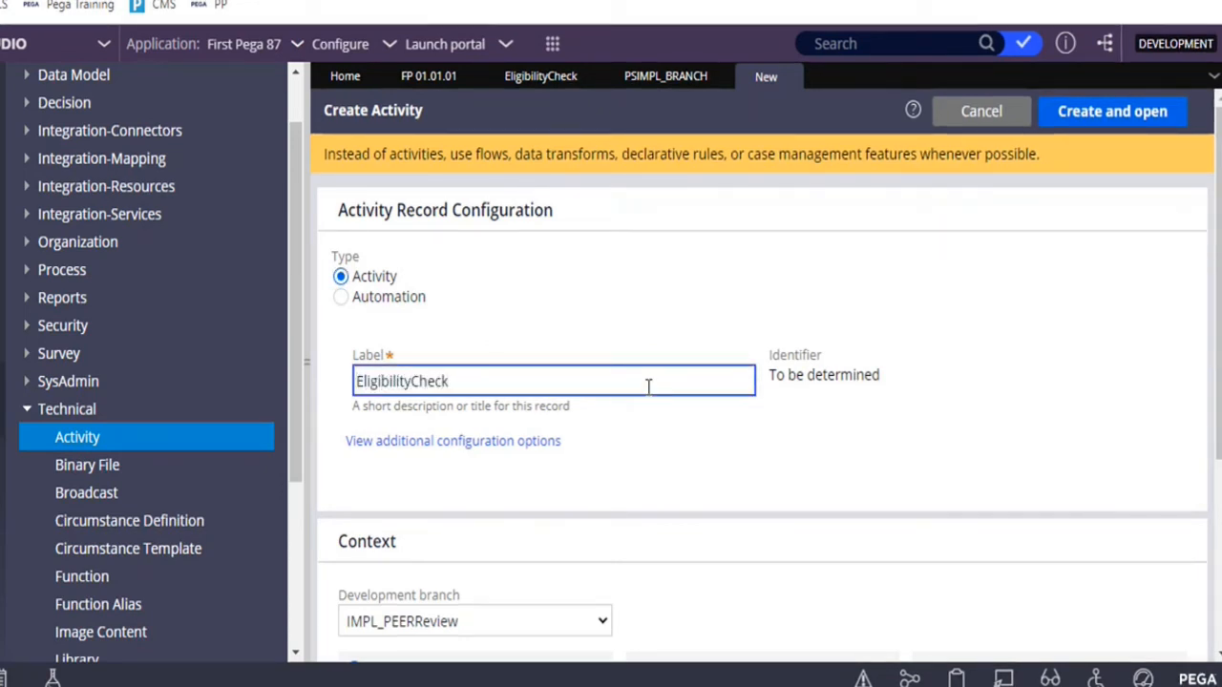
left_click(874, 421)
Choose IMPL_PEERReview as the new activity's development branch and set the class it applies to as TCS-FP-Work-Passport
scroll(874, 421, "down", 2)
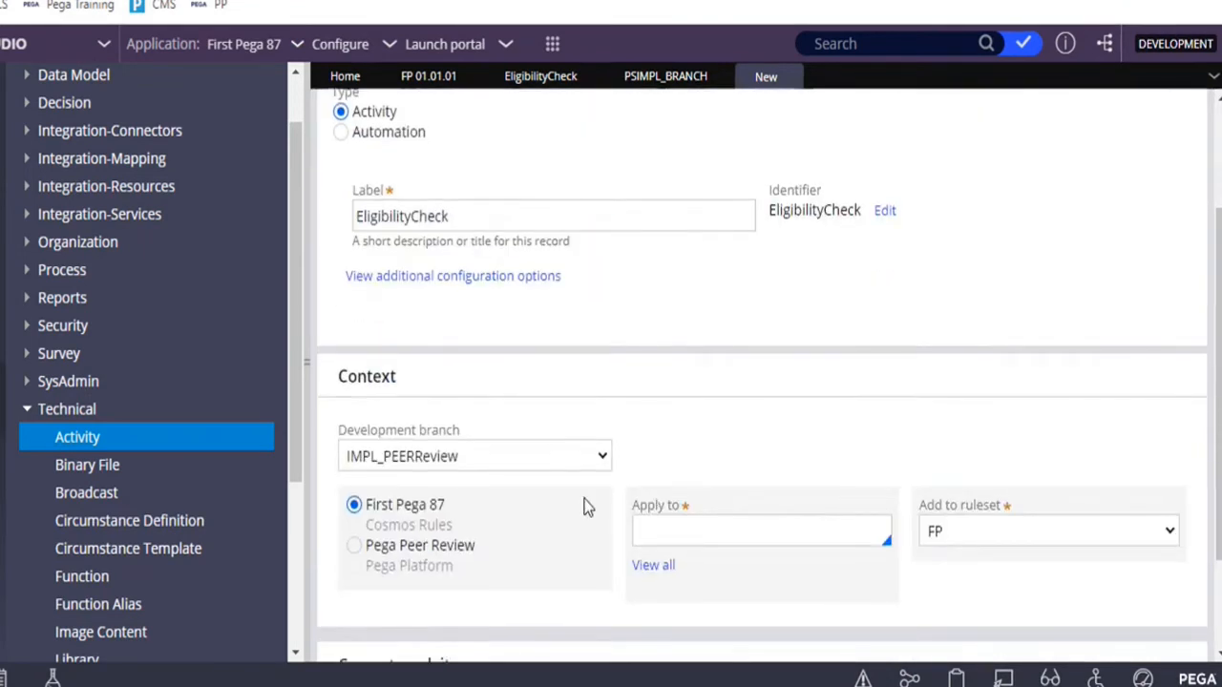
left_click(560, 464)
left_click(560, 477)
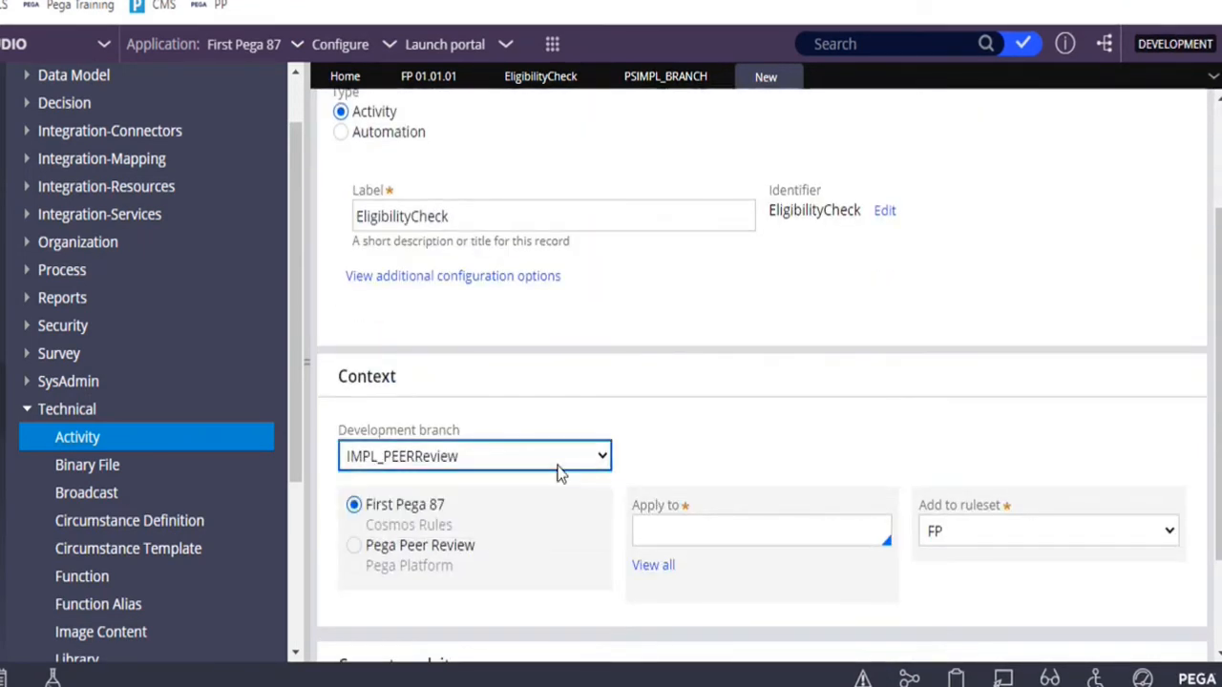
left_click(832, 530)
key("Down")
scroll(833, 531, "down", 2)
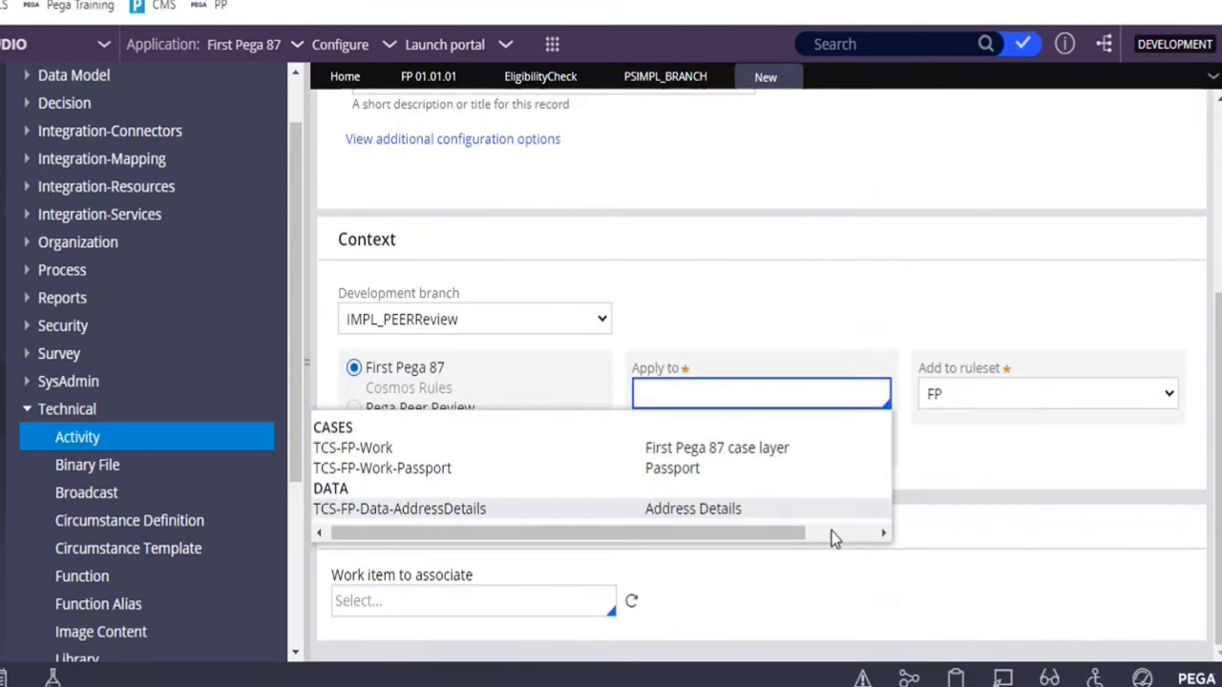
key("Down")
key("Down")
key("Return")
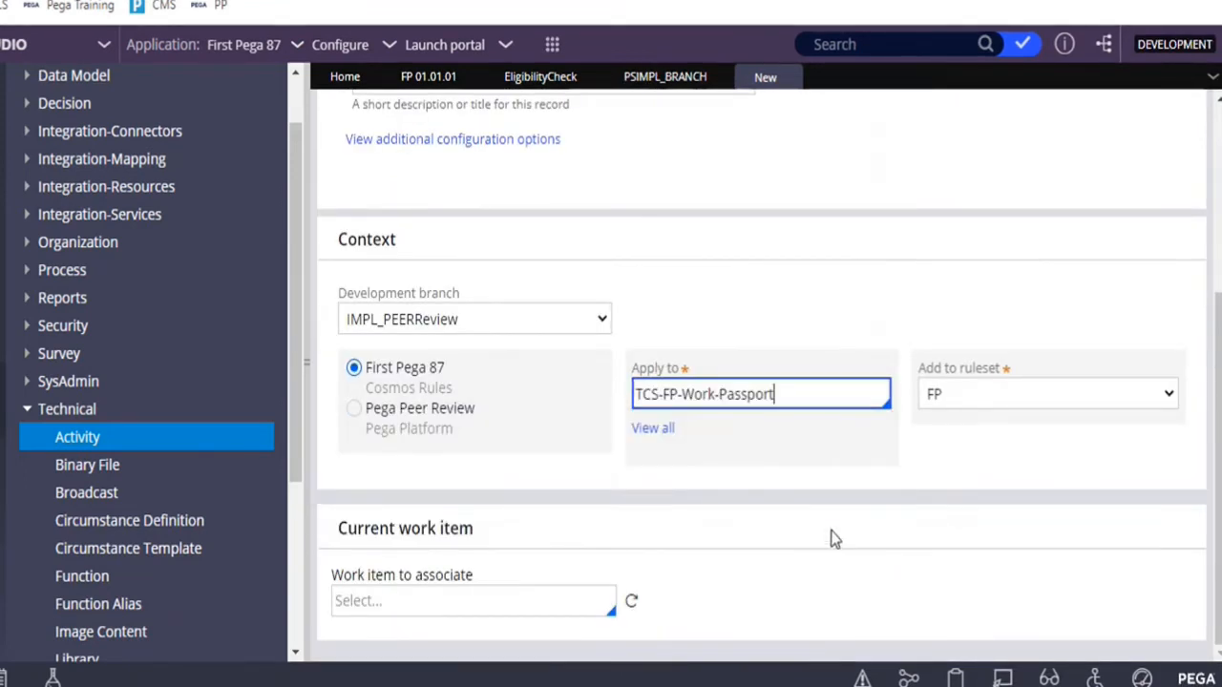
Create and open the EligibilityCheck activity record, and save it without adding any steps
scroll(830, 535, "up", 5)
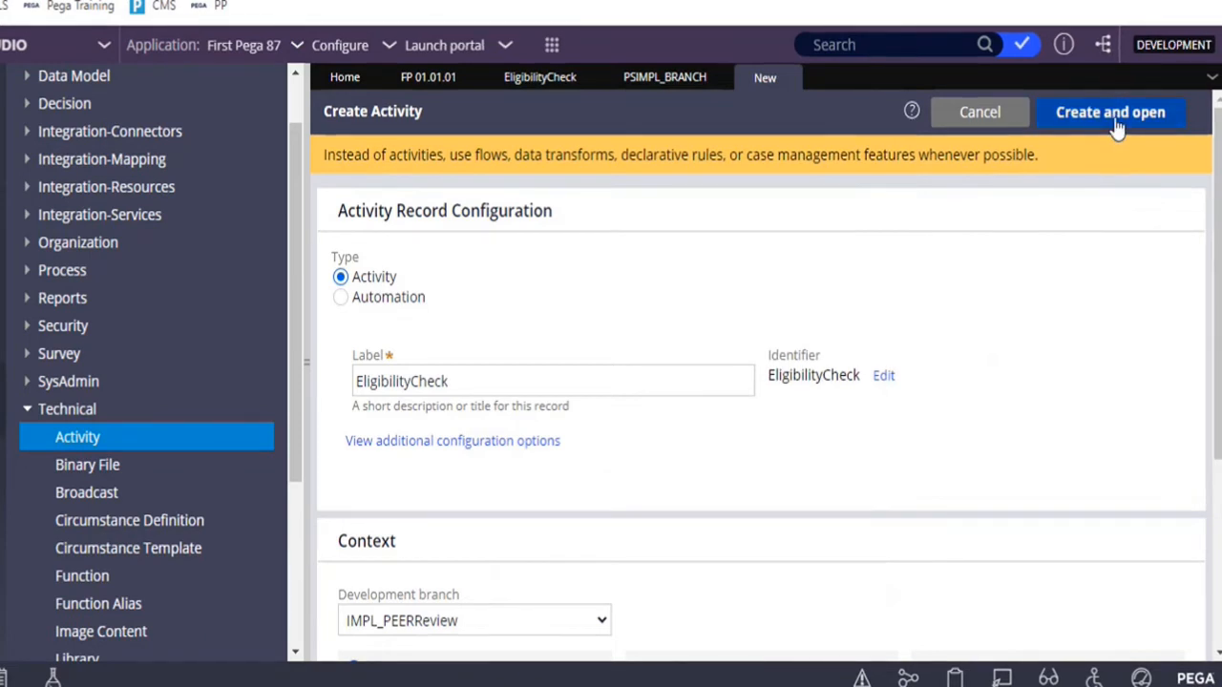
left_click(1117, 124)
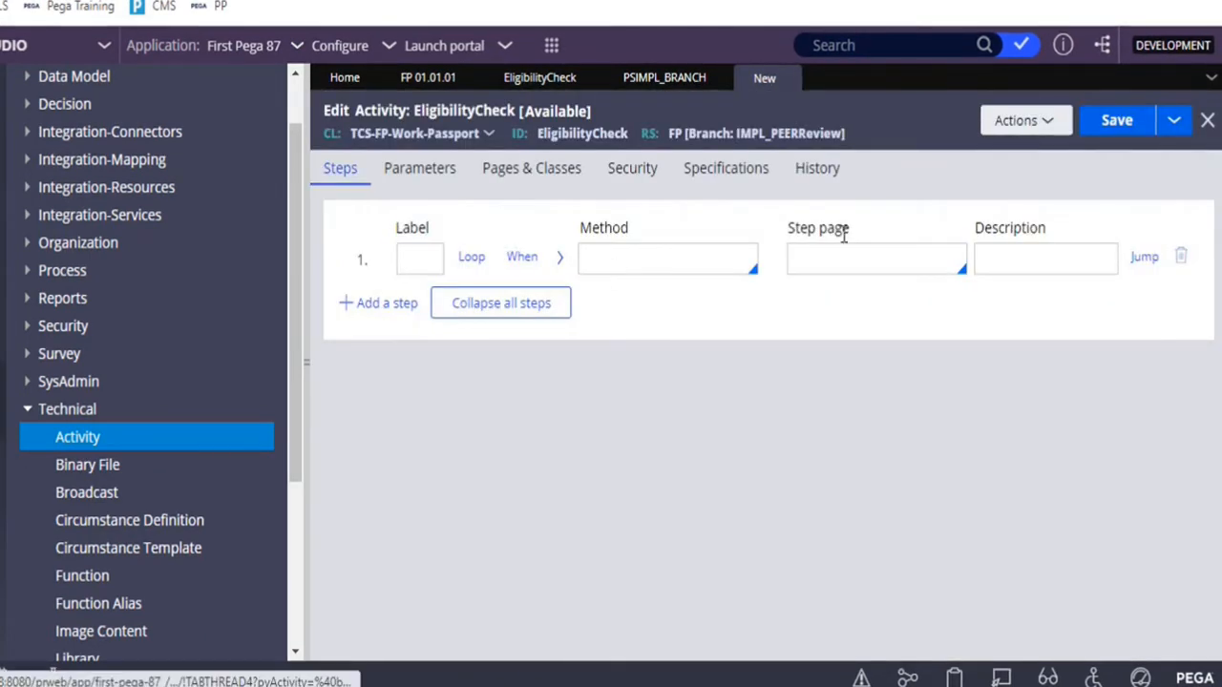
left_click(1107, 124)
left_click(1113, 120)
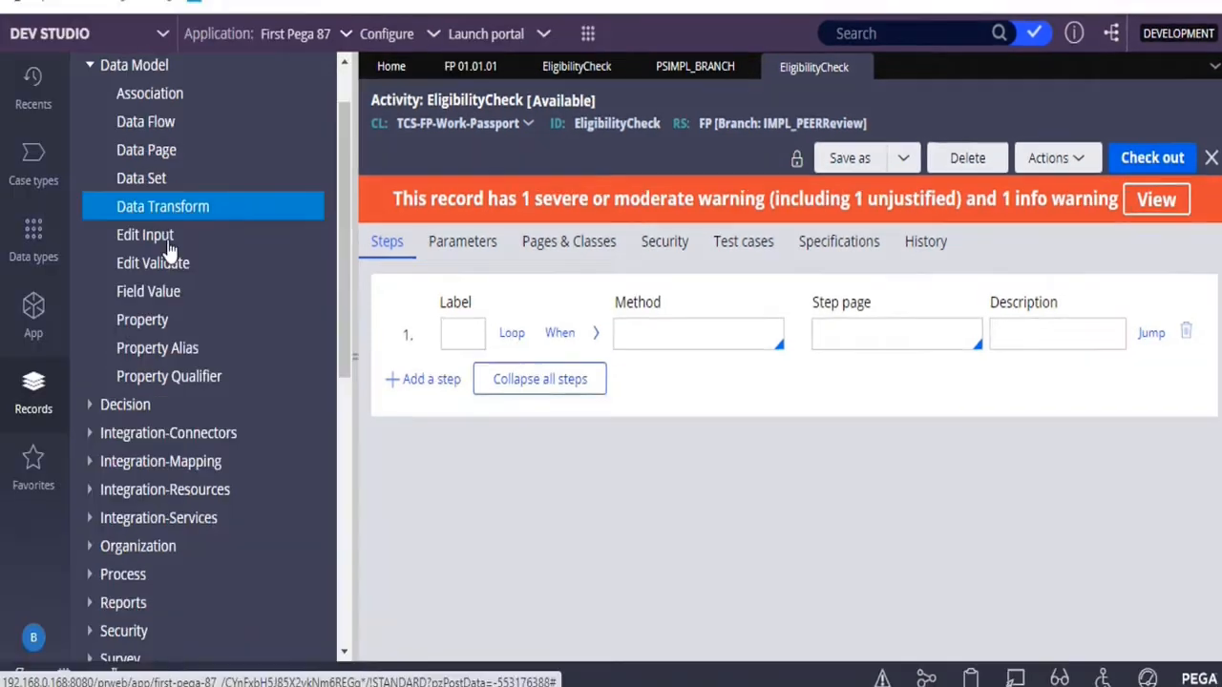
Start a new Data Transform record from the Data Model records and label it "Cal Eligibility"
left_click(166, 244)
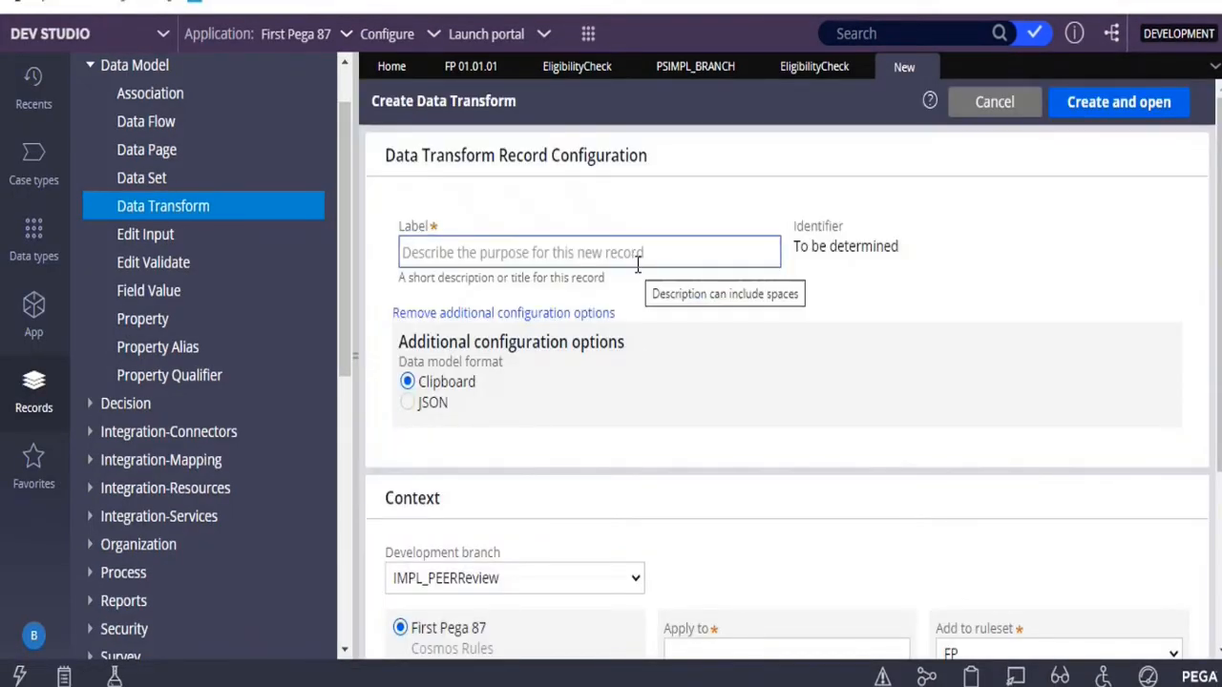
left_click(637, 265)
type("a")
key("BackSpace")
type("Calcuc")
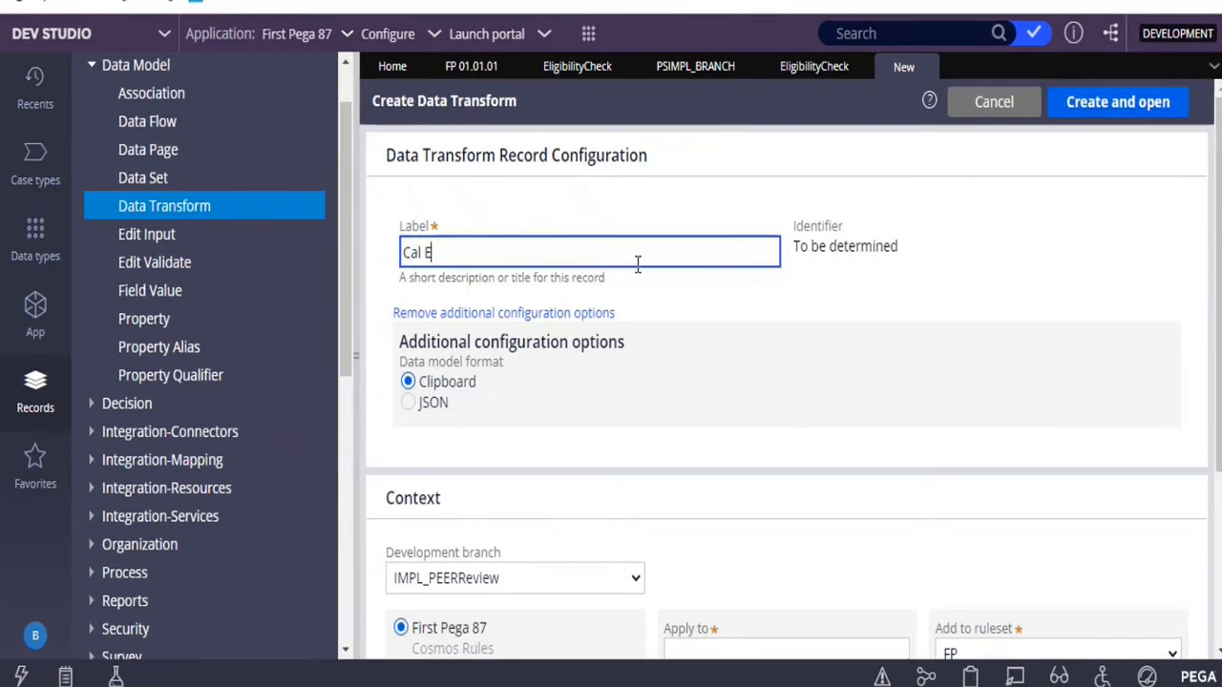
type("lis")
type("ibilit")
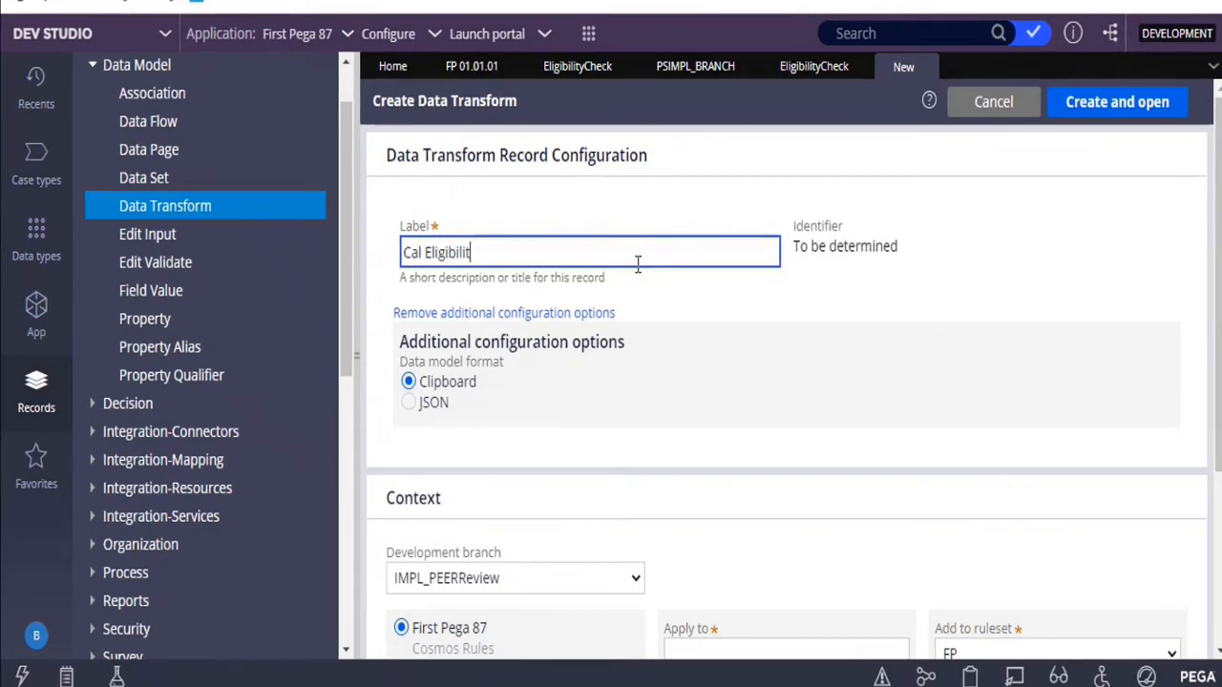
left_click(761, 354)
Apply the new data transform to class TCS-FP-Work-Passport in the IMPL_PEERReview branch, and create and open it
scroll(760, 354, "down", 2)
left_click(736, 487)
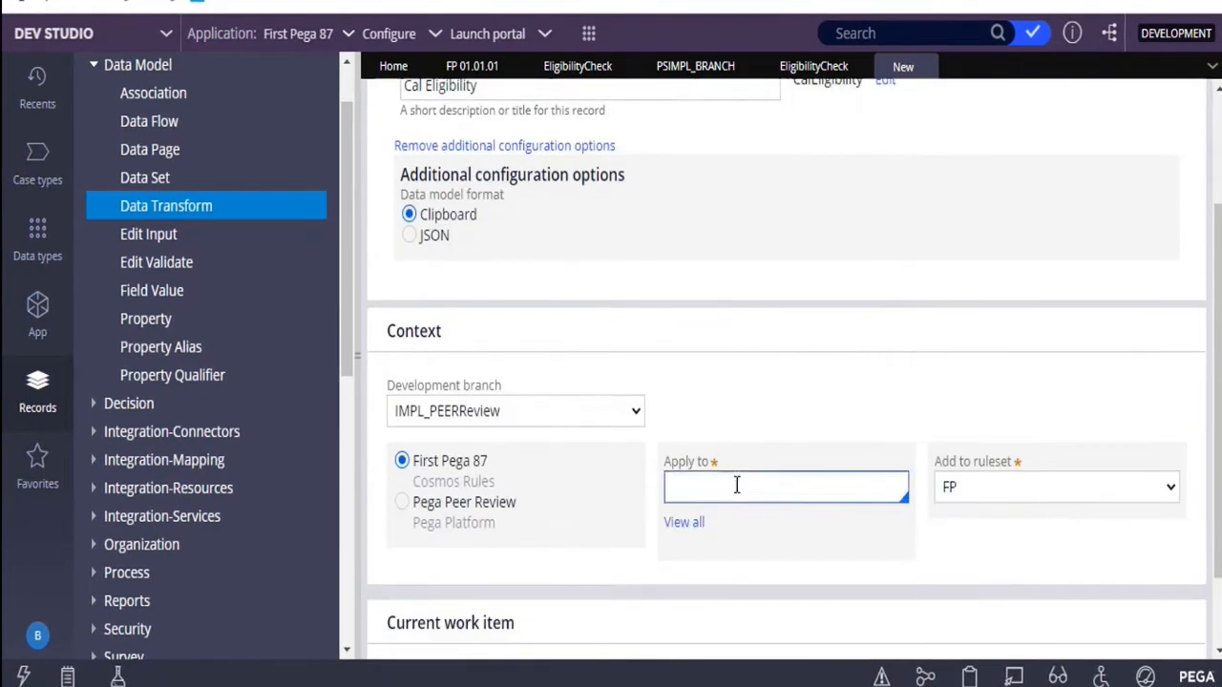
key("Down")
key("Down")
key("Down")
key("Up")
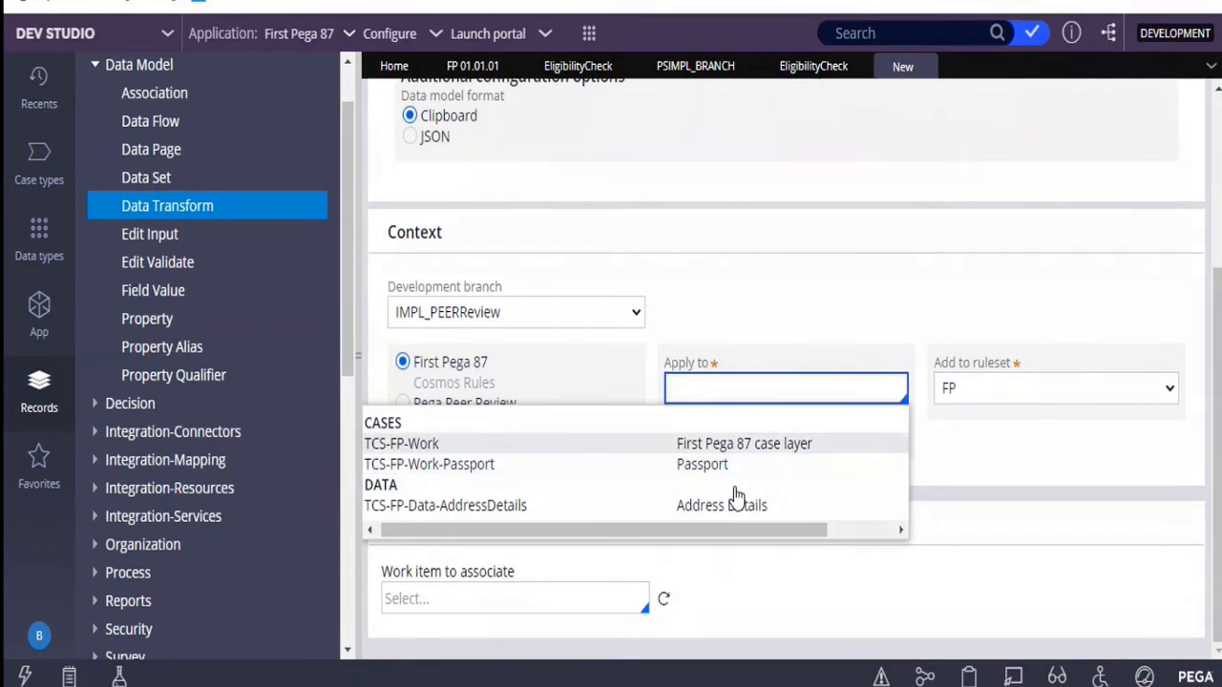
key("Down")
key("Return")
scroll(736, 494, "up", 3)
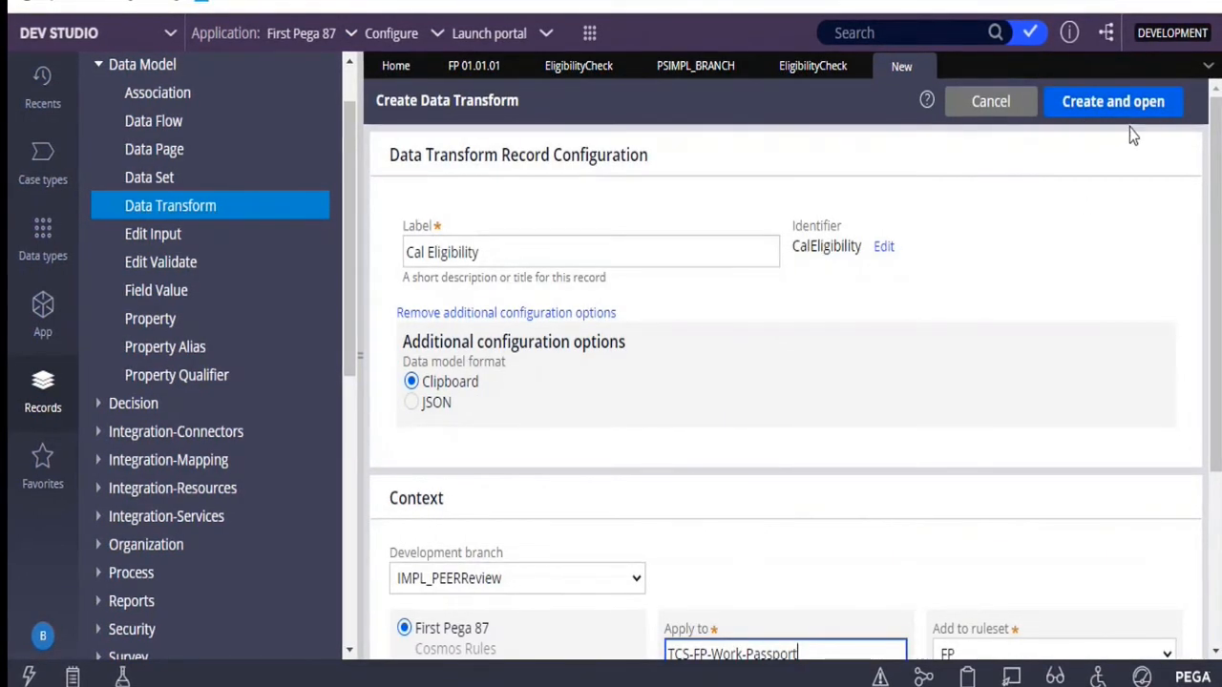
left_click(1118, 101)
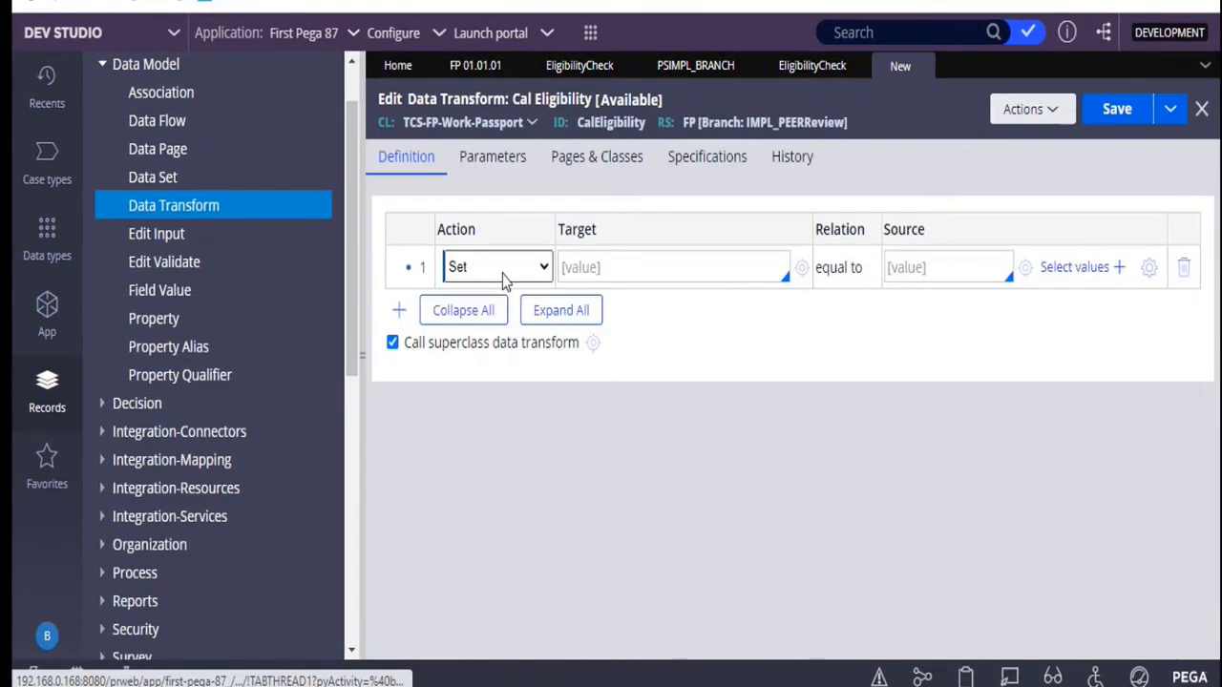
Change the action of the data transform's first row to Comment and save the record
left_click(535, 271)
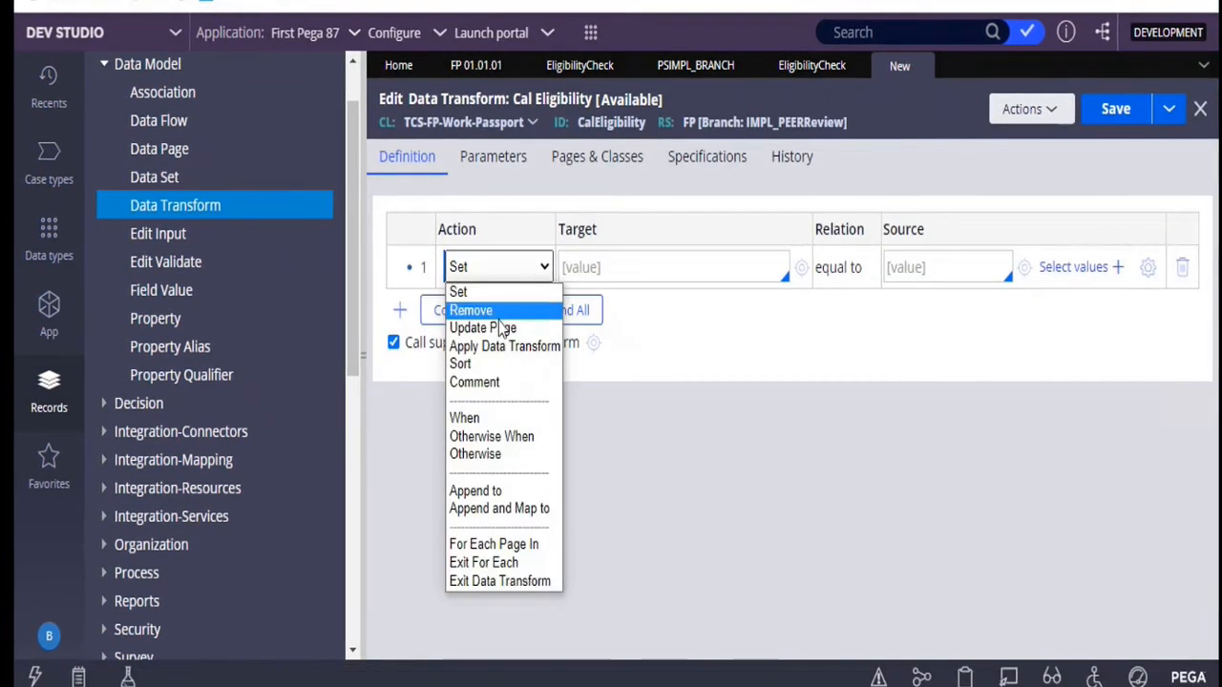
left_click(467, 382)
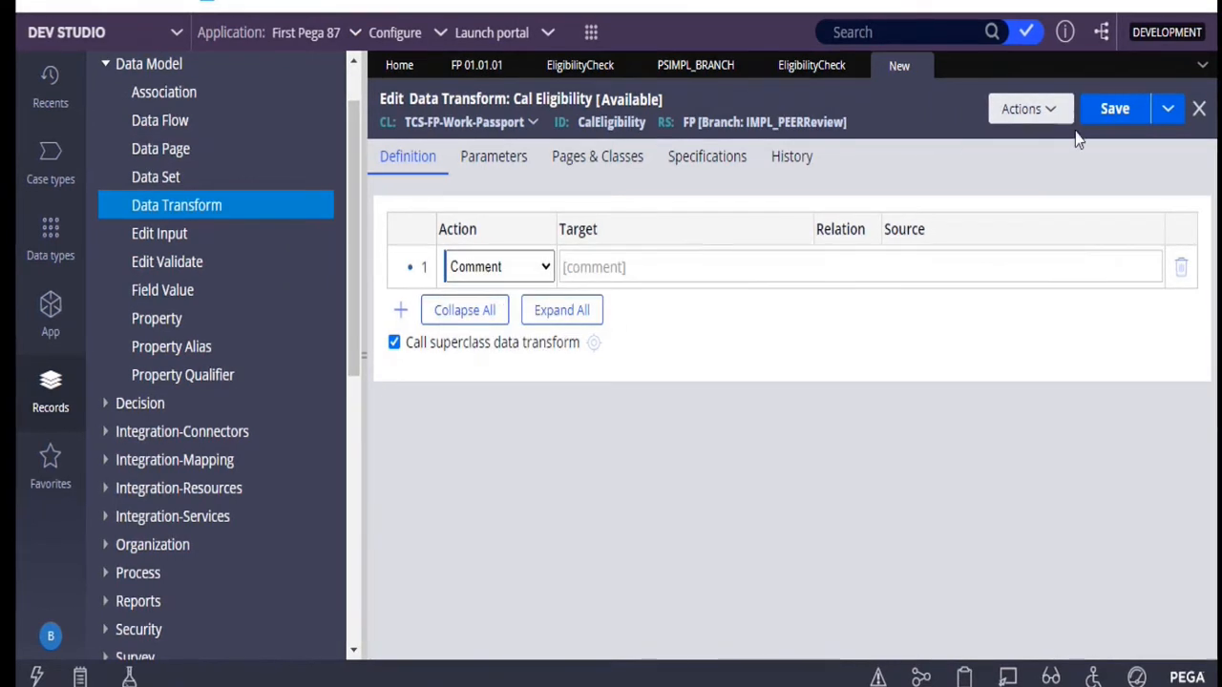
left_click(1112, 111)
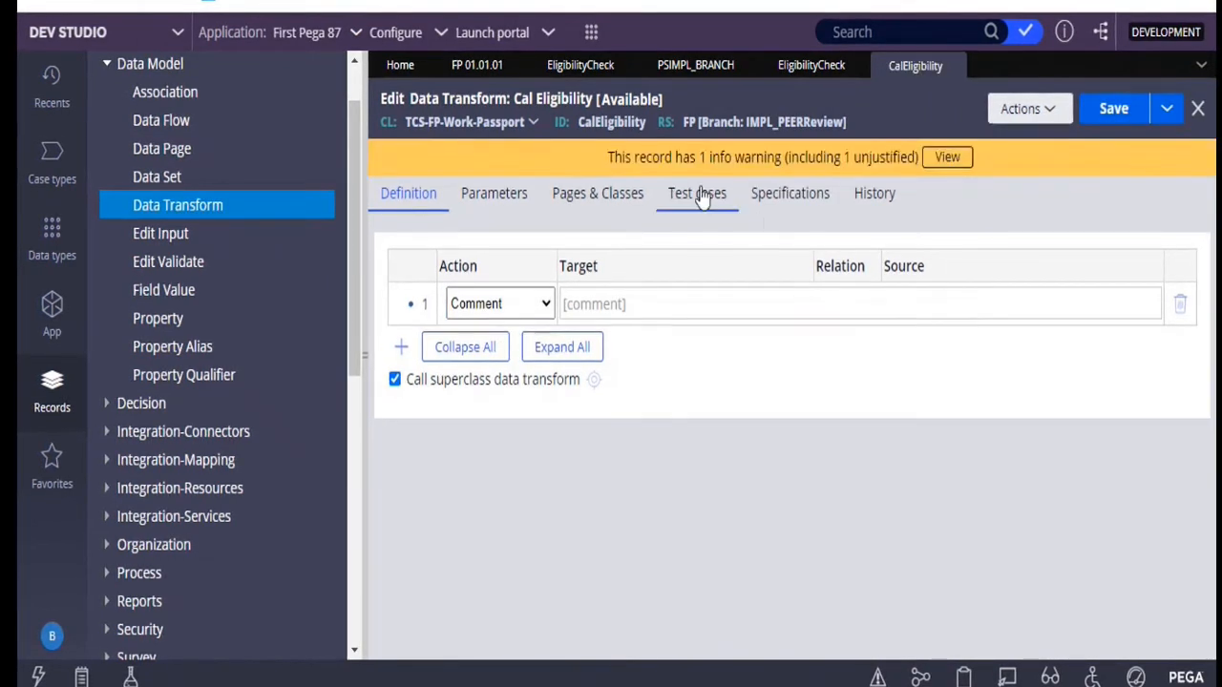
Close the PSIMPL_BRANCH page and open the IMPL_PEERReview branch from the First Pega 87 application definition
left_click(785, 76)
left_click(682, 71)
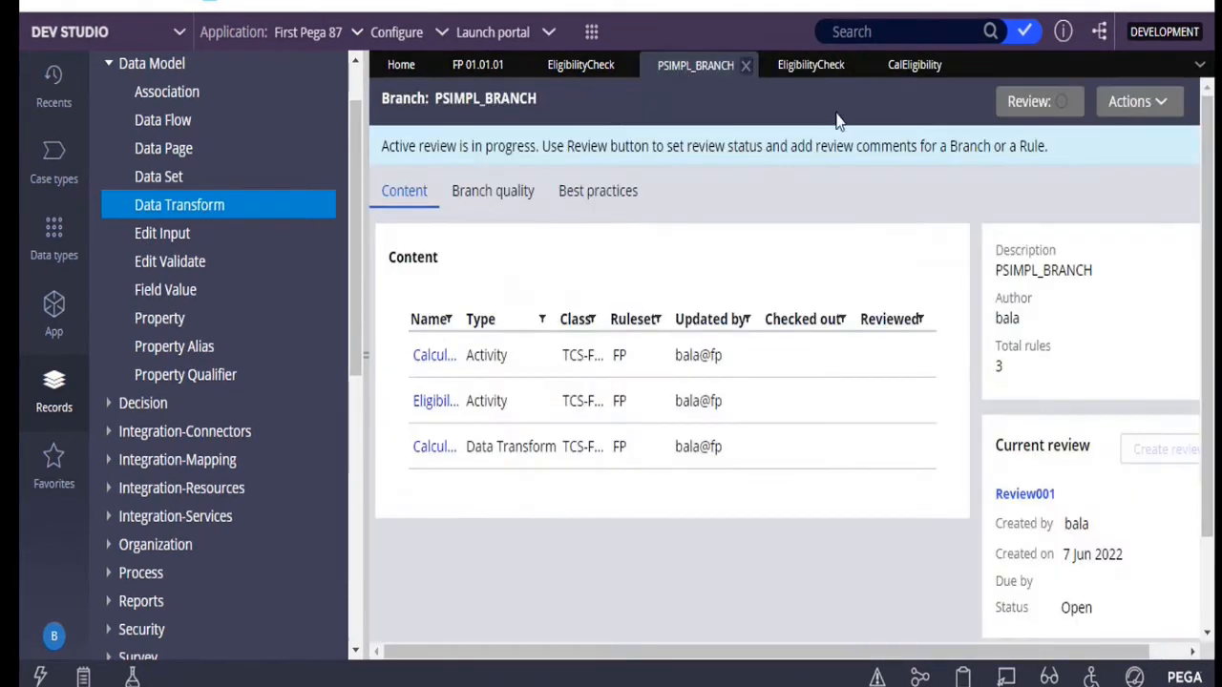
left_click(746, 65)
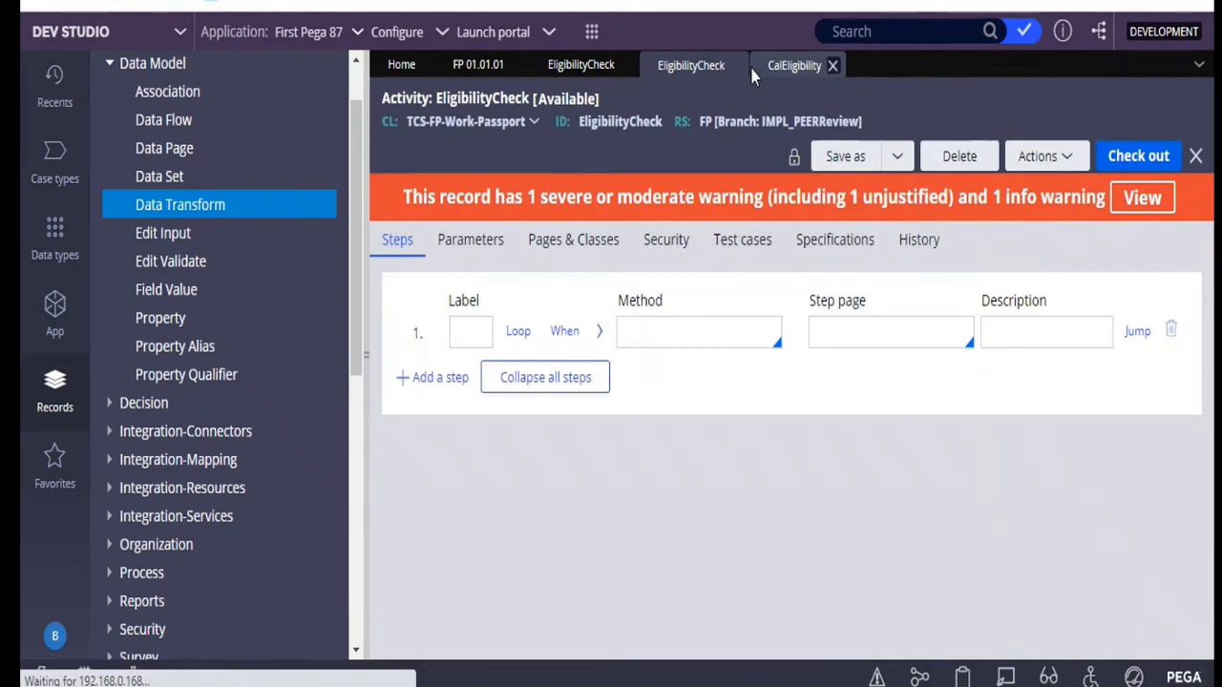
left_click(466, 67)
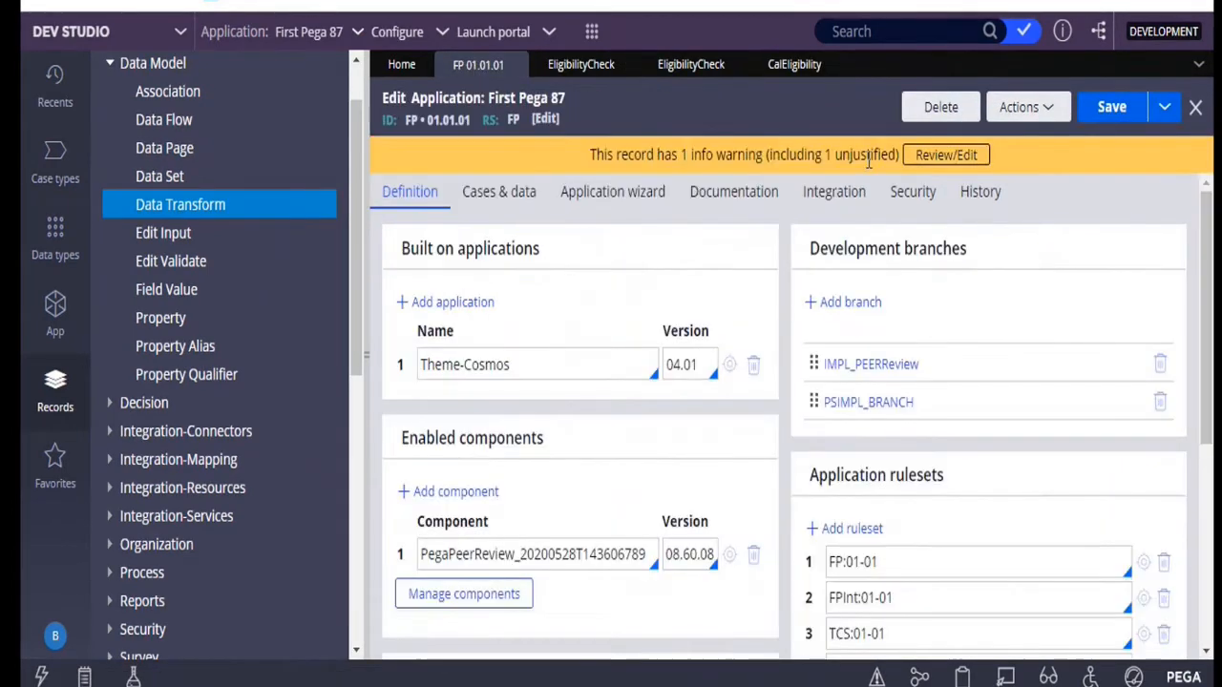
left_click(887, 366)
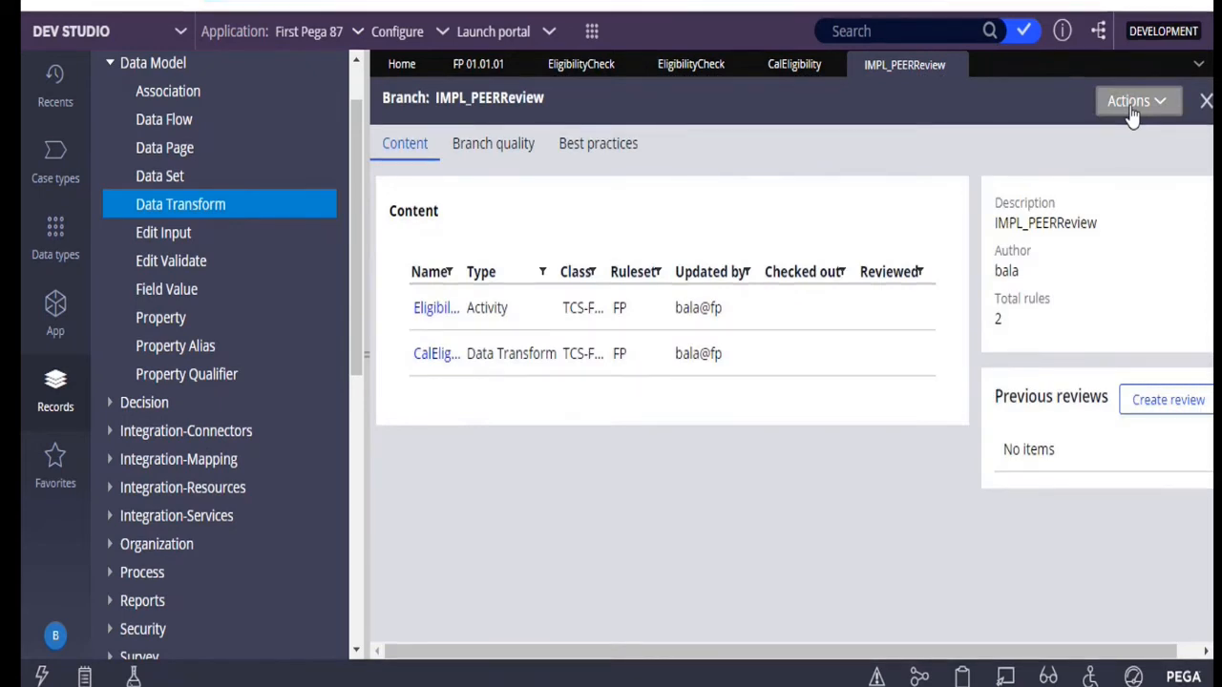
Lock the IMPL_PEERReview branch by entering and confirming a lock password, and dismiss the lock dialog
left_click(1133, 105)
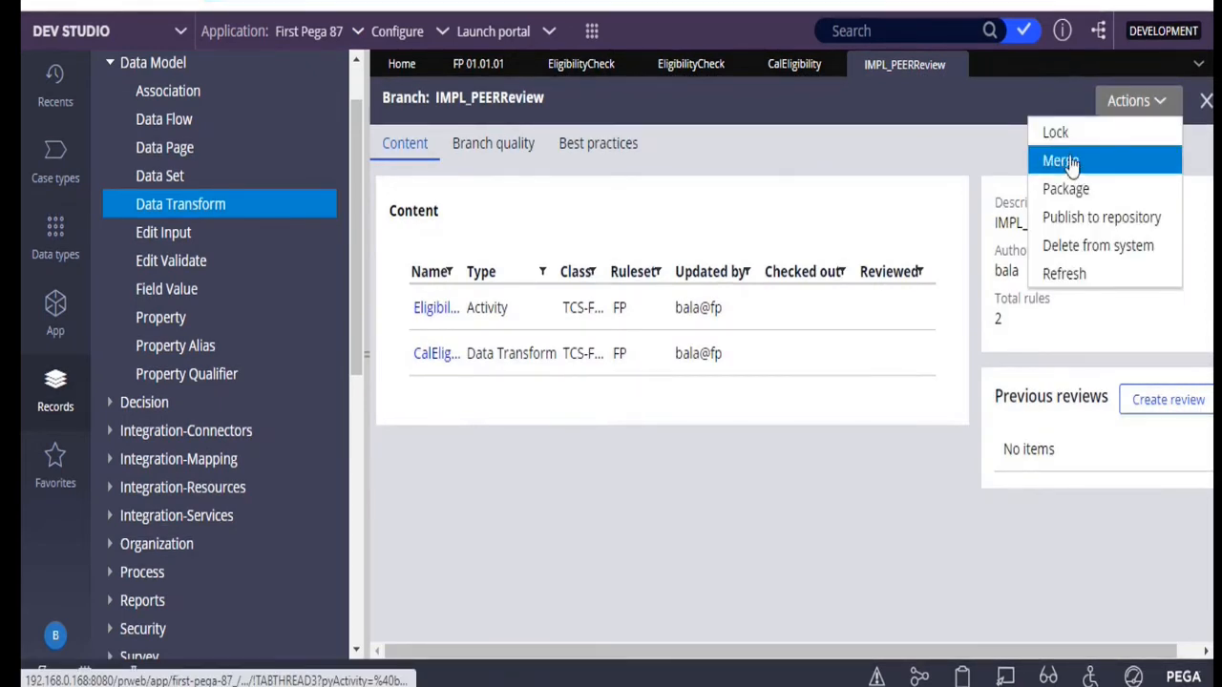
left_click(1058, 132)
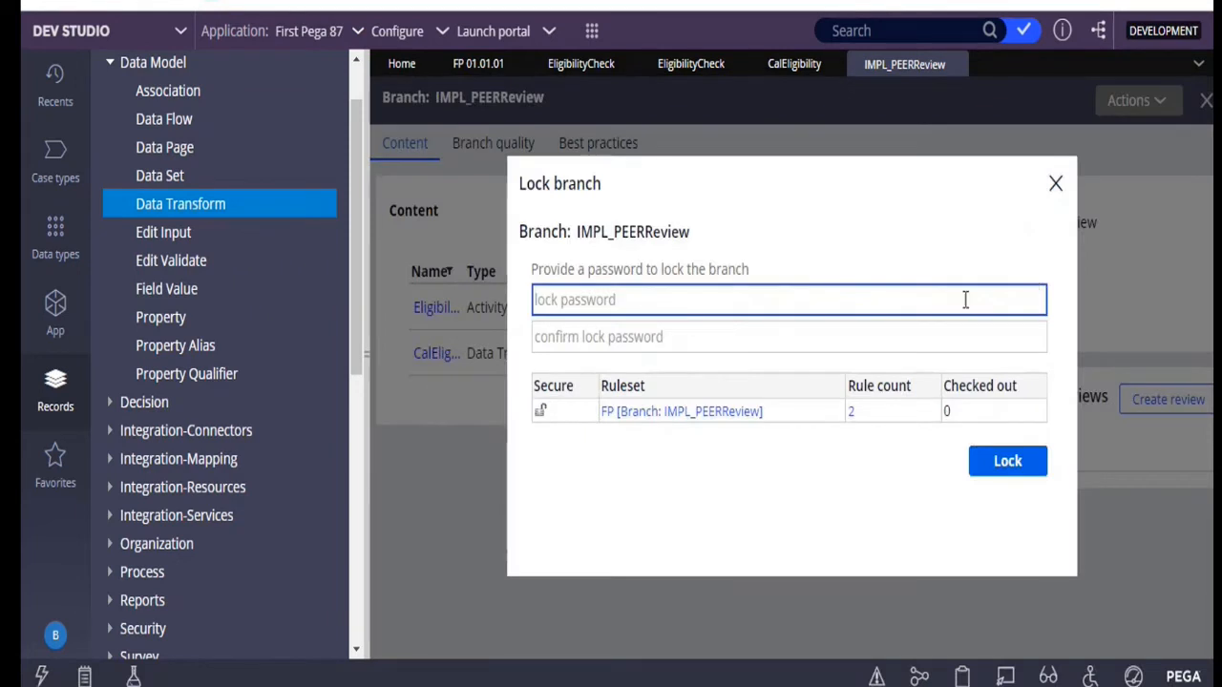
type("*****")
key("Tab")
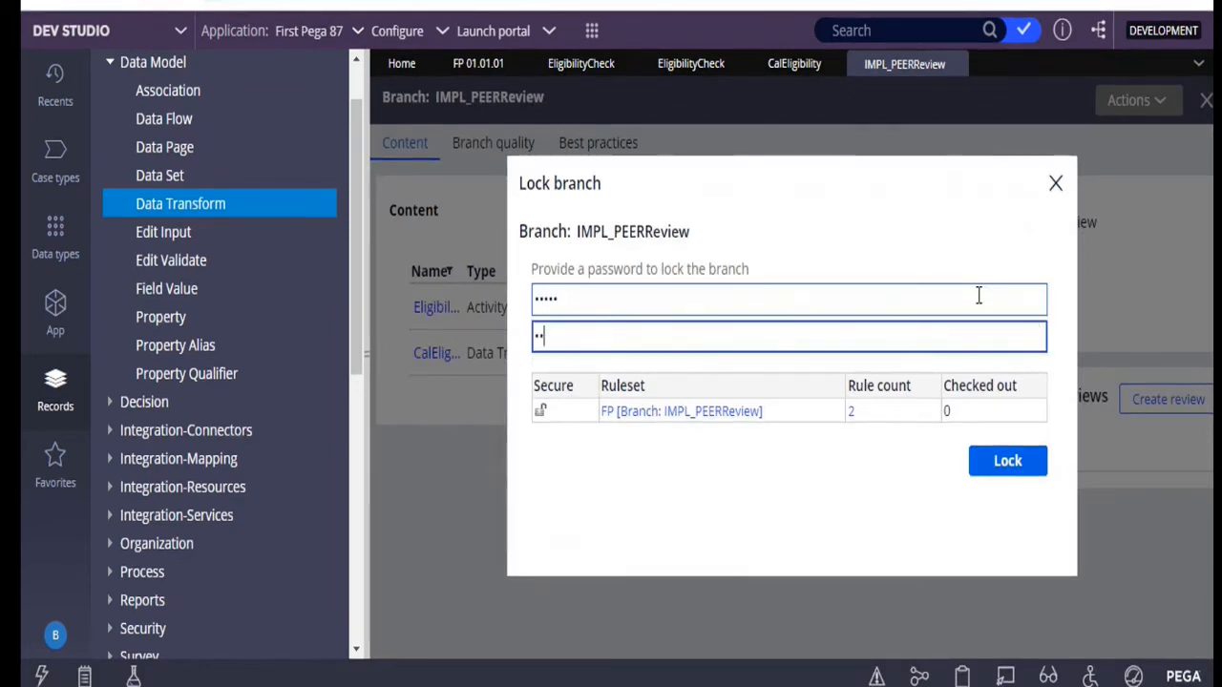
type("***")
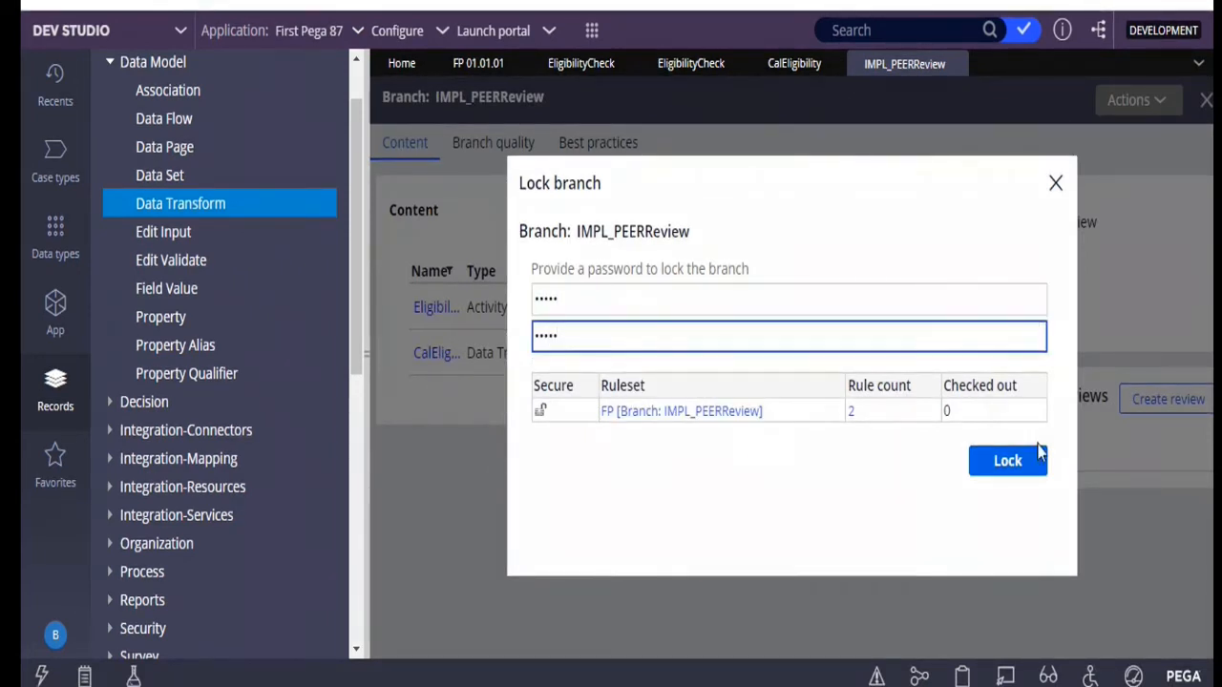
left_click(1010, 475)
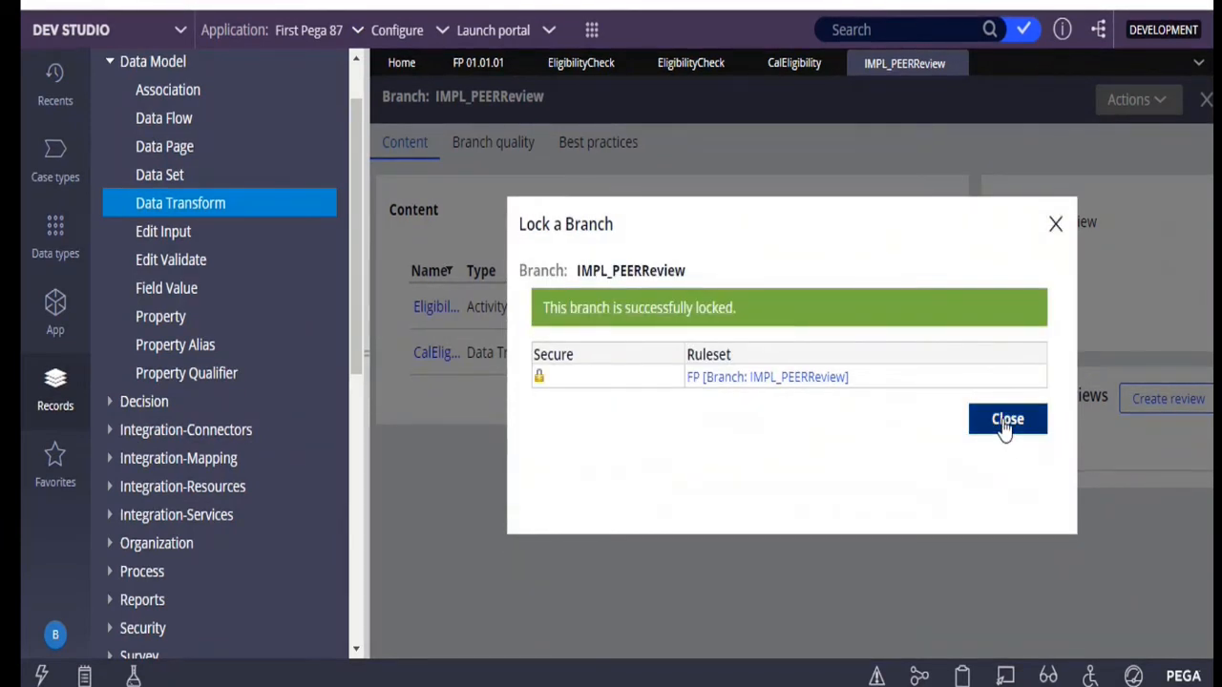
left_click(1004, 426)
Create a review of the IMPL_PEERReview branch with objective "Peer review", no due date, and the first suggested operator as reviewer
left_click(1136, 403)
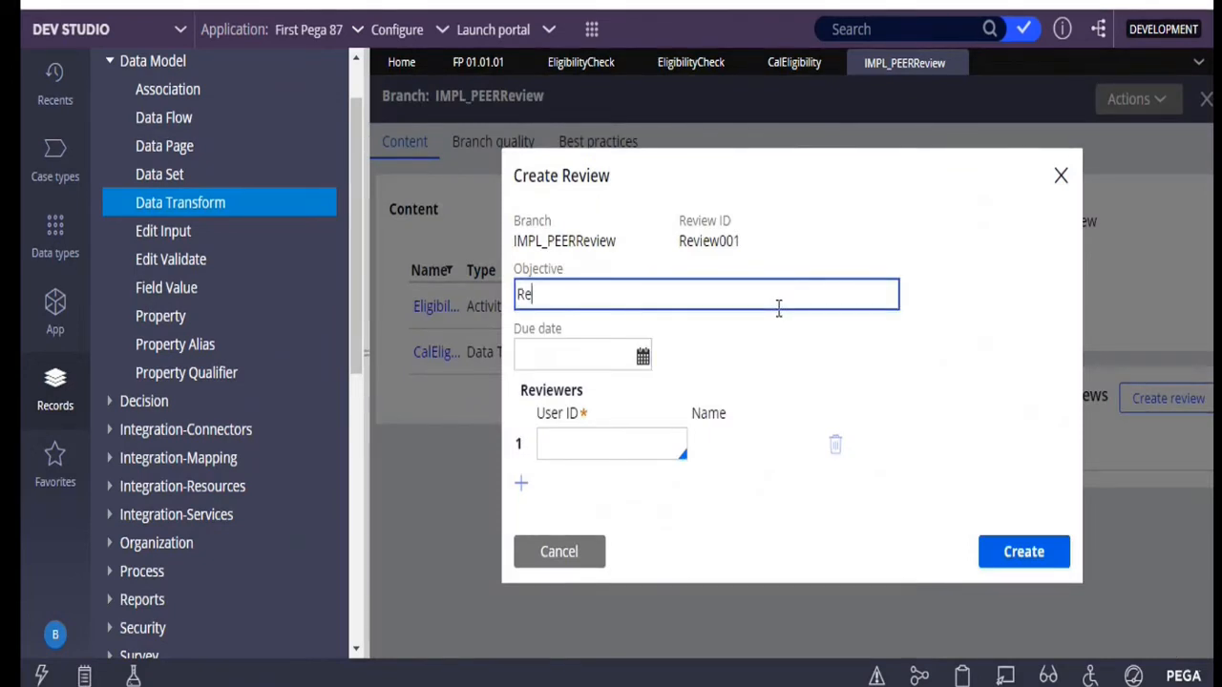
type("R")
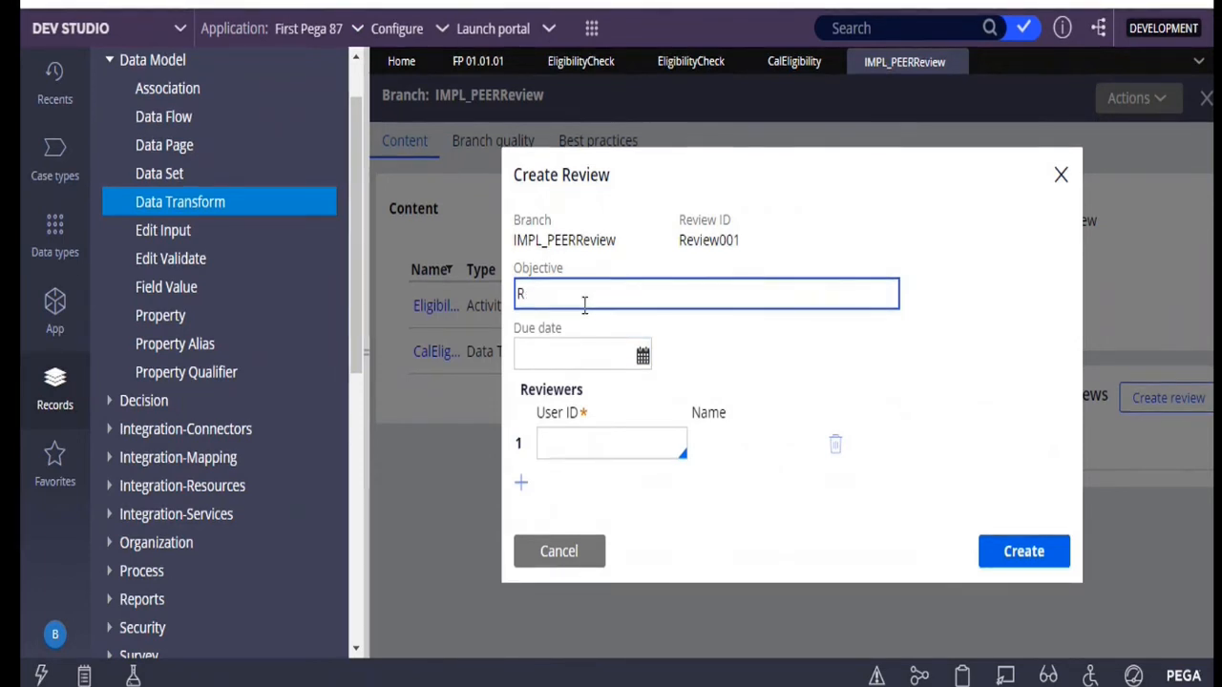
type("evie")
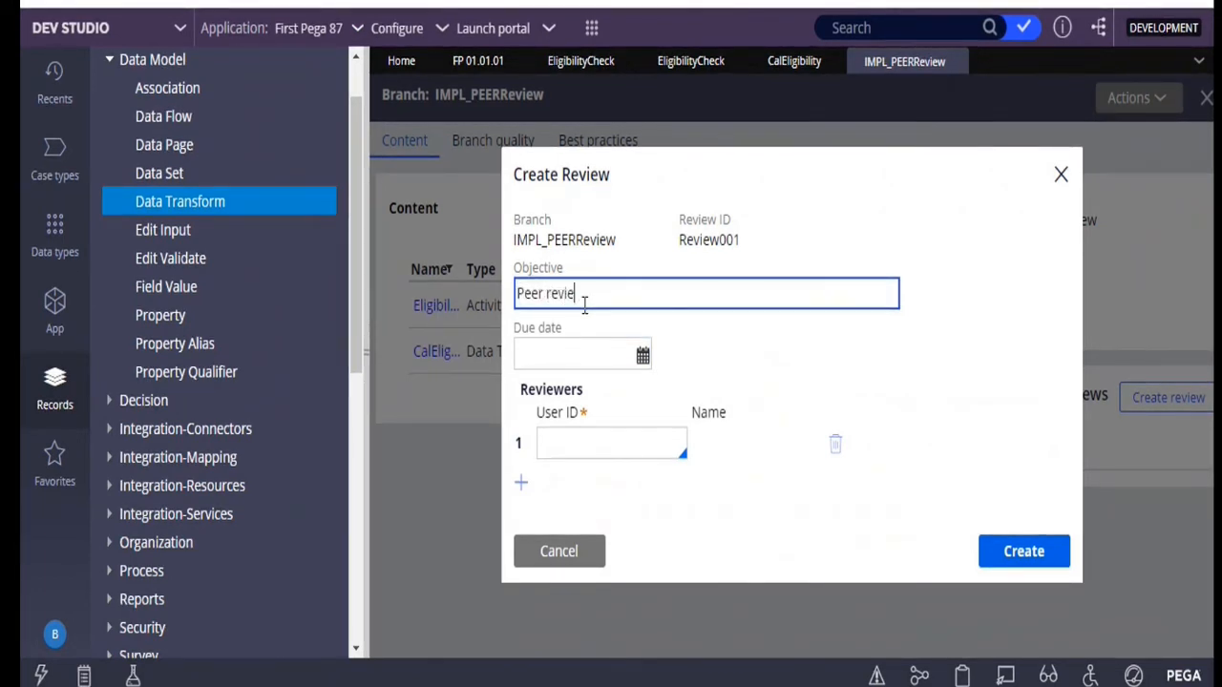
type("w peer  review")
left_click(630, 356)
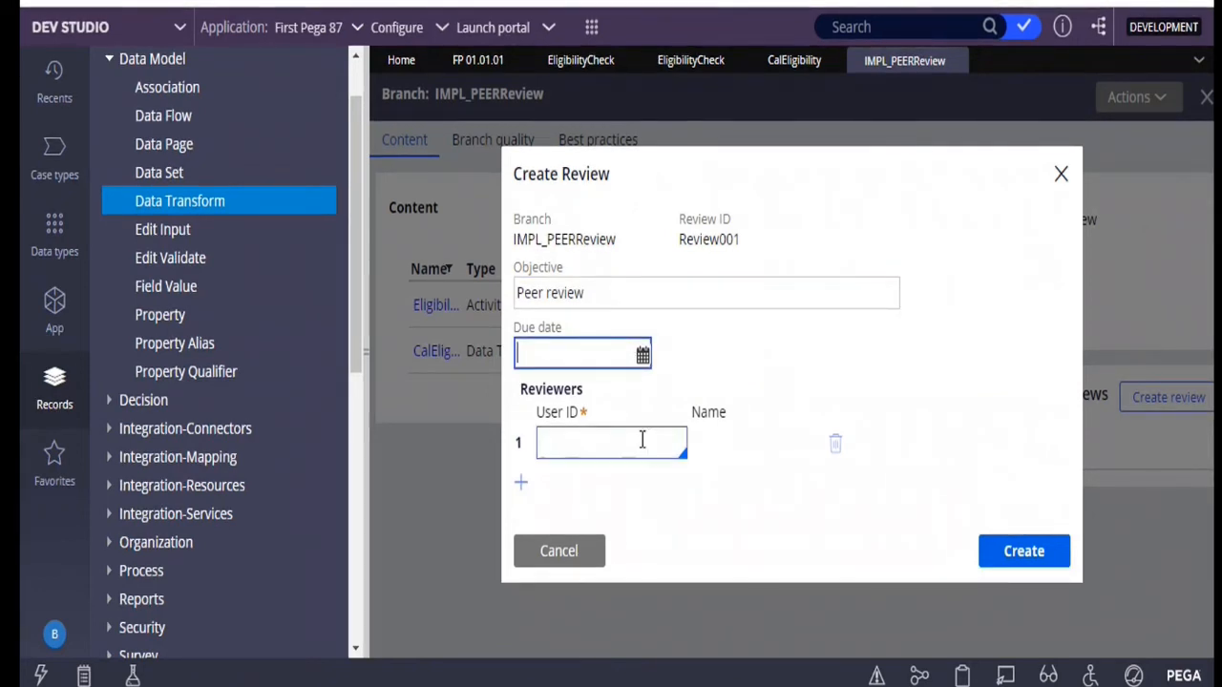
left_click(642, 439)
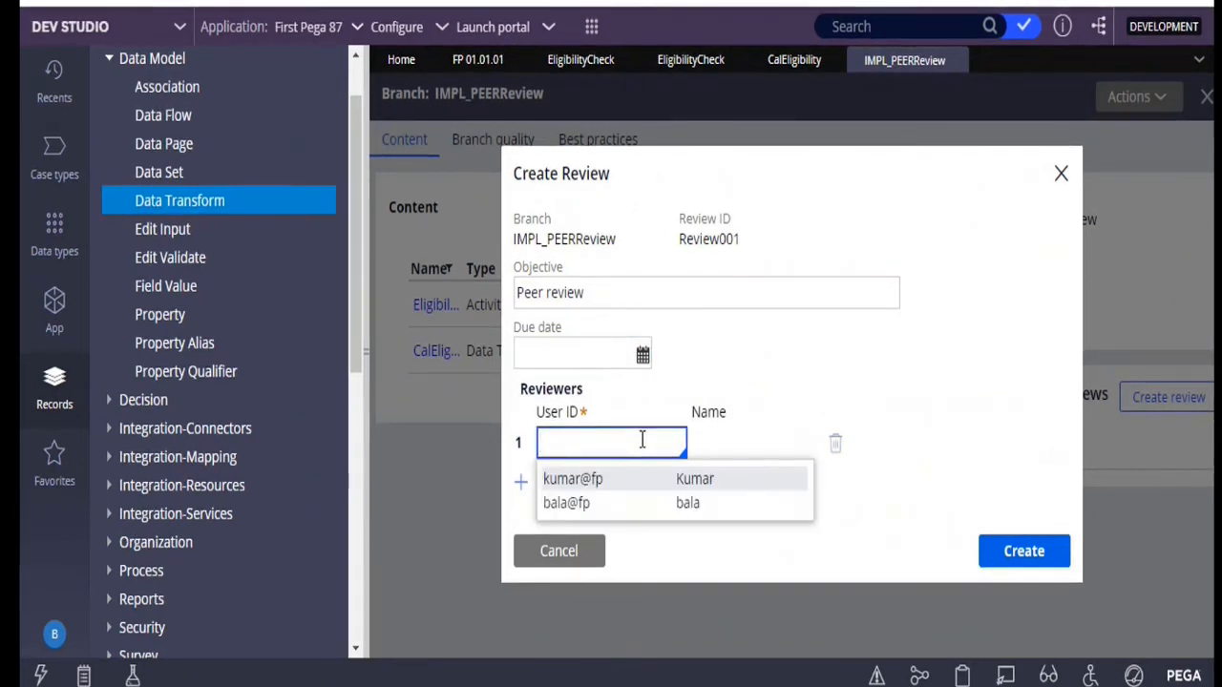
key("Return")
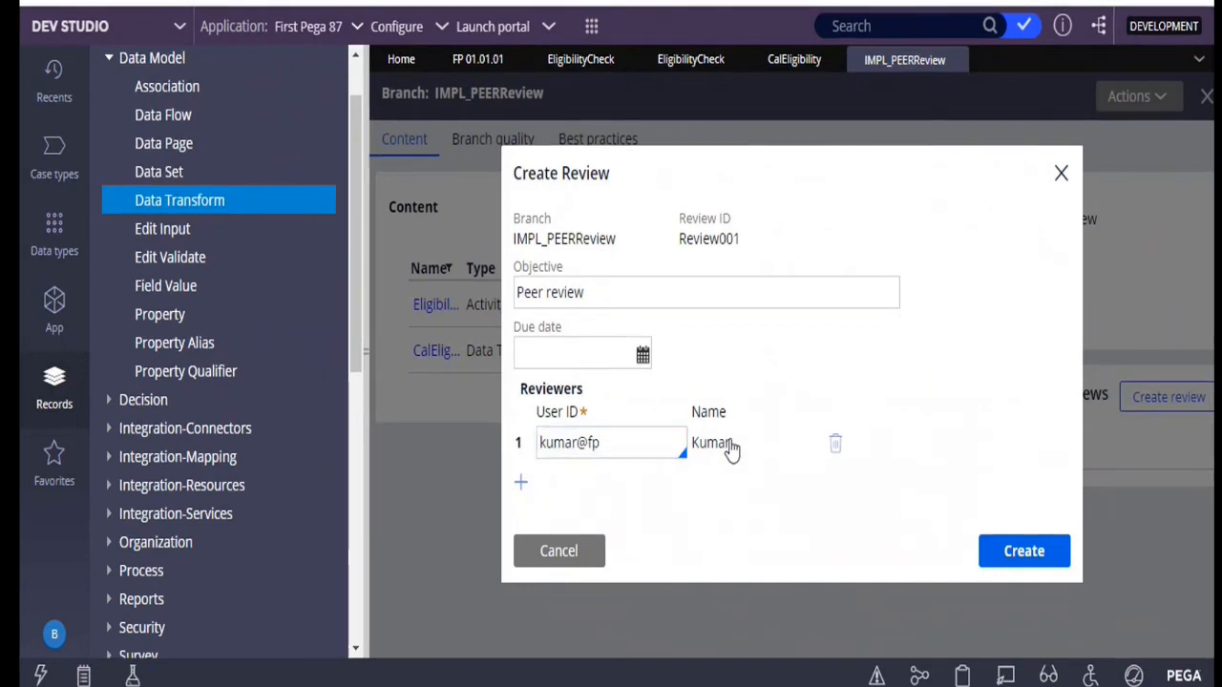
left_click(1002, 551)
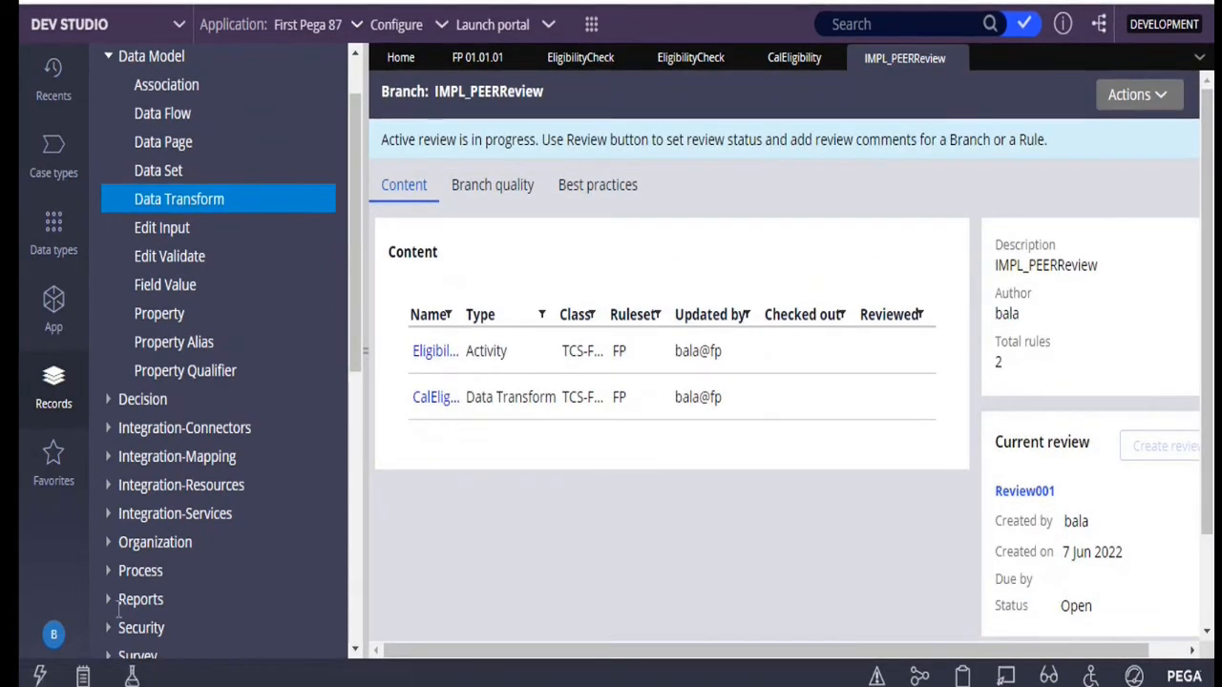
Log off and log in as the assigned reviewer with the reviewer's user name and saved account password
left_click(50, 638)
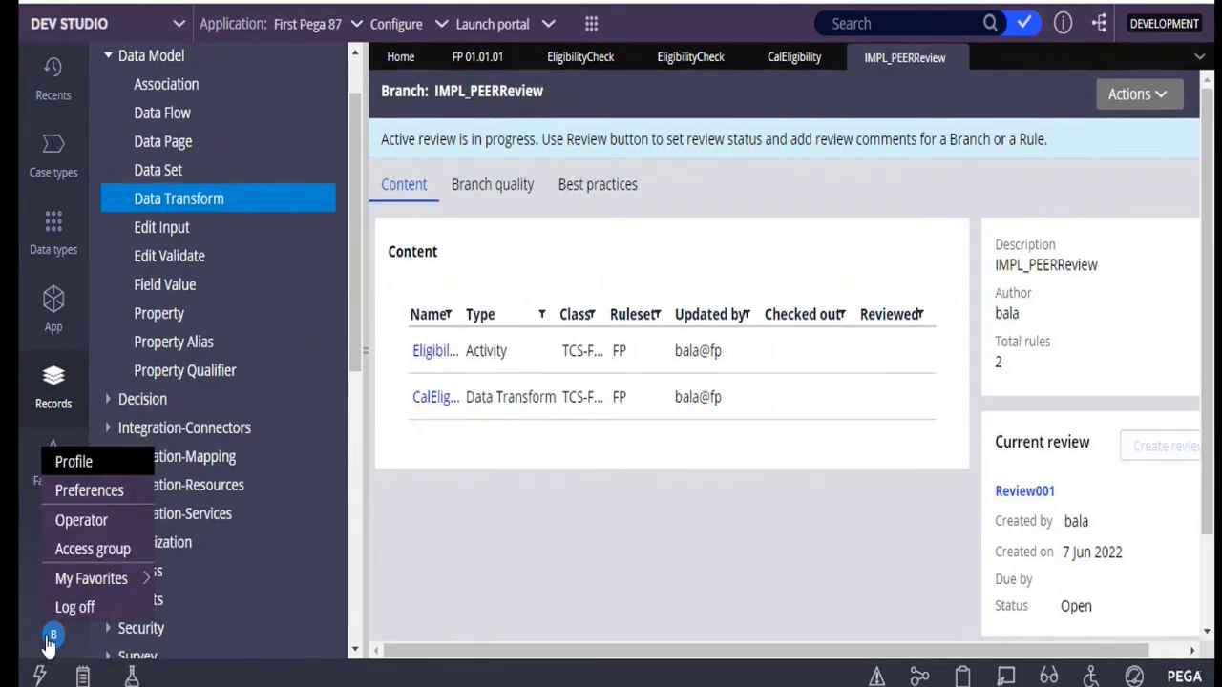
left_click(69, 611)
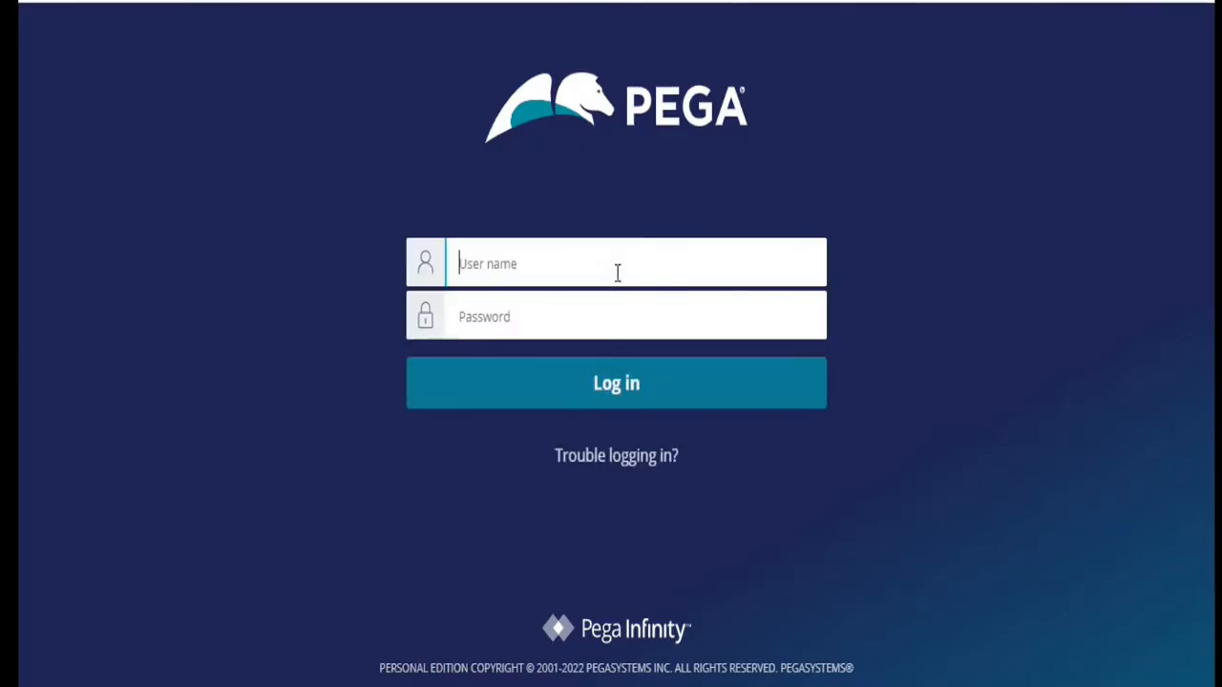
type("kumar@fp")
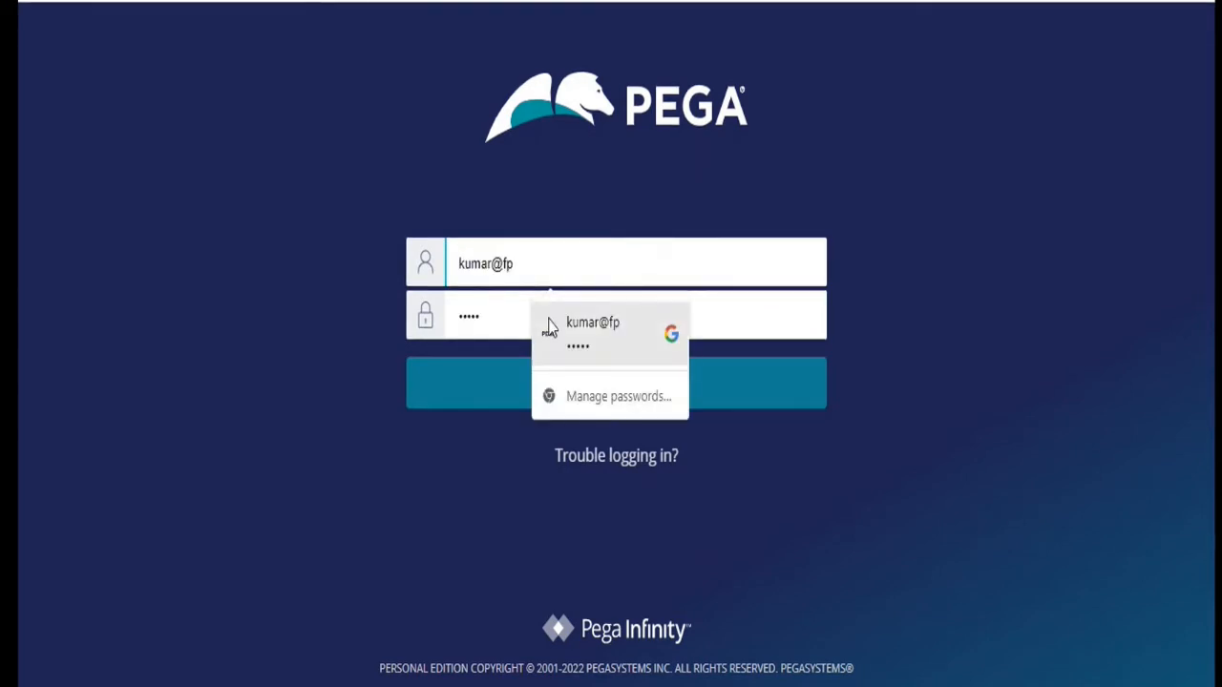
left_click(563, 339)
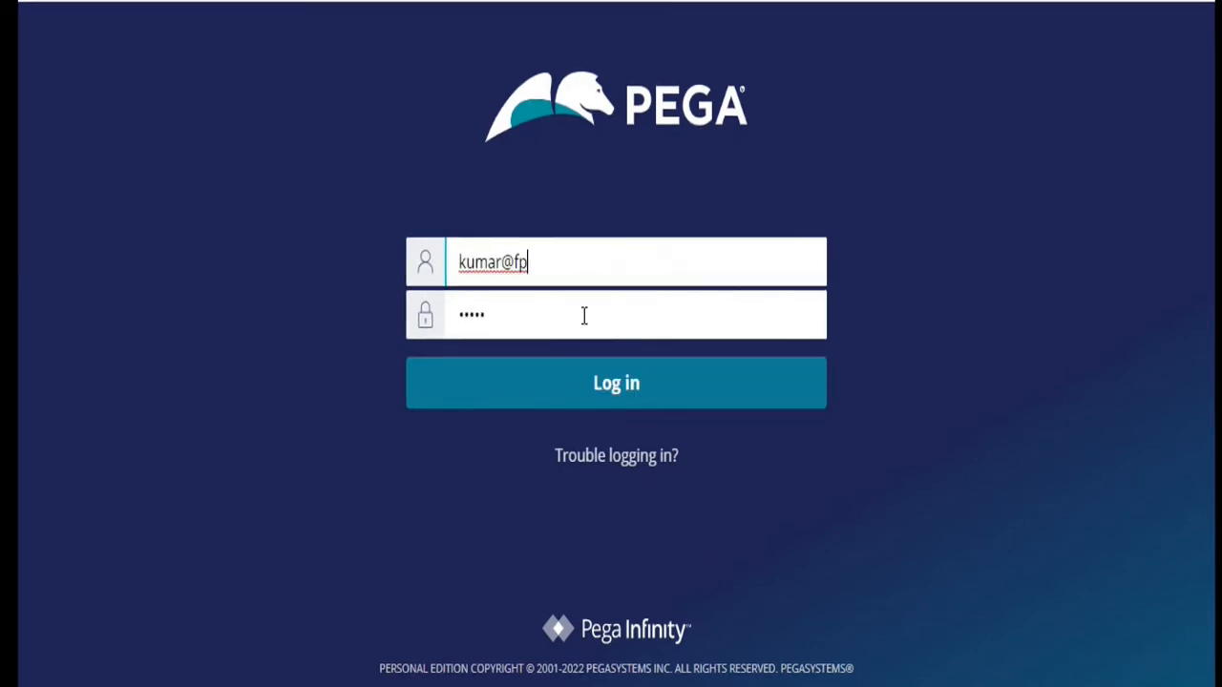
key("Return")
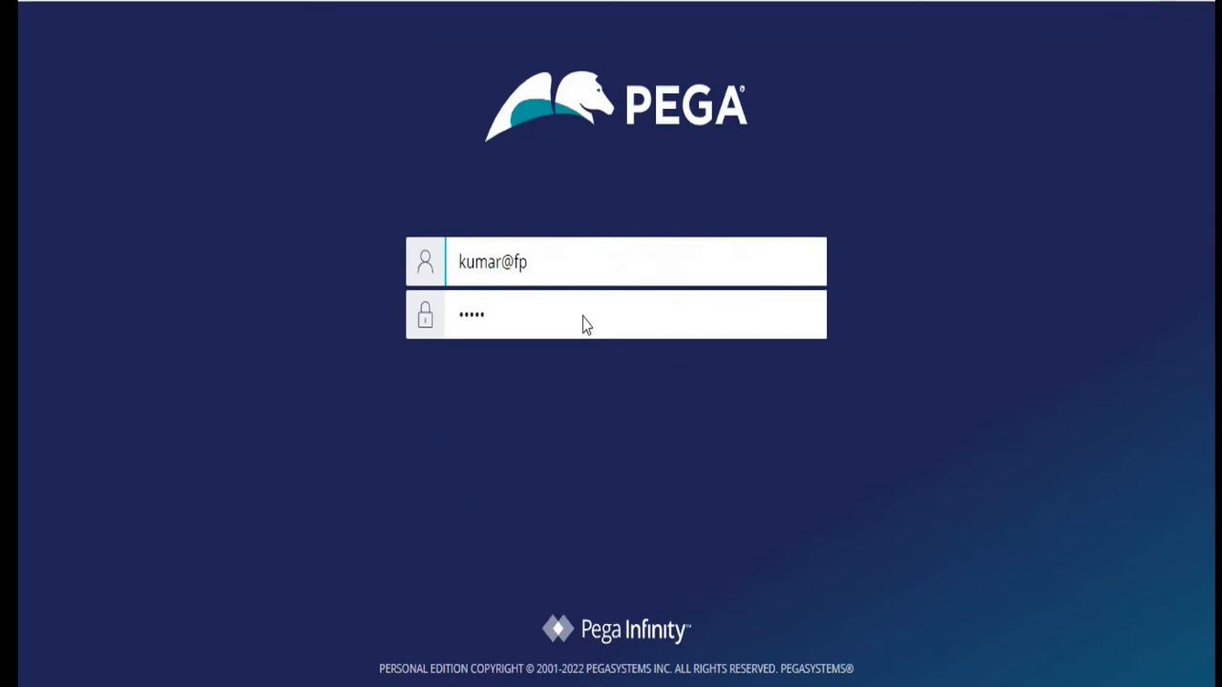
key("Return")
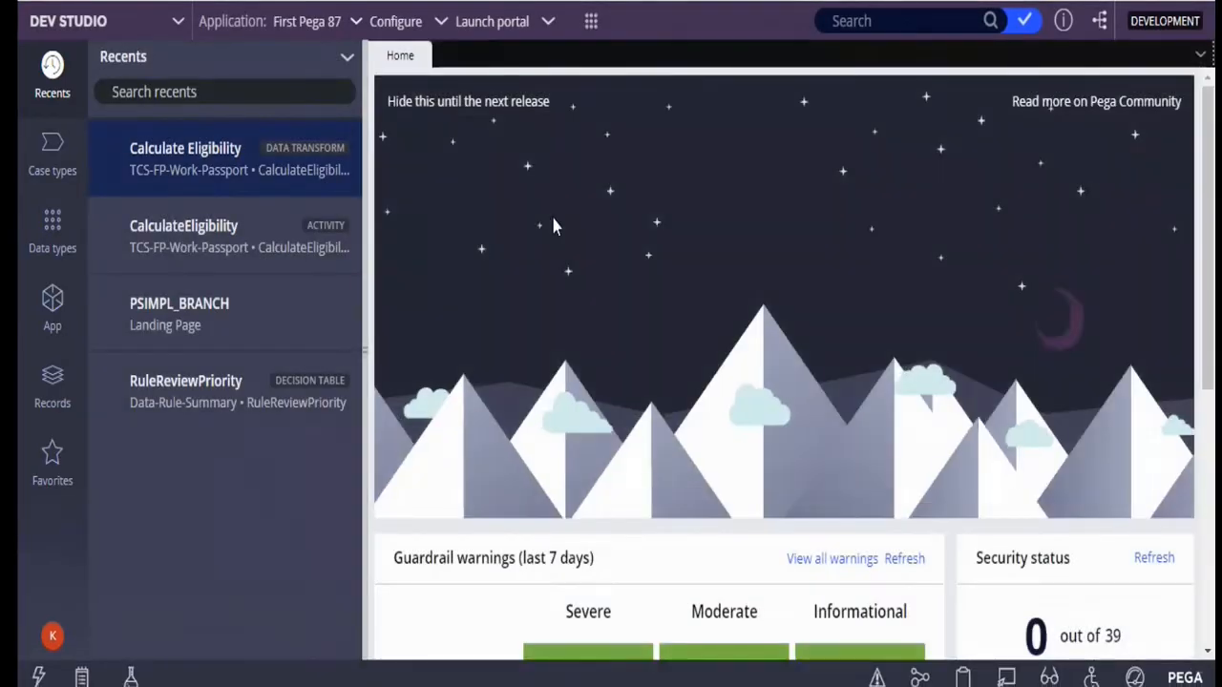
Open the IMPL_PEERReview branch from the reviewer's branch review tasks, and open its EligibilityCheck activity
scroll(565, 267, "down", 5)
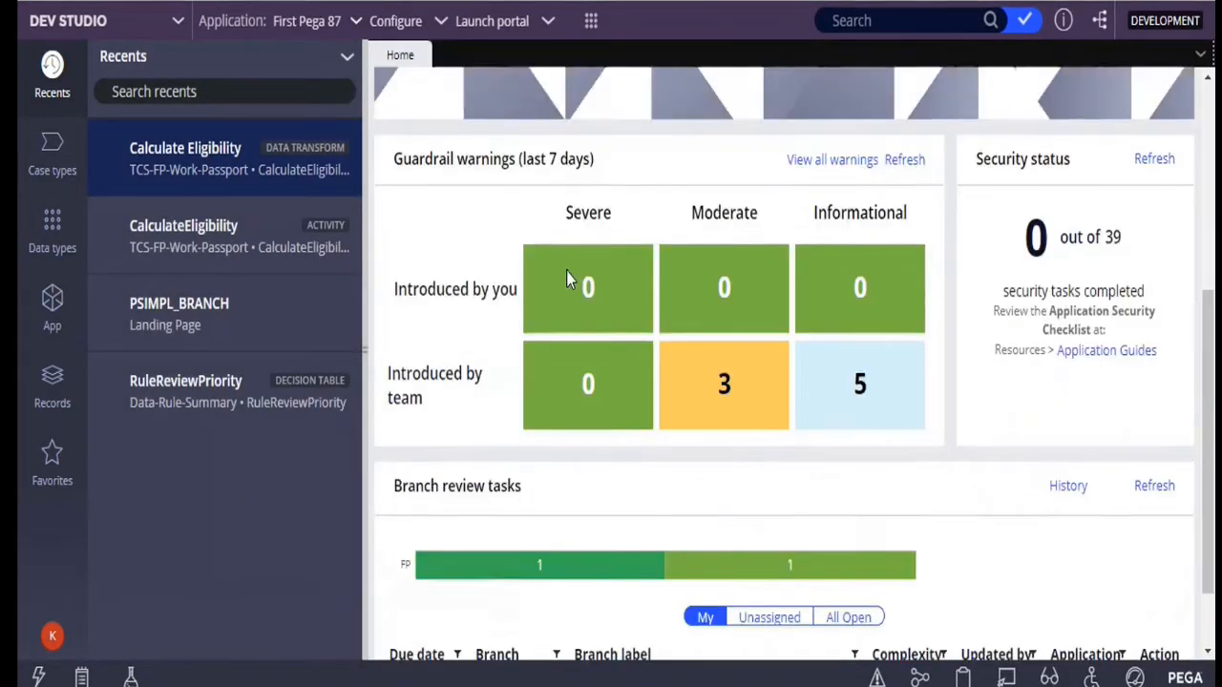
scroll(566, 272, "down", 1)
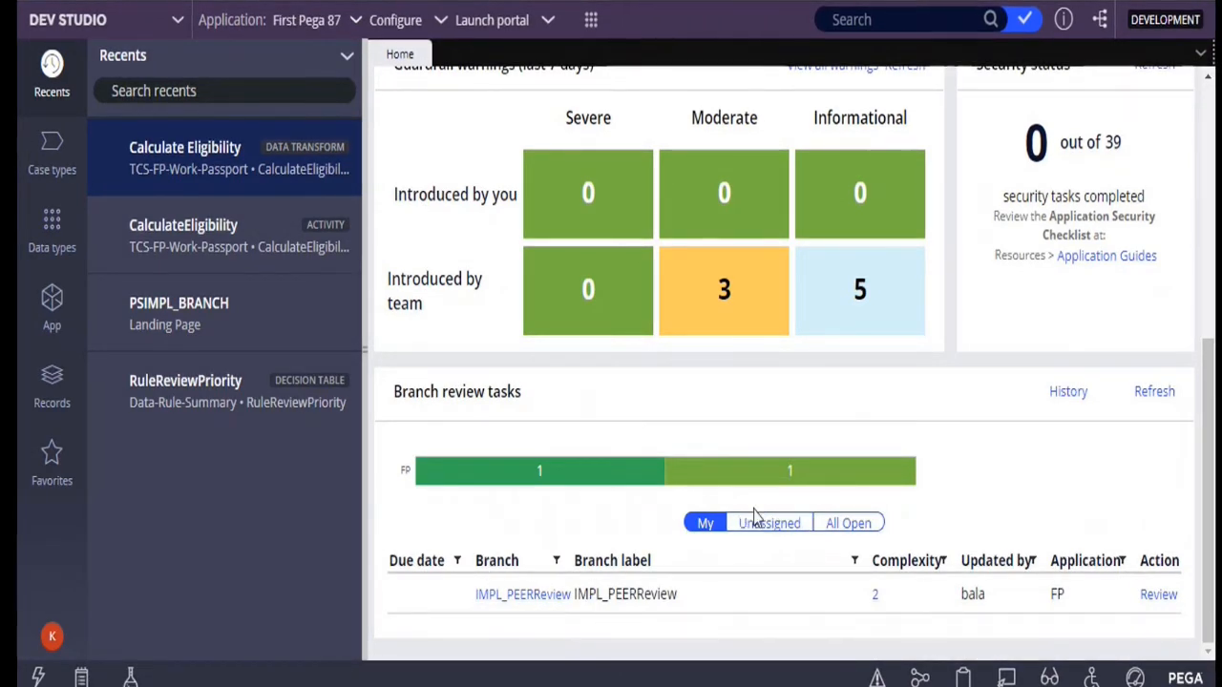
left_click(540, 598)
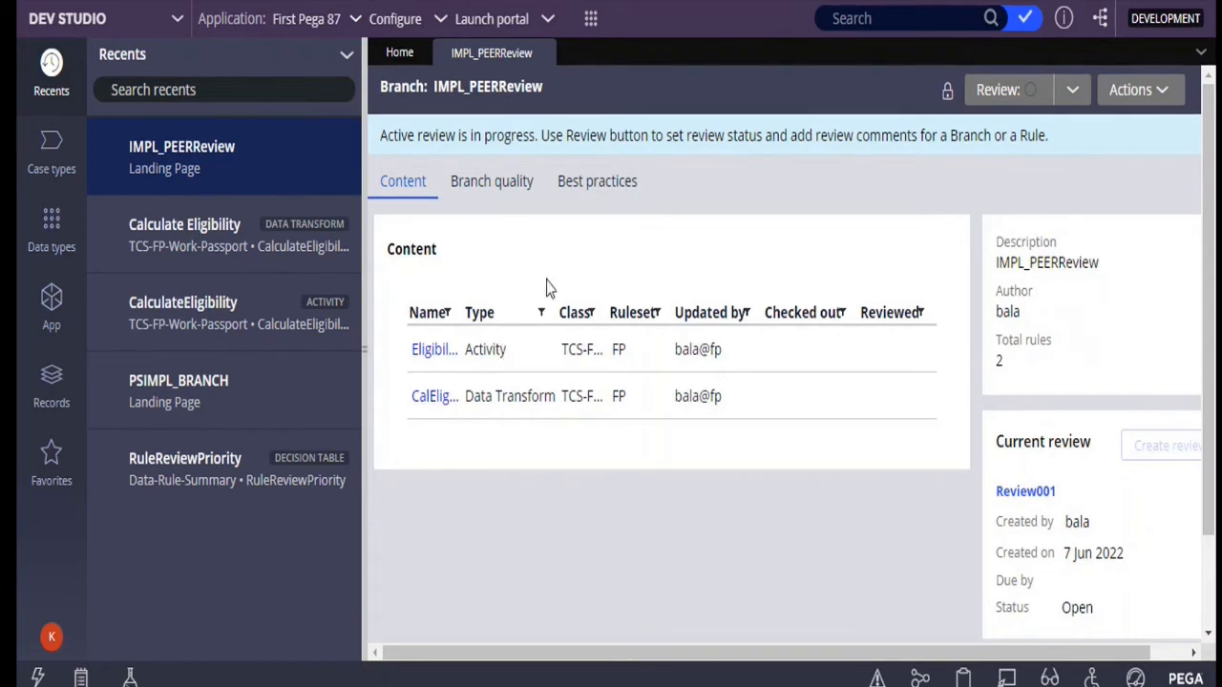
left_click(432, 352)
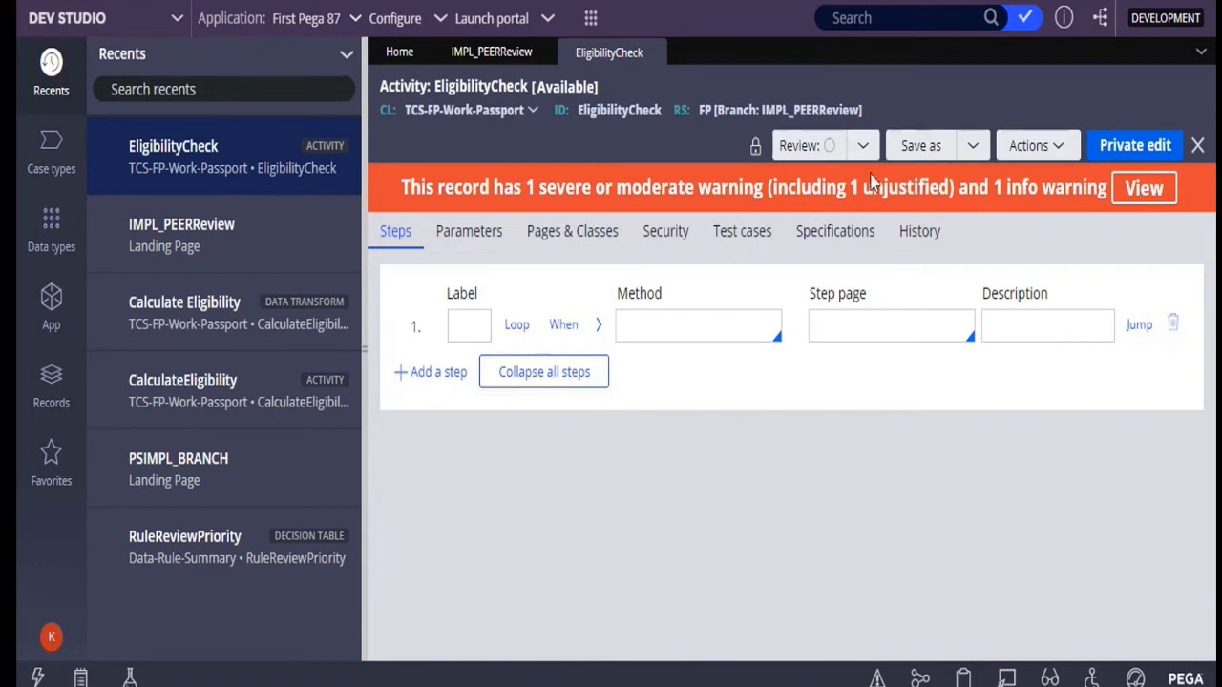
Open the peer review of the EligibilityCheck activity and set its review status to Ask
left_click(792, 150)
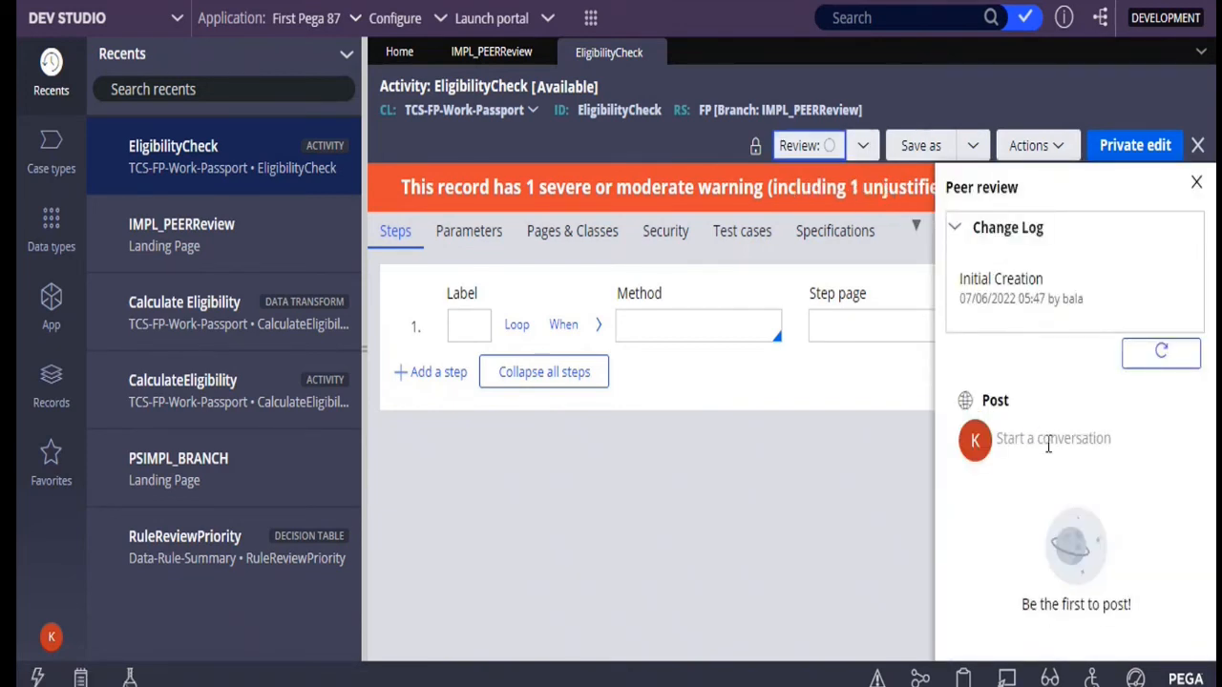
left_click(864, 150)
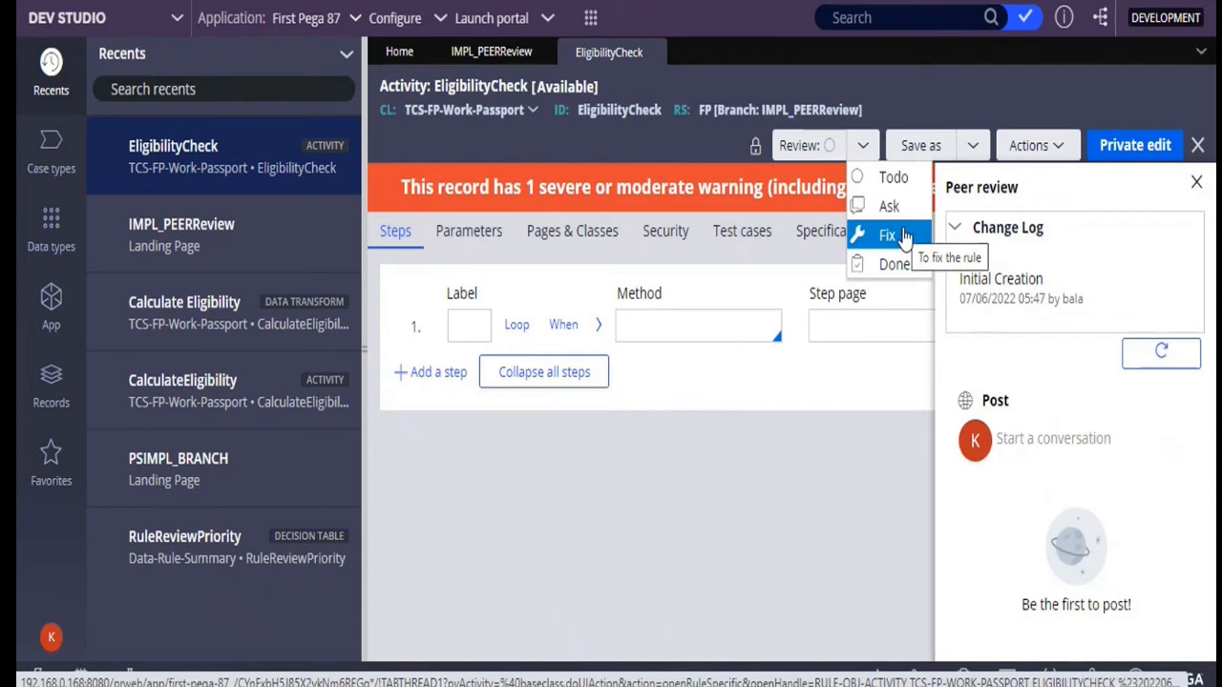
left_click(892, 178)
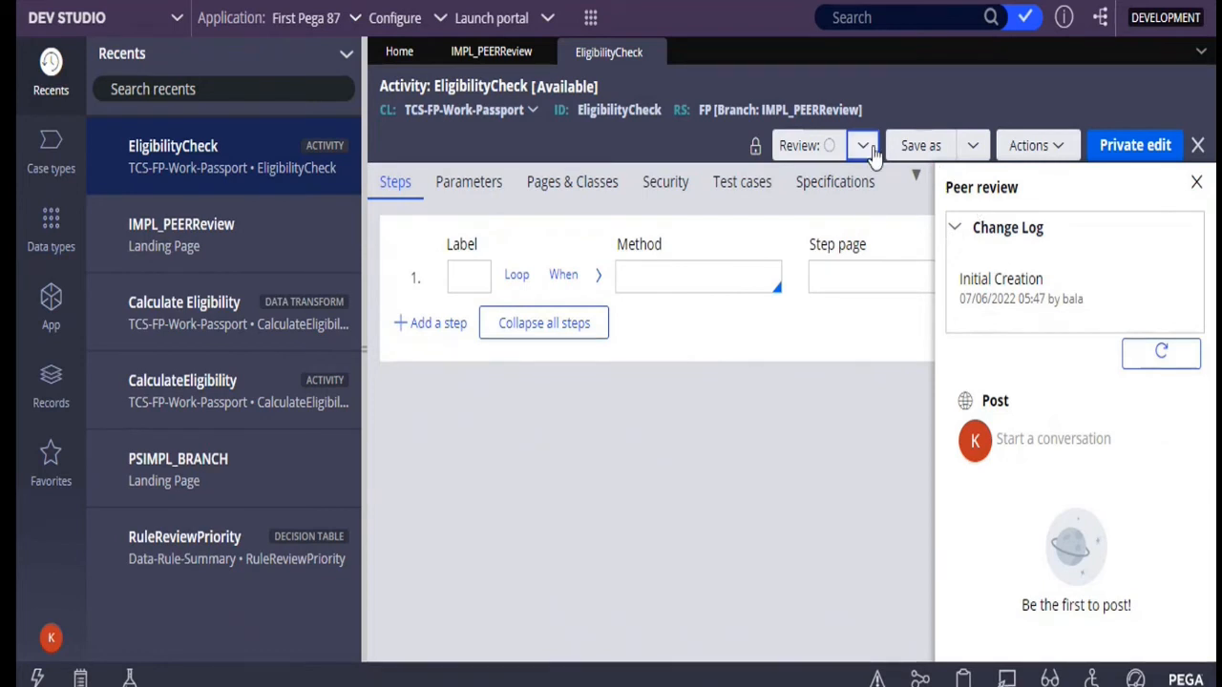
left_click(863, 149)
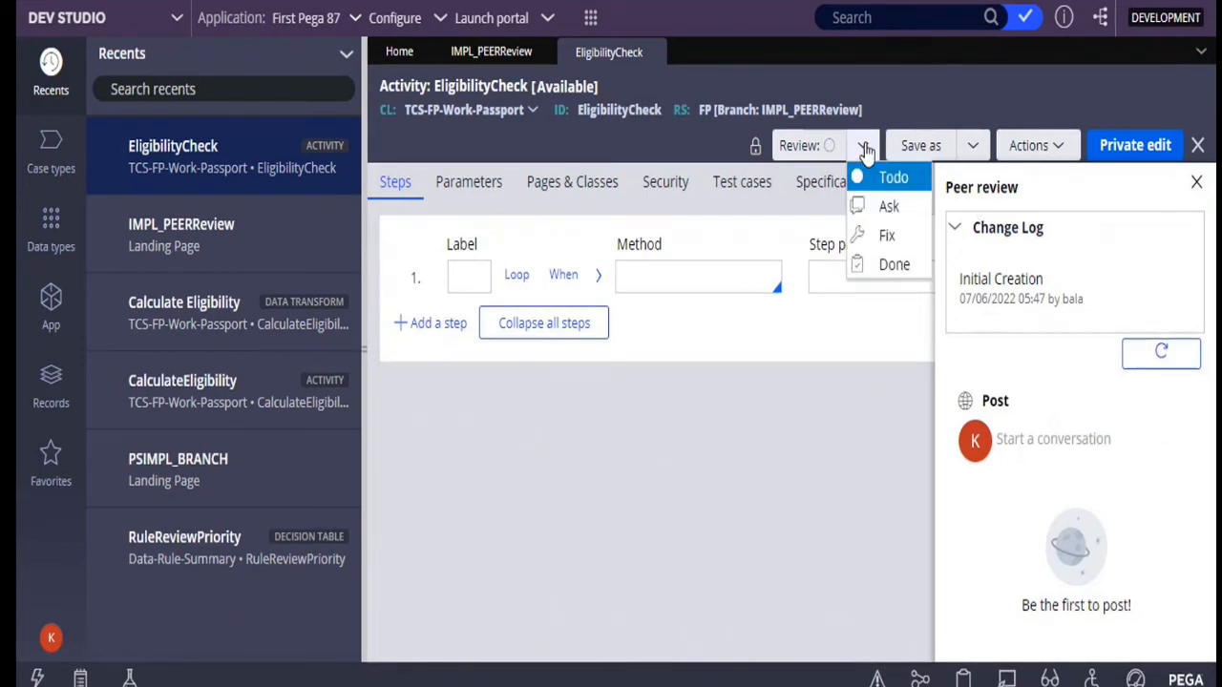
left_click(887, 210)
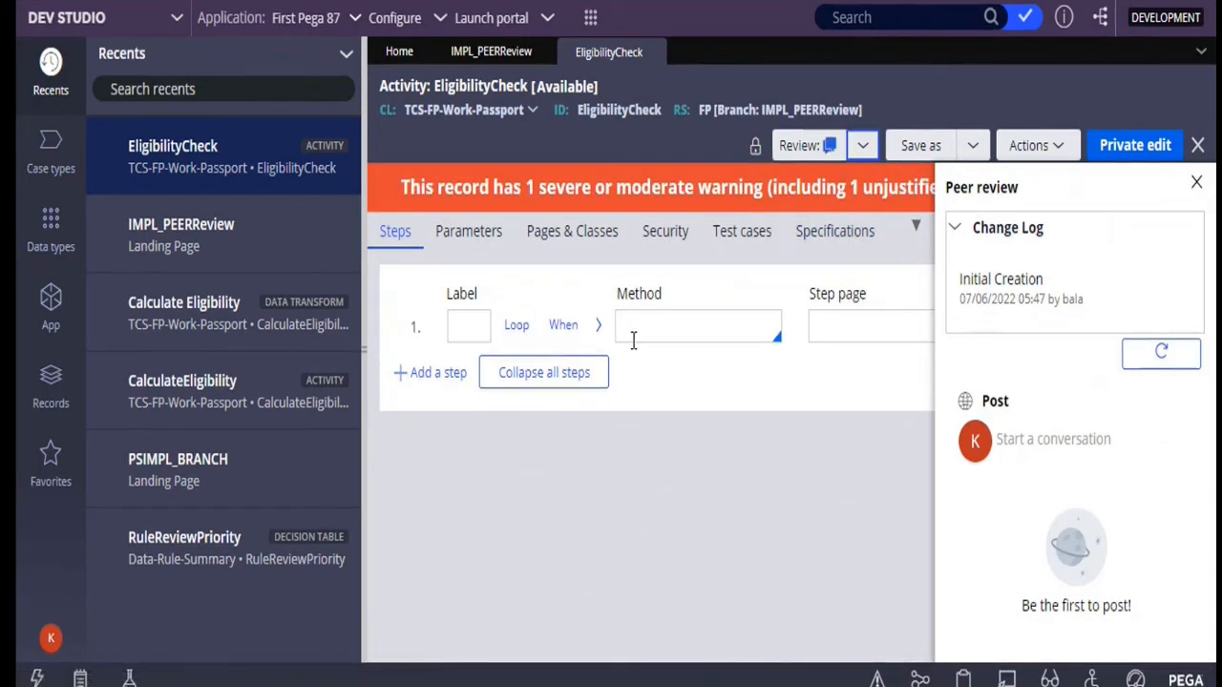
Post the review comment "Why these steps are blank?" on the EligibilityCheck activity
left_click(721, 333)
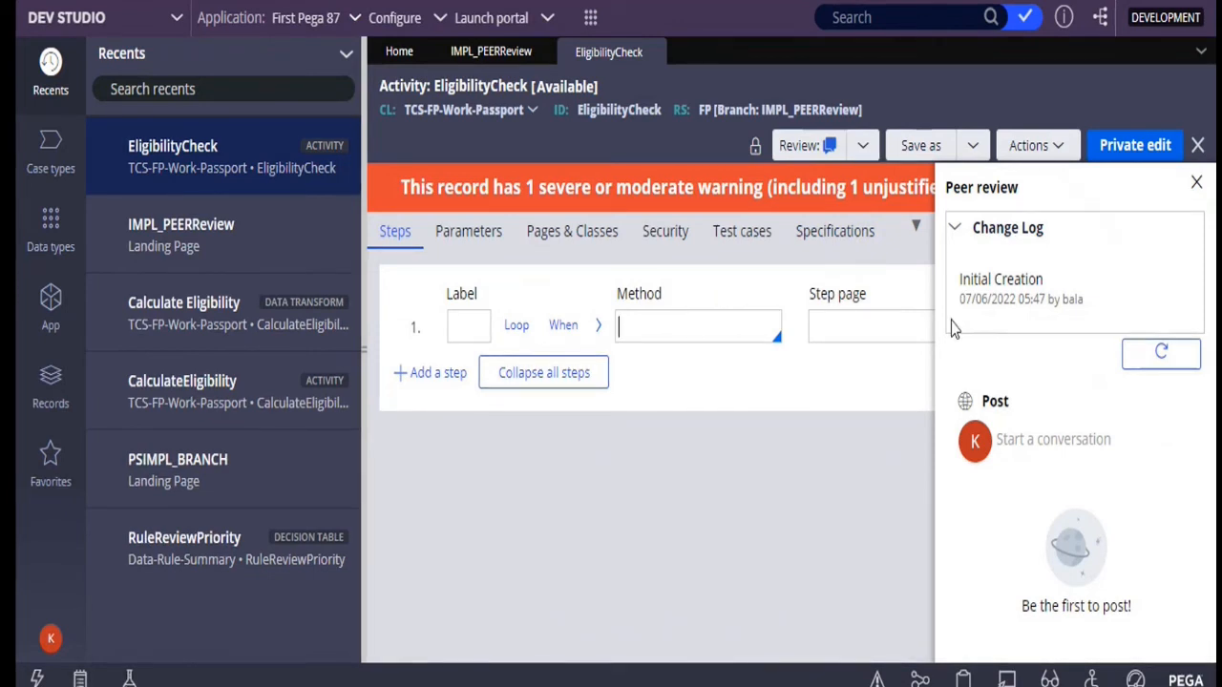
left_click(1011, 453)
type("w")
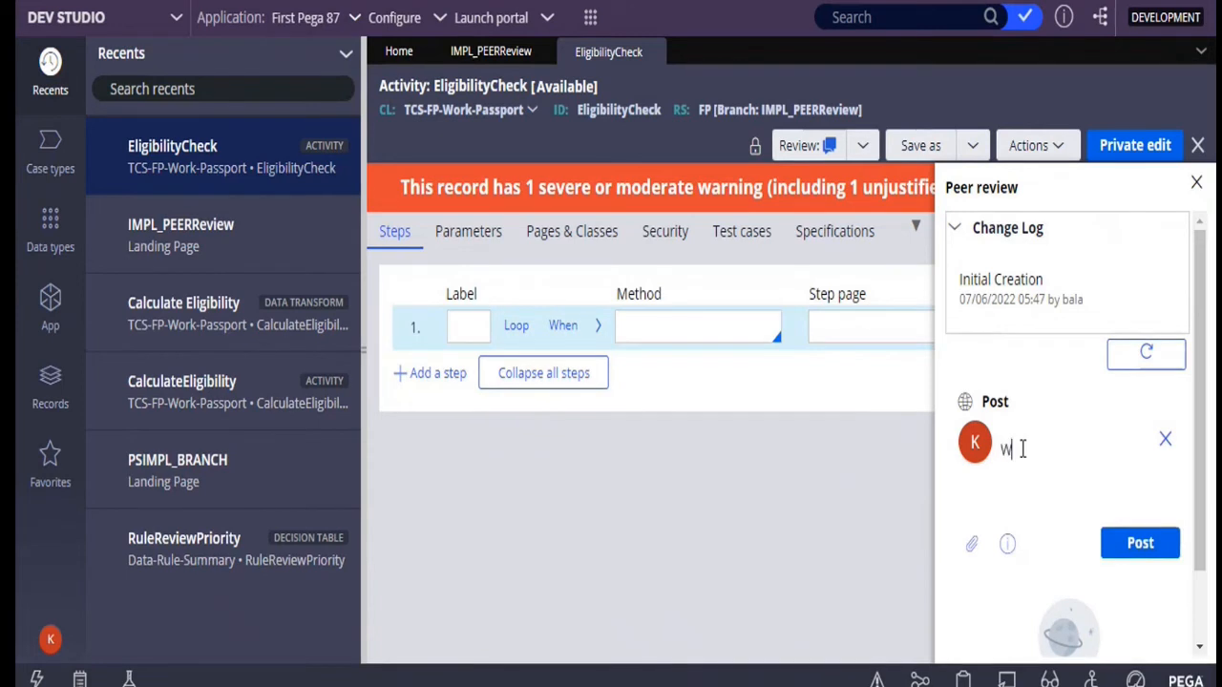
type("hys")
key("BackSpace")
type("t")
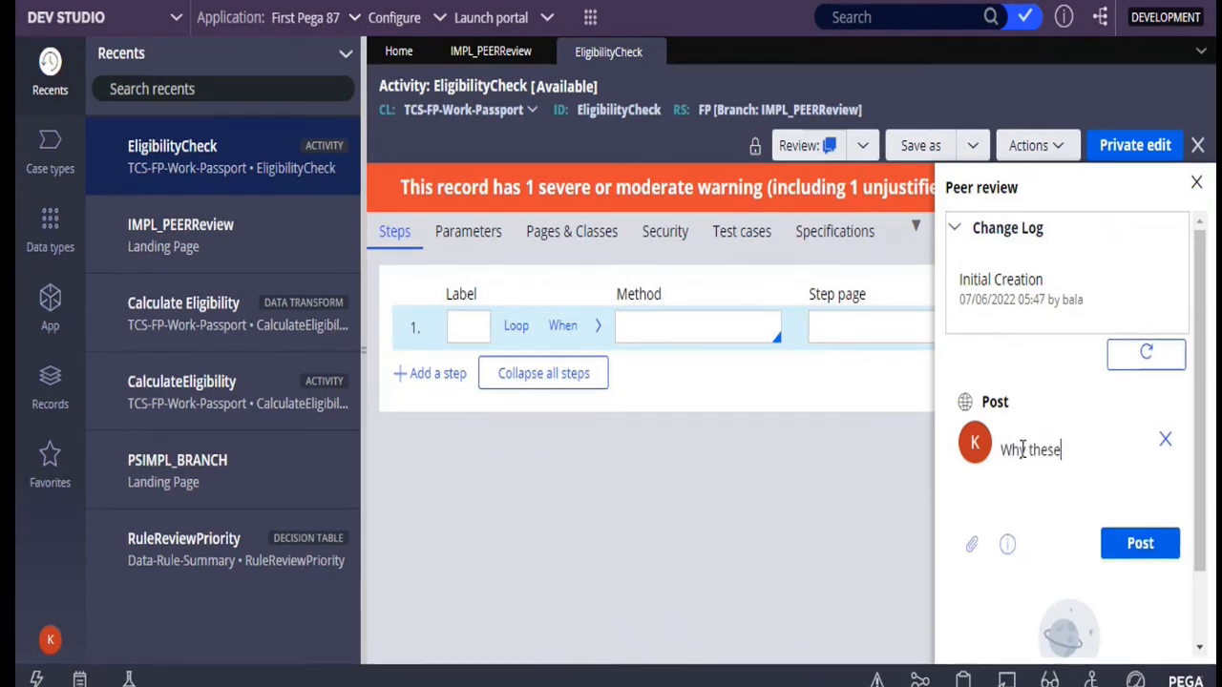
type("hese s")
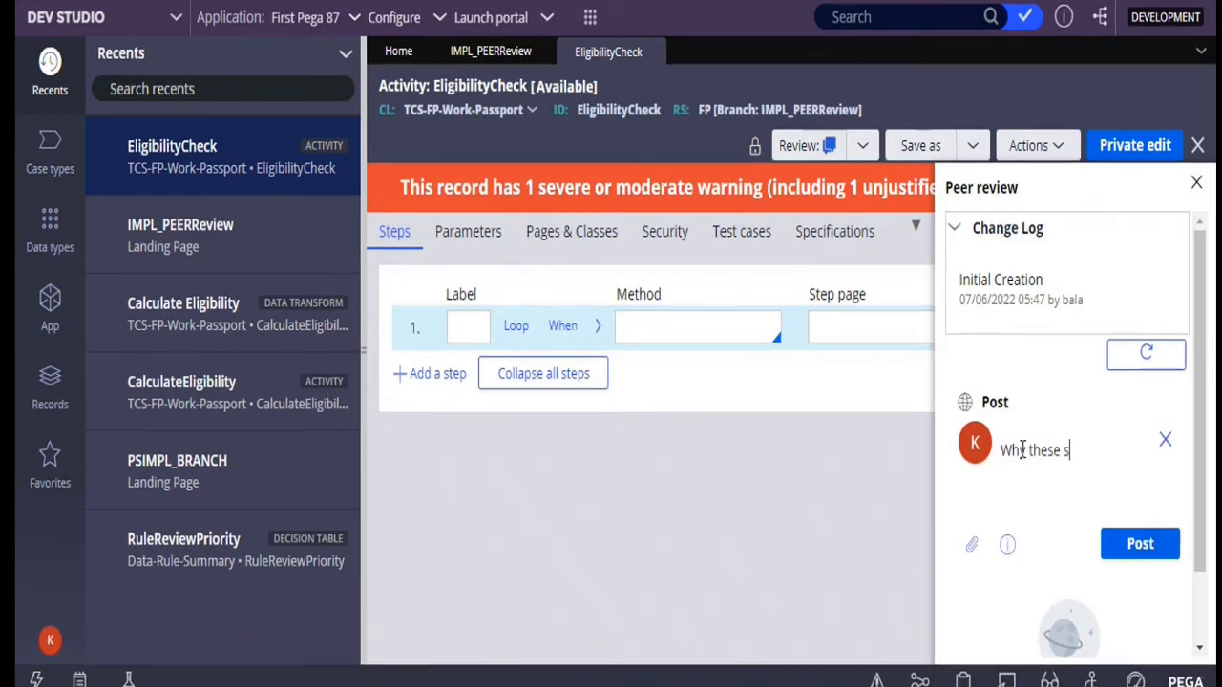
type("teps are comments")
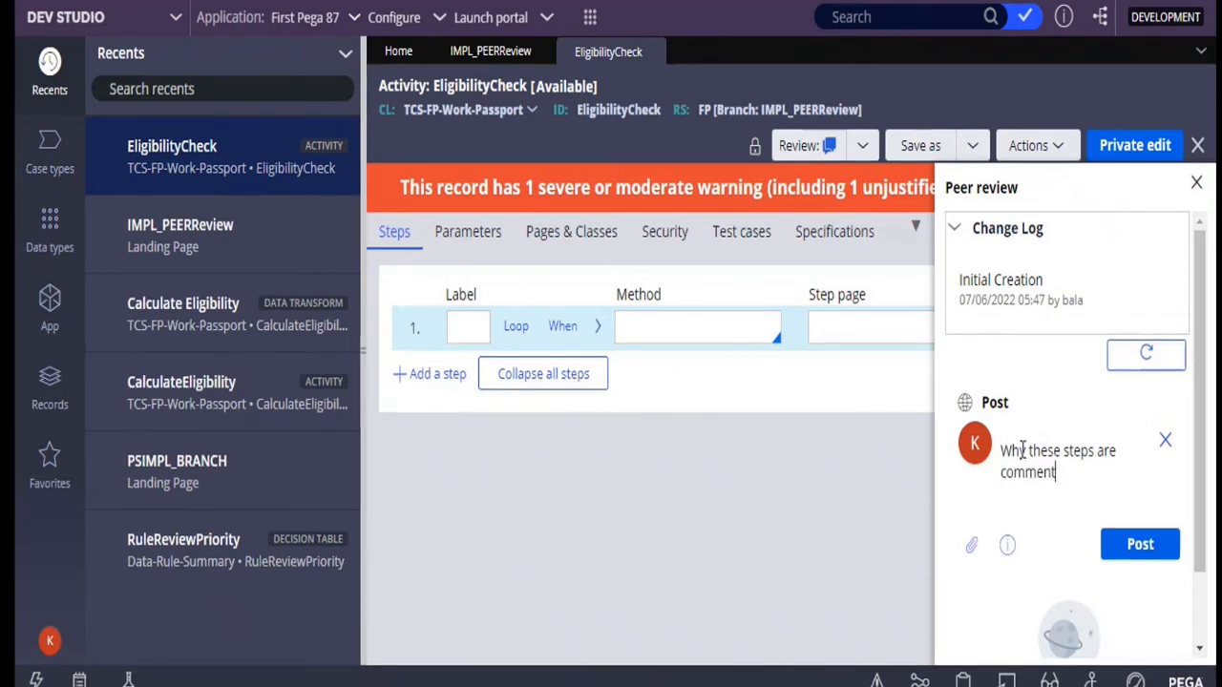
key("BackSpace")
key("BackSpace")
key("BackSpace")
key("BackSpace")
key("BackSpace")
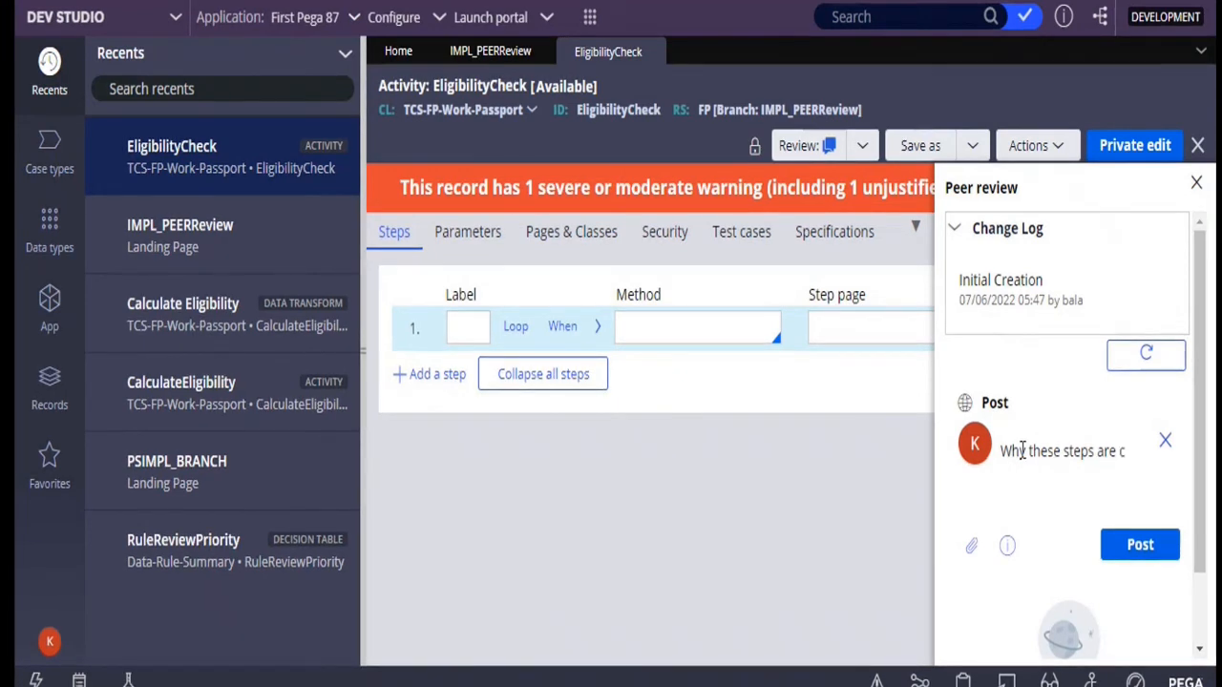
type("blank?")
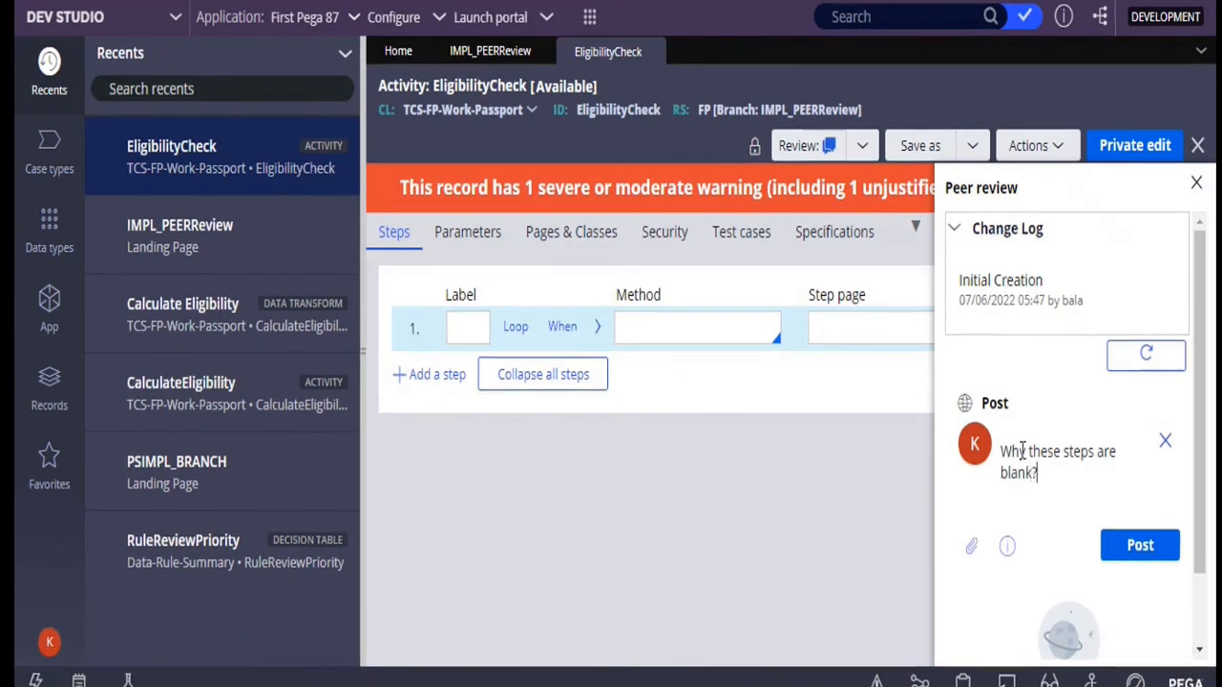
left_click(1141, 547)
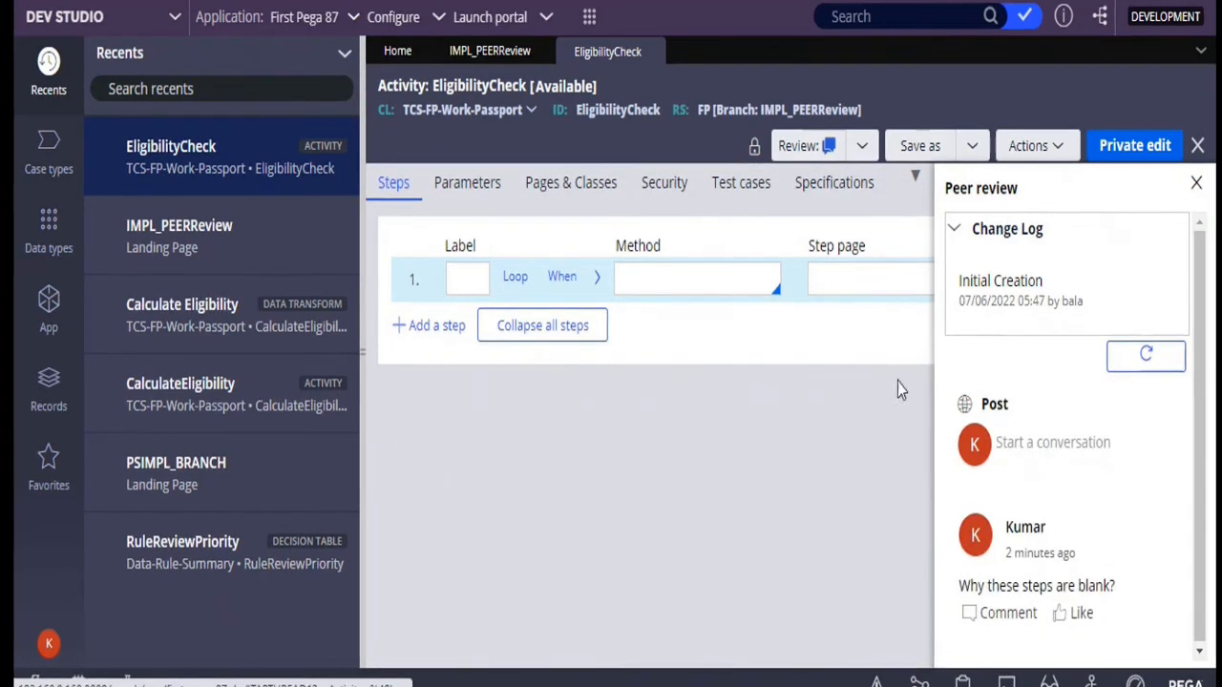
Change the review status of the EligibilityCheck activity to Fix and start an empty conversation entry
left_click(728, 274)
left_click(865, 149)
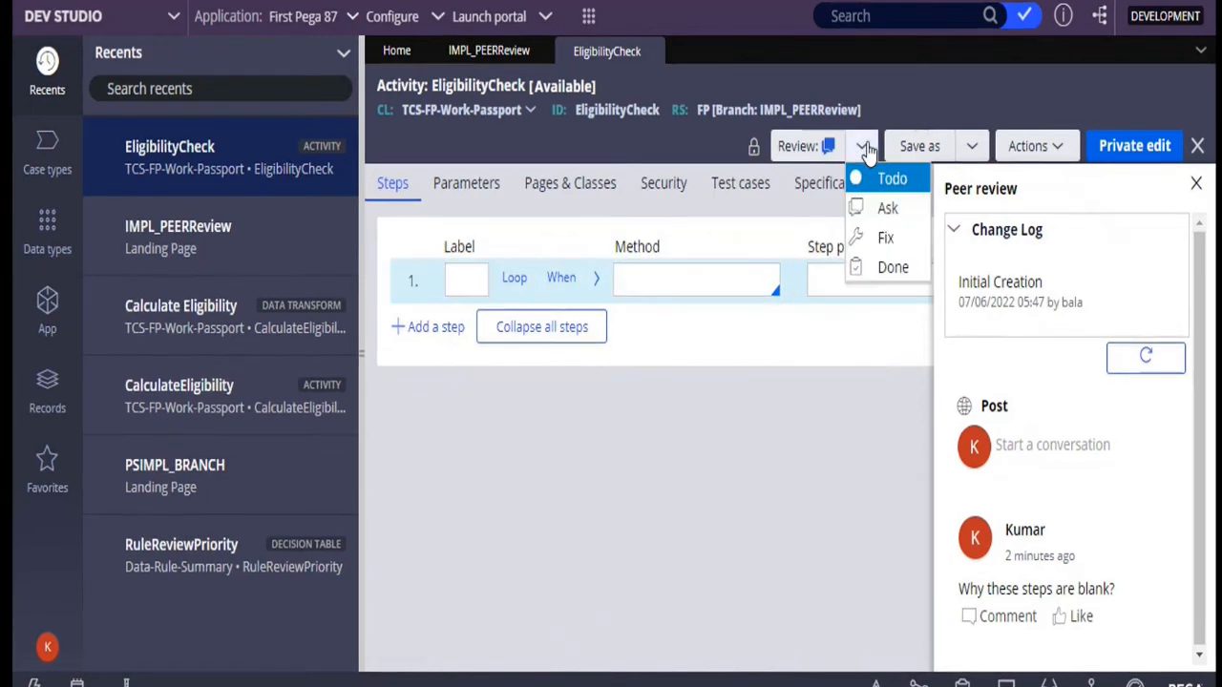
left_click(880, 241)
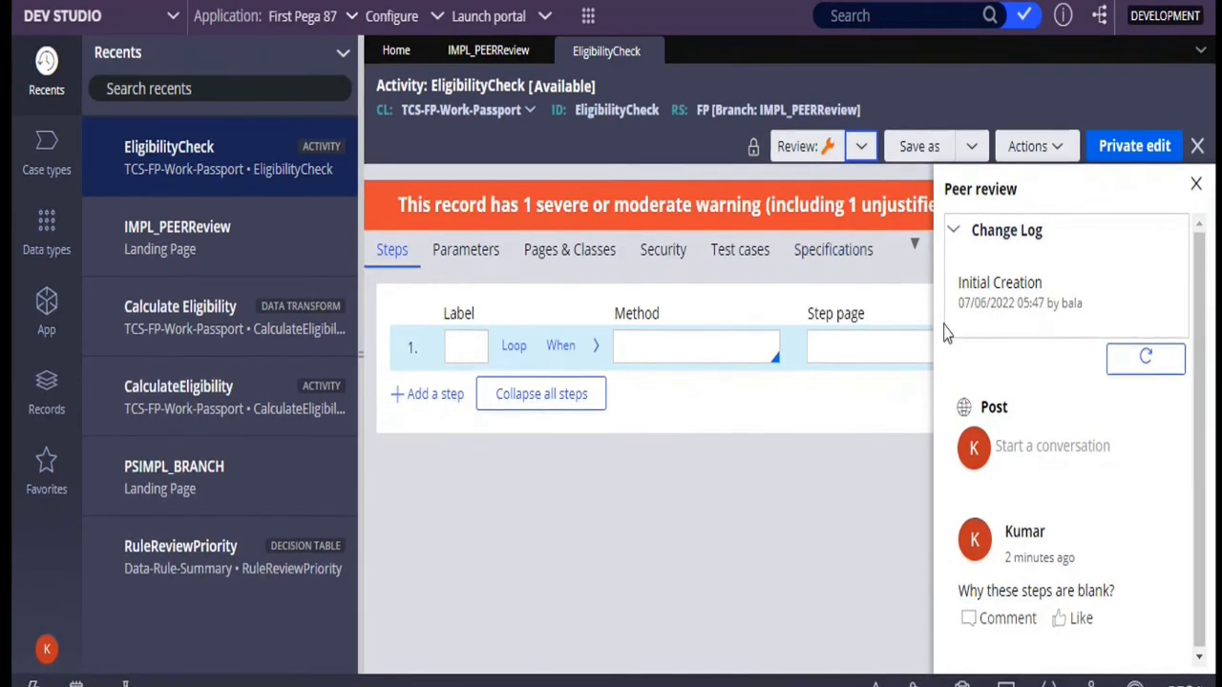
left_click(1044, 447)
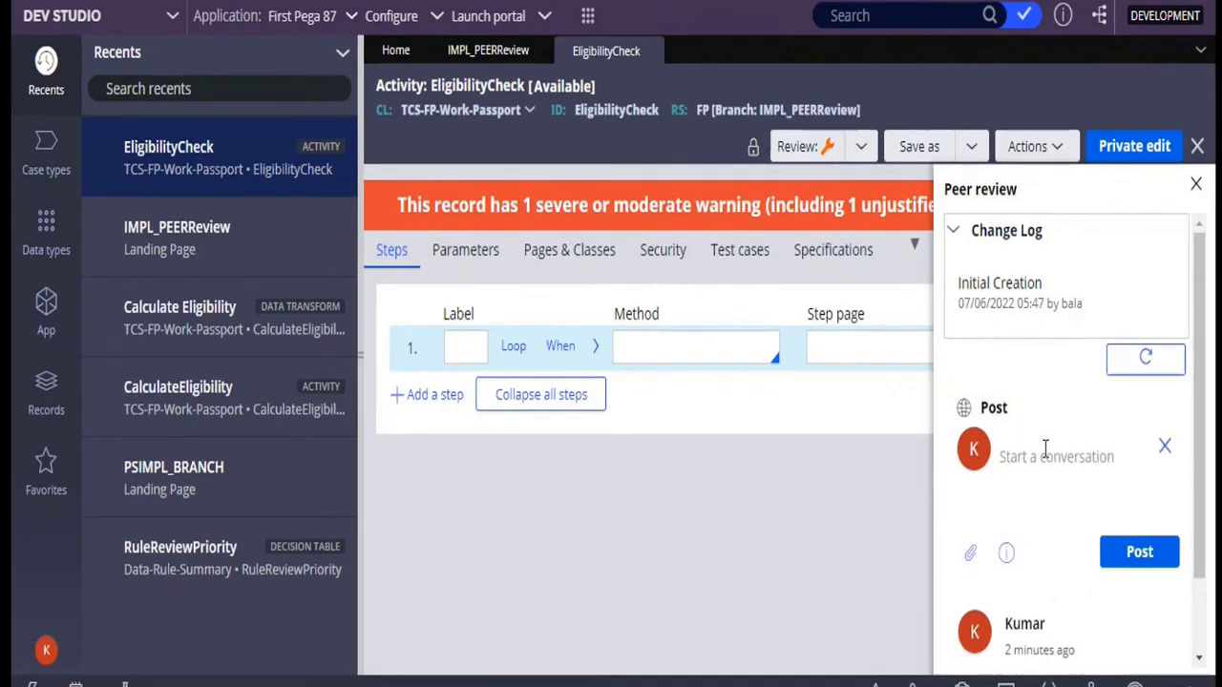
left_click(861, 151)
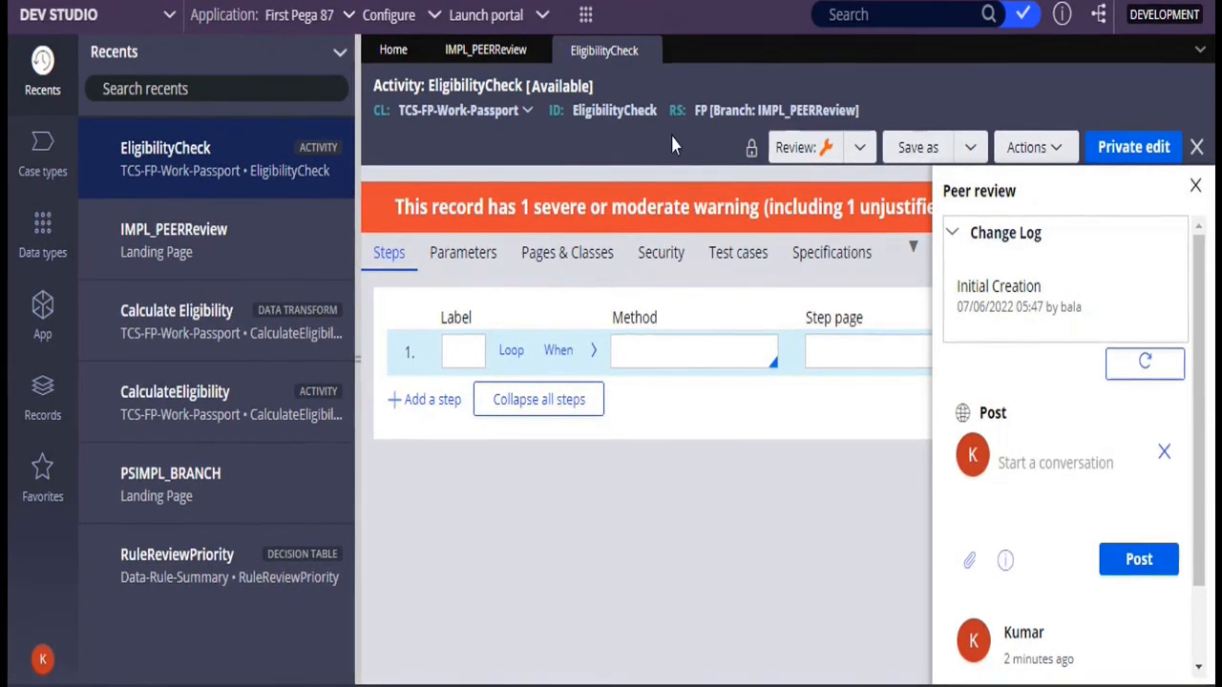
Open the Cal Eligibility data transform from the IMPL_PEERReview branch and set its review status to Ask
left_click(467, 55)
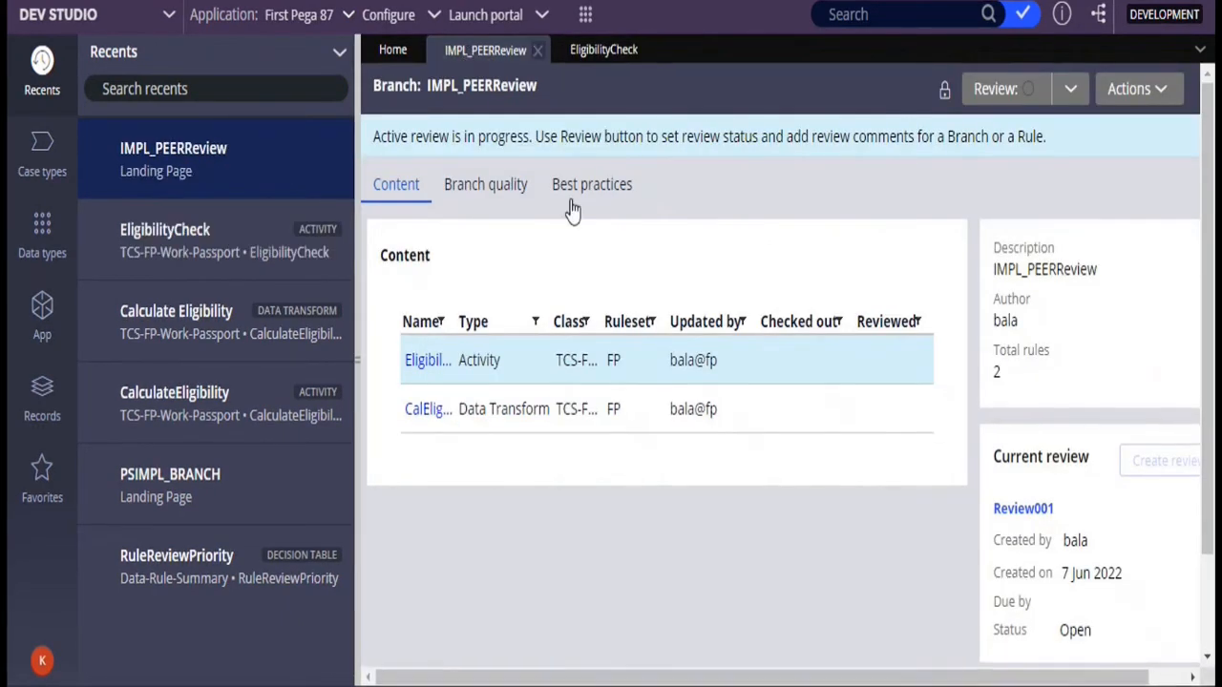
left_click(422, 410)
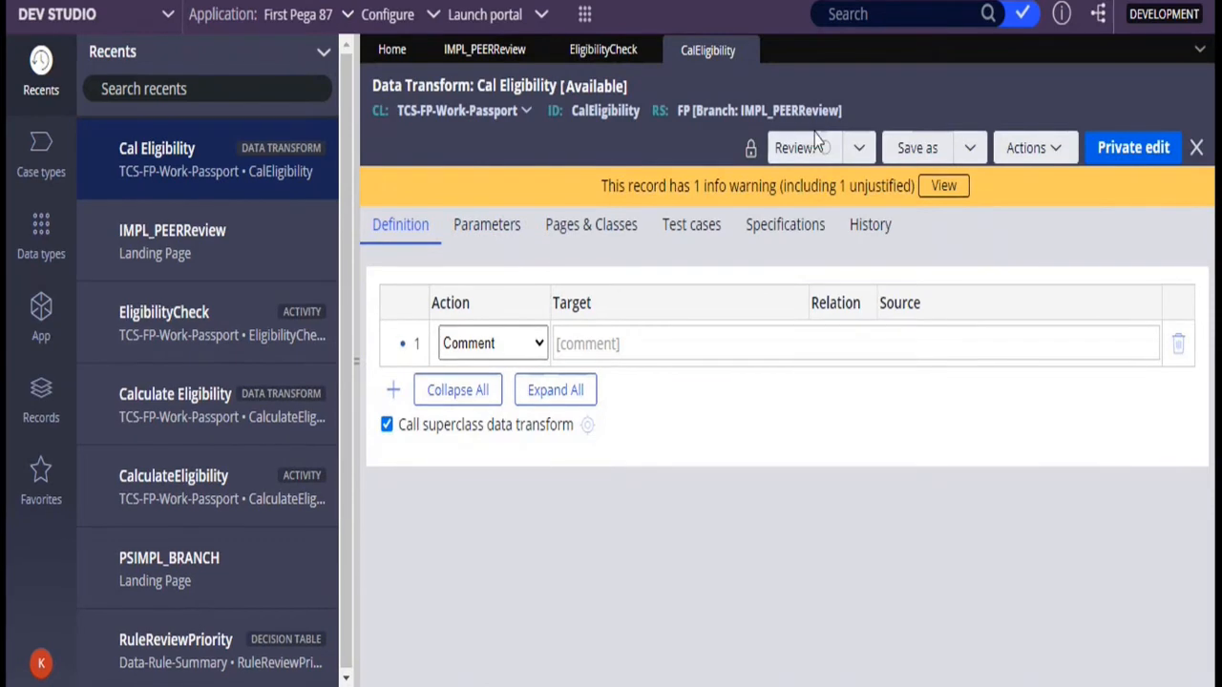
left_click(860, 150)
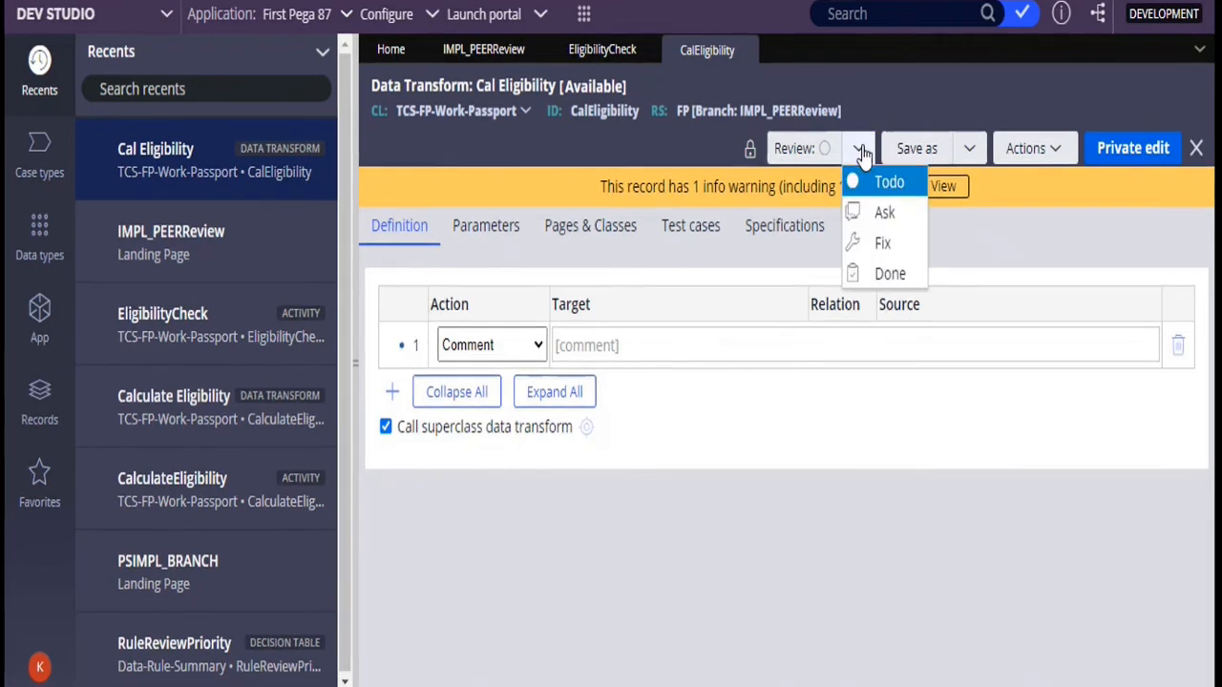
left_click(884, 214)
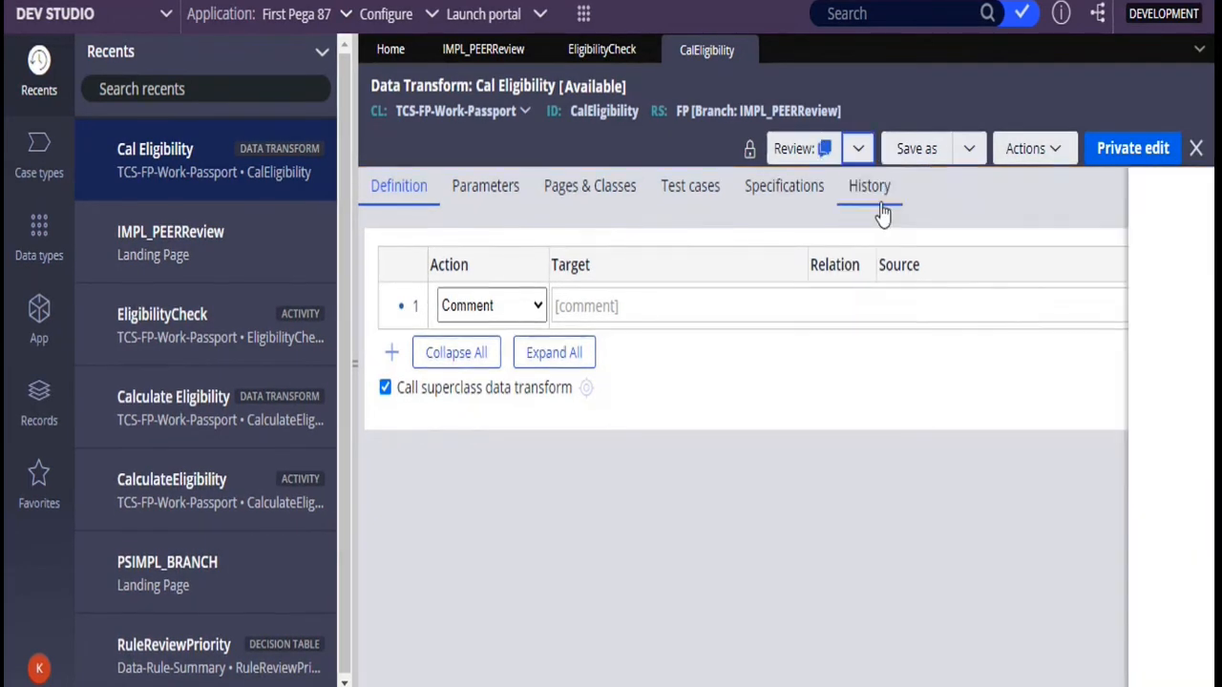
Post the review comment "Why these steps are blank?" on the Cal Eligibility data transform and close the peer review
left_click(1008, 465)
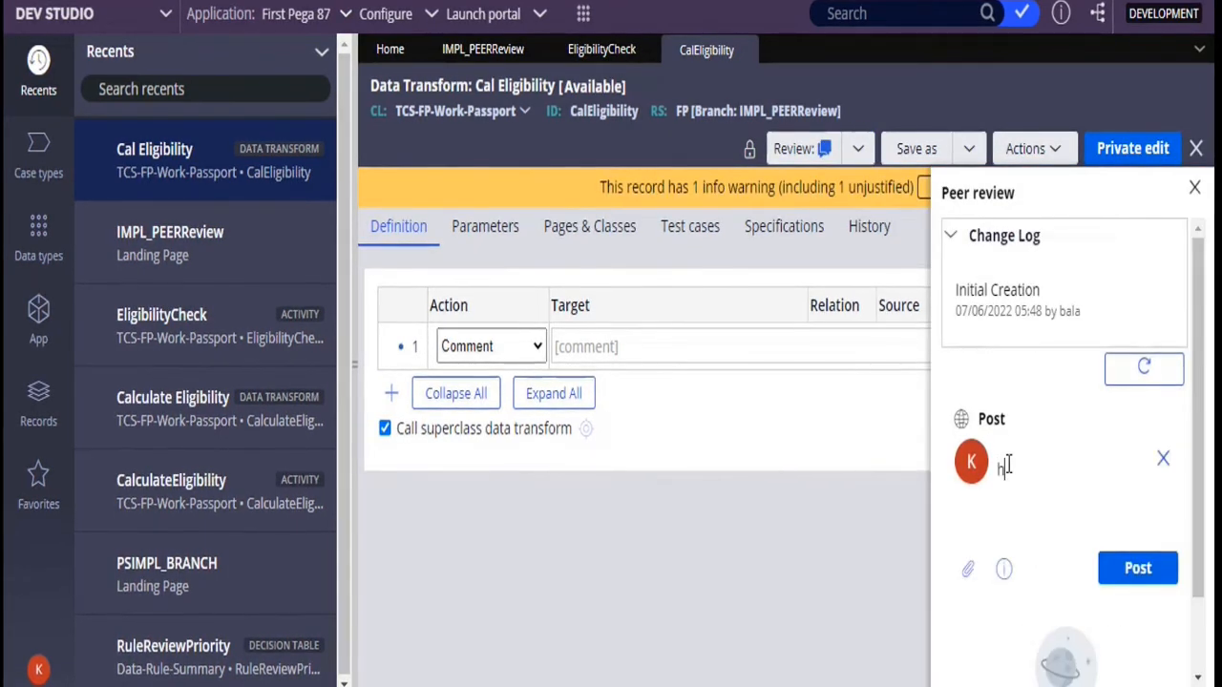
type("Why rhws")
key("BackSpace")
key("BackSpace")
key("BackSpace")
key("BackSpace")
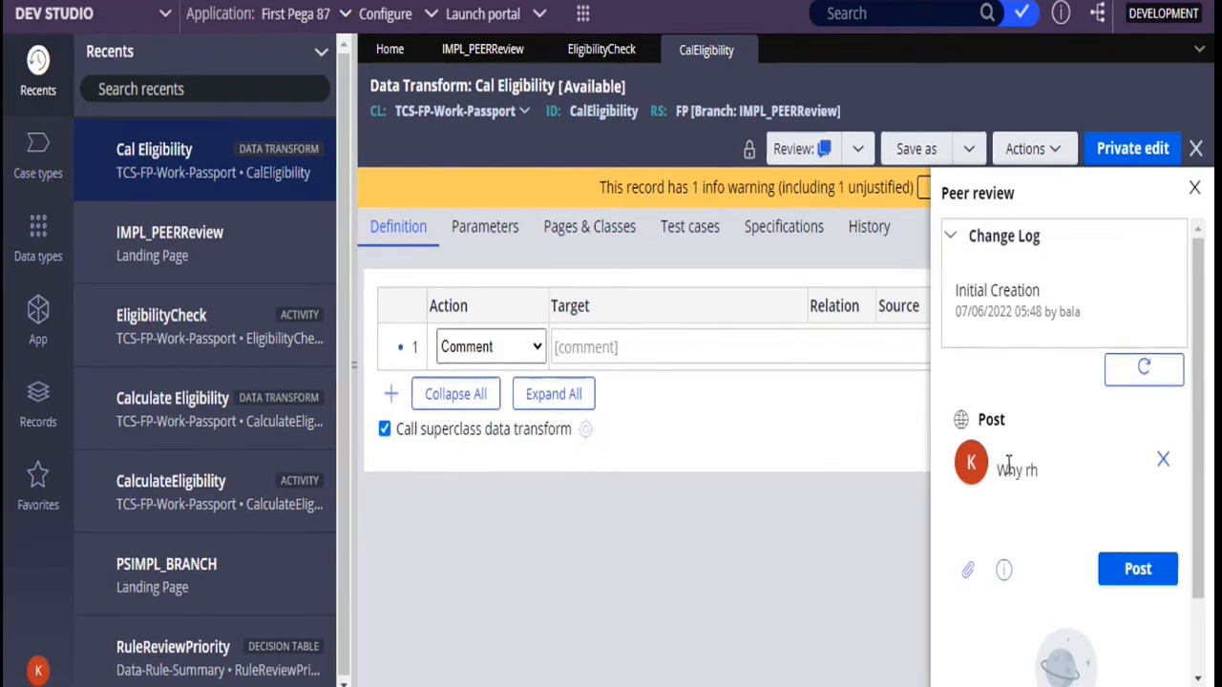
type("these s")
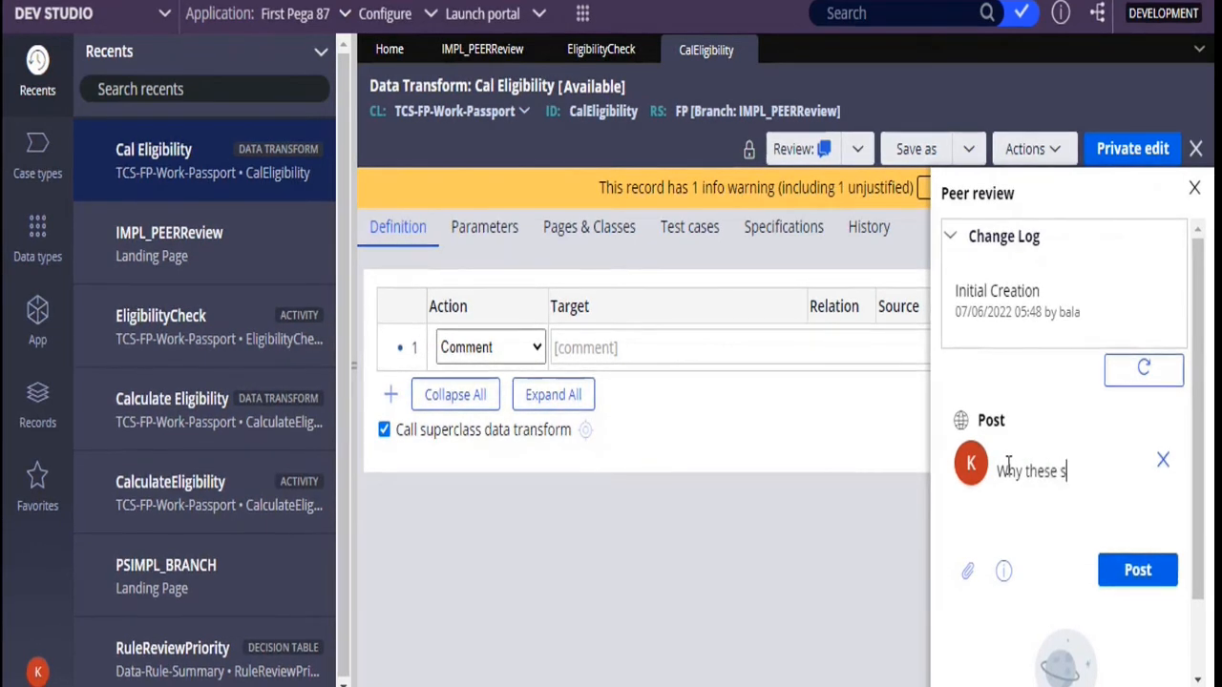
type("teps are b")
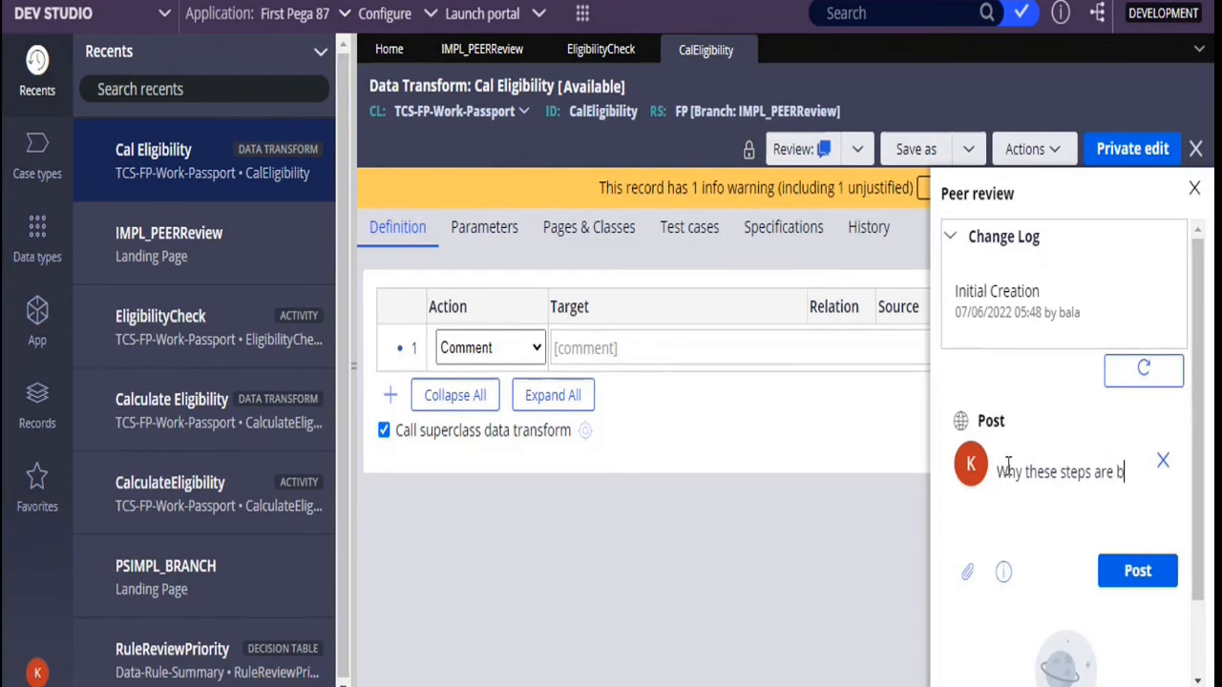
type("lank?")
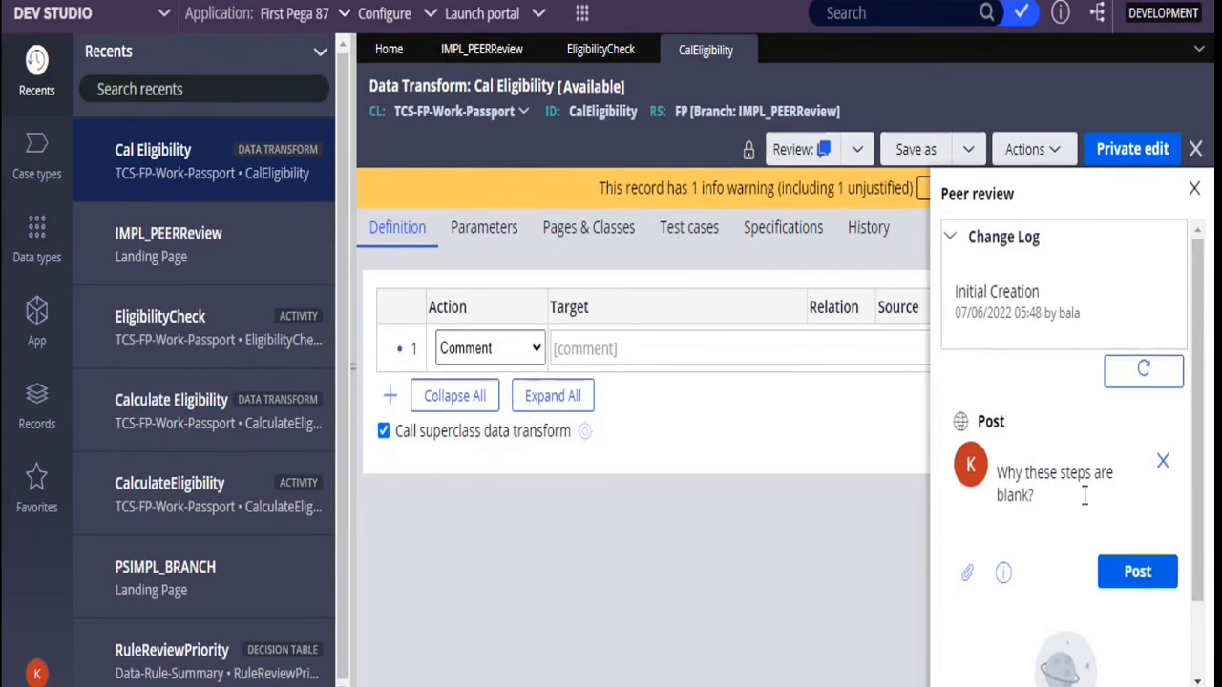
left_click(1138, 571)
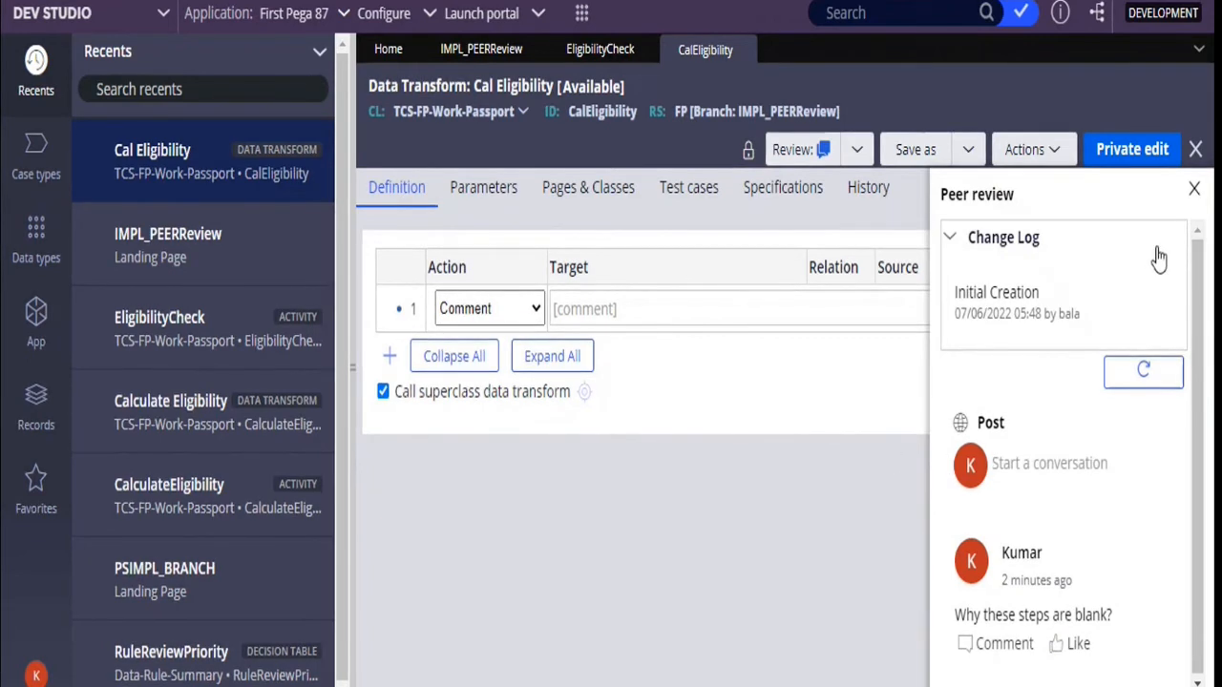
left_click(1196, 193)
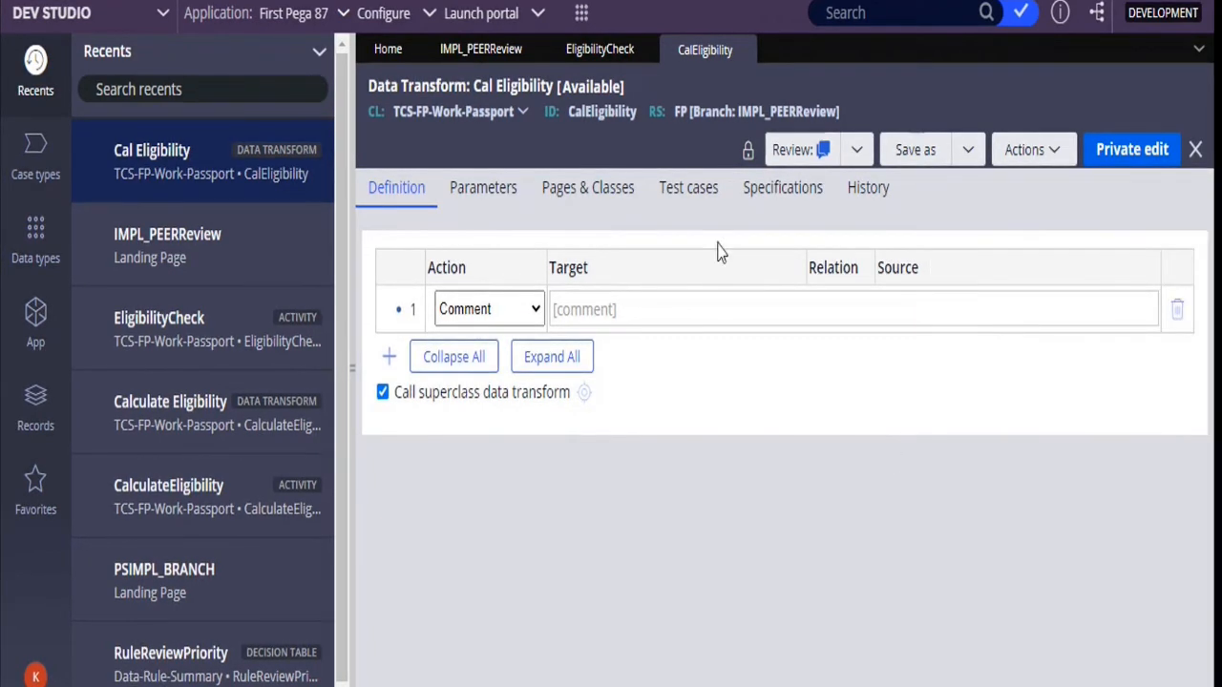
Expand the IMPL_PEERReview branch under the FP application in the app explorer to view its rules
left_click(48, 336)
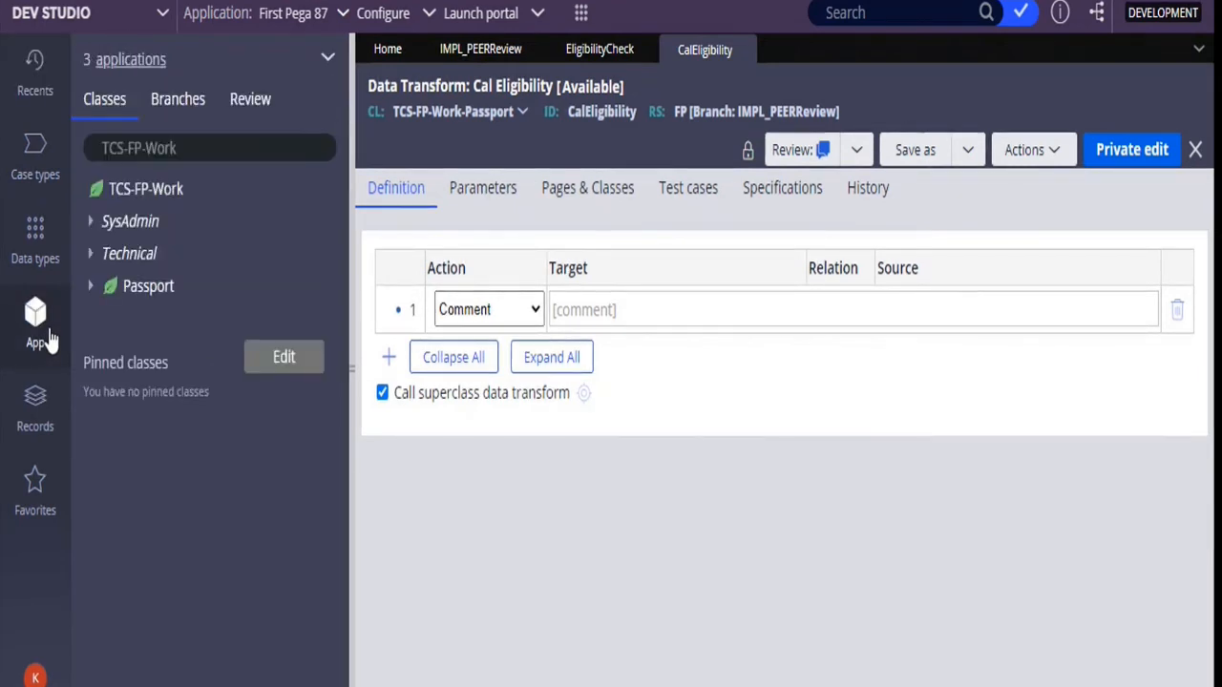
left_click(202, 116)
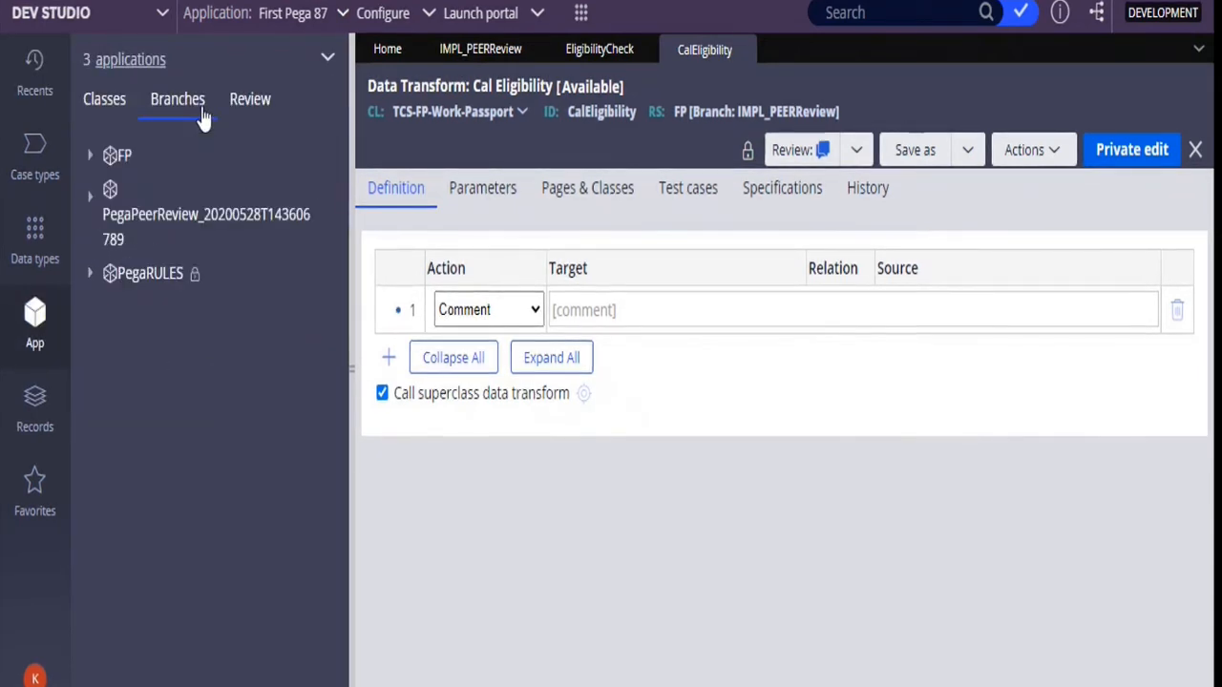
left_click(91, 158)
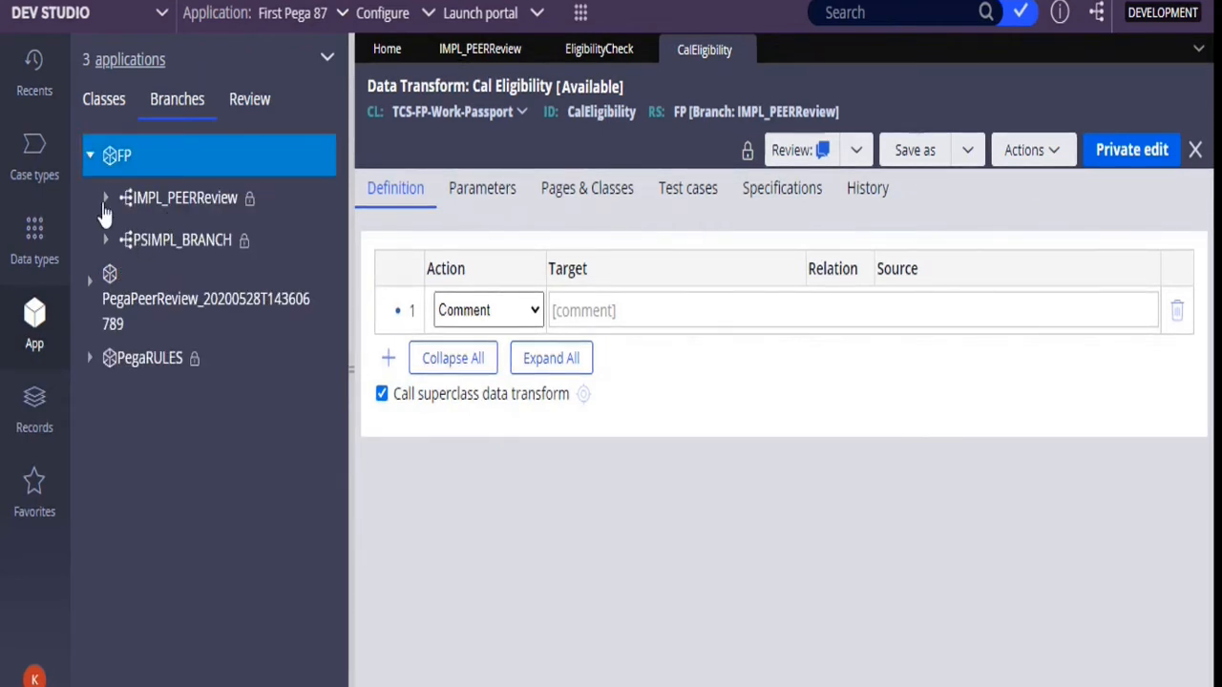
left_click(105, 199)
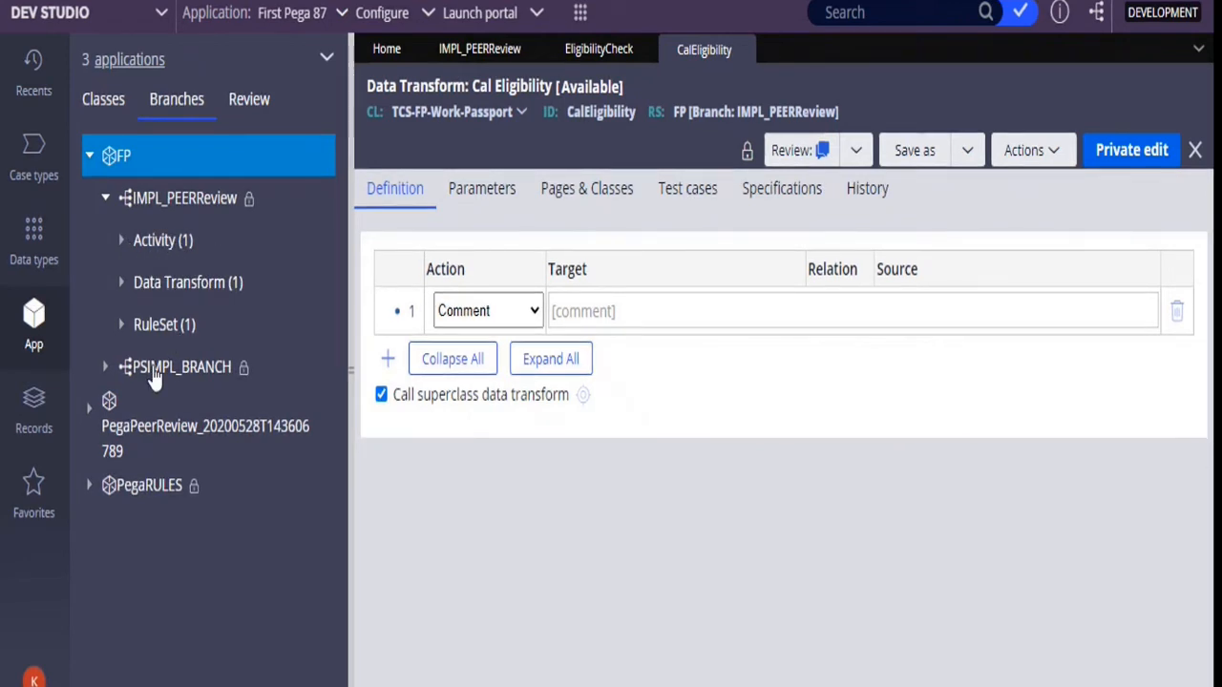
Complete the Review stage of the IMPL_PEERReview branch review to move it to Fix, without completing the Fix stage
left_click(246, 113)
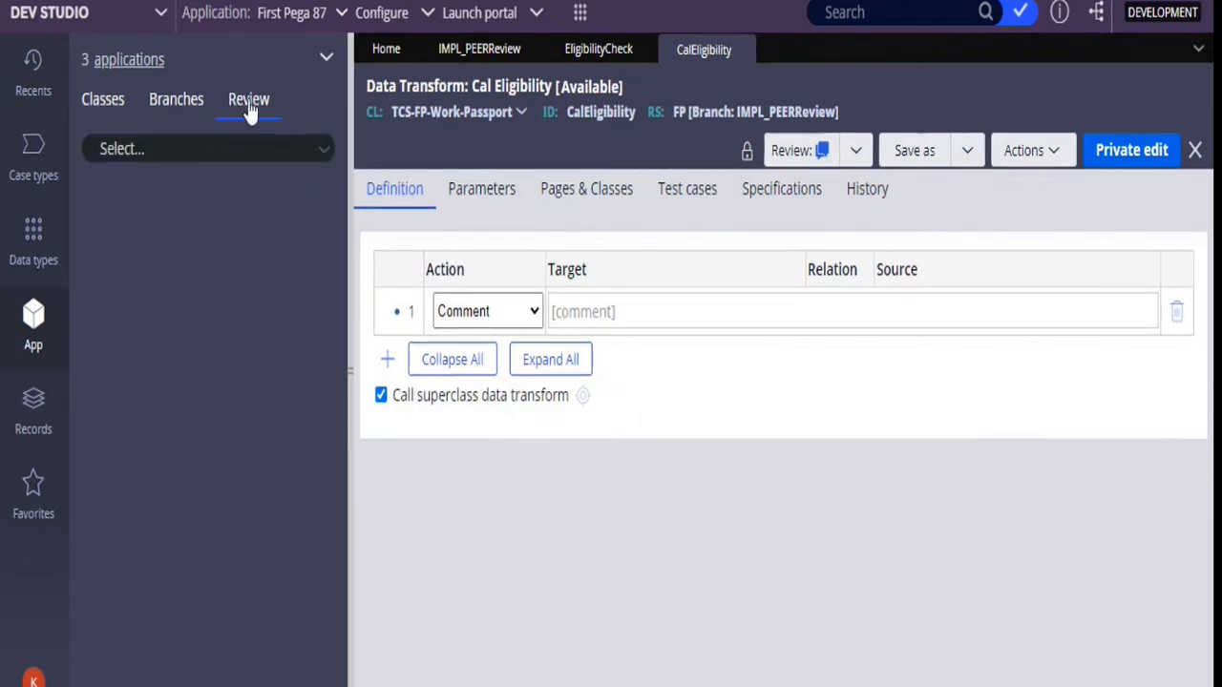
left_click(329, 158)
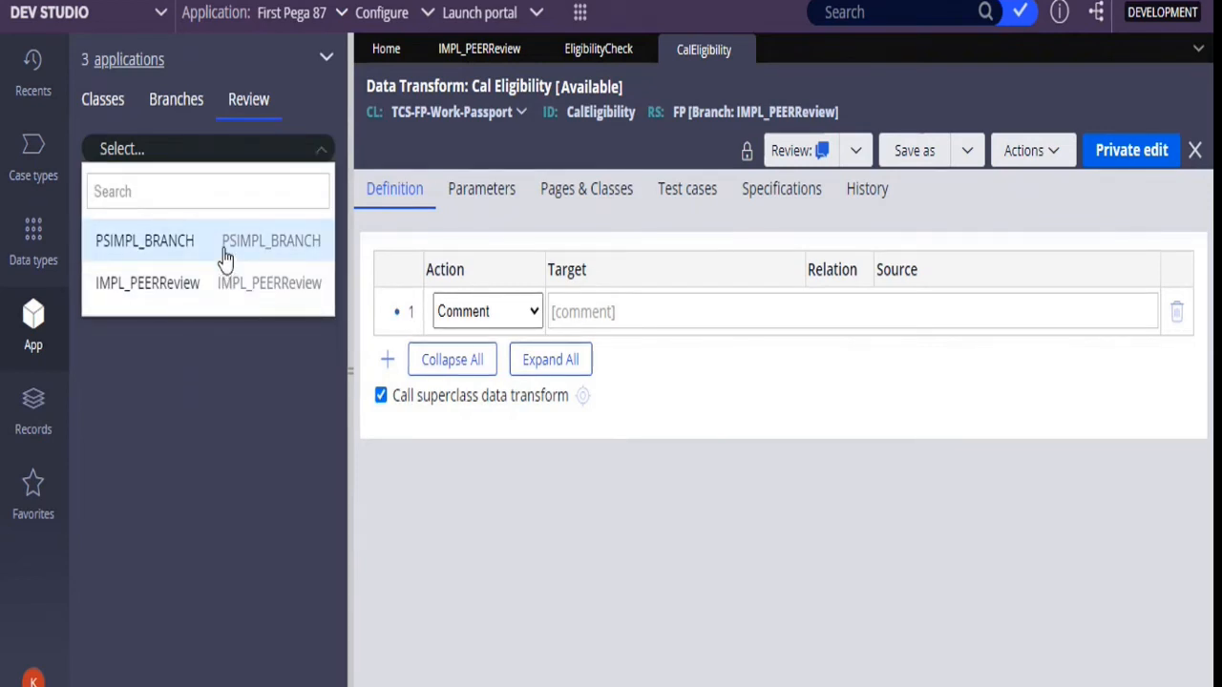
left_click(205, 282)
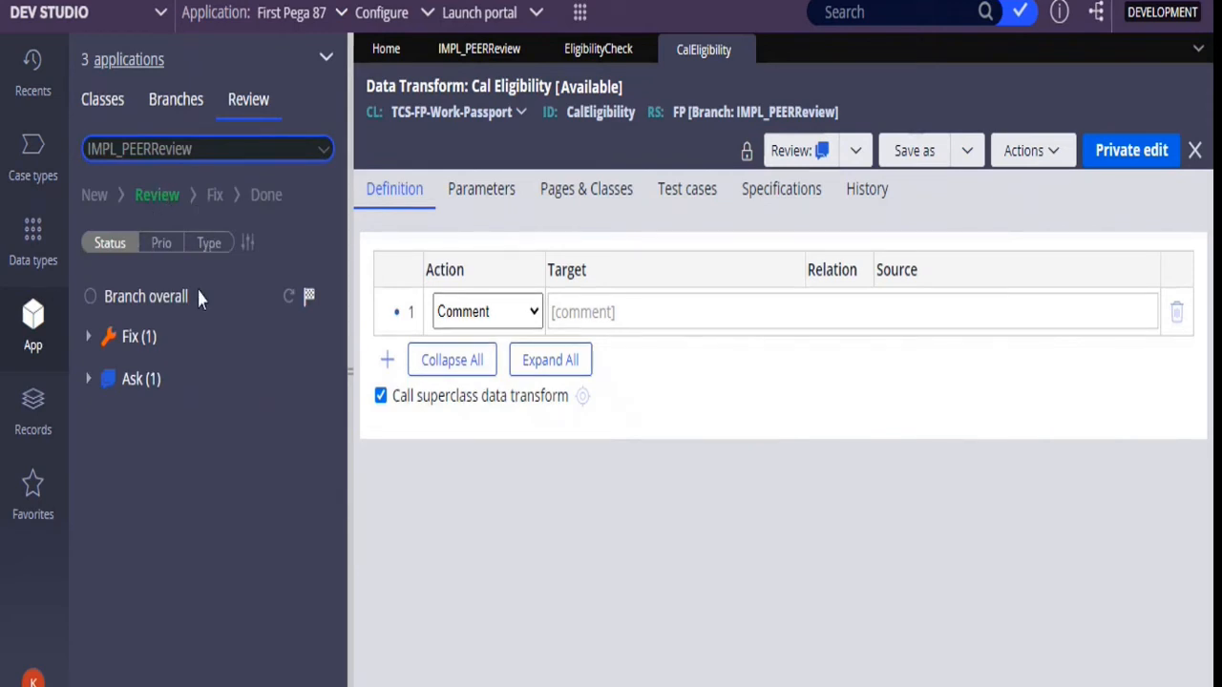
left_click(309, 298)
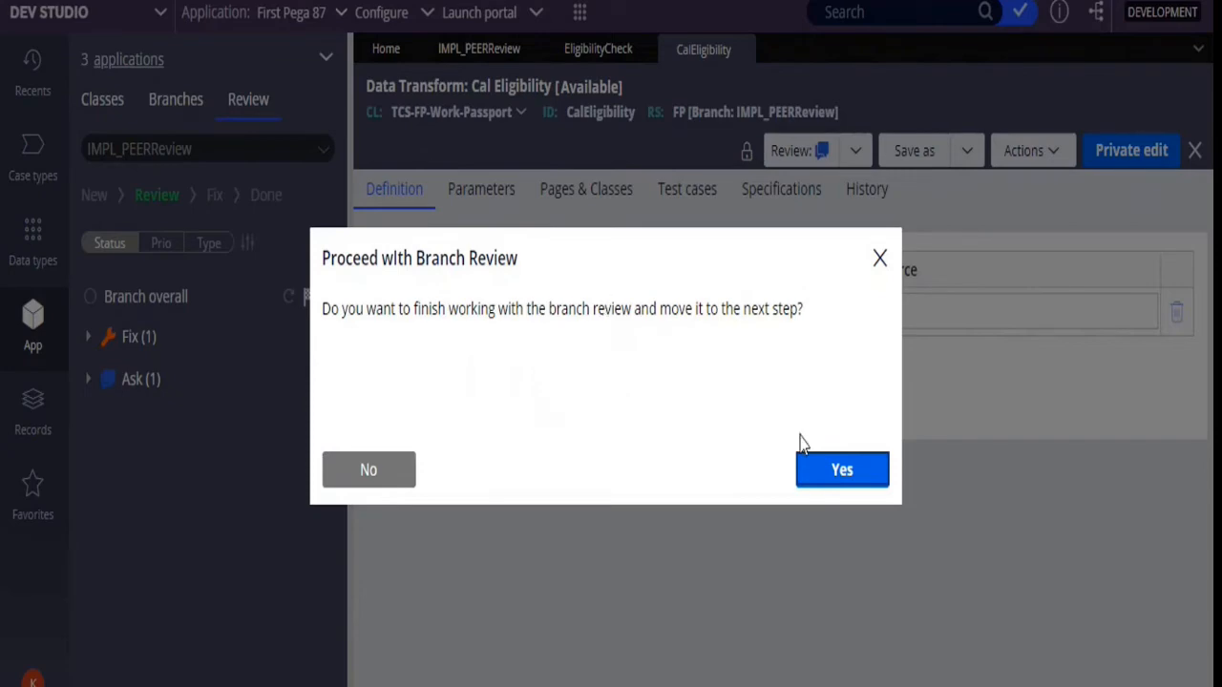
left_click(820, 465)
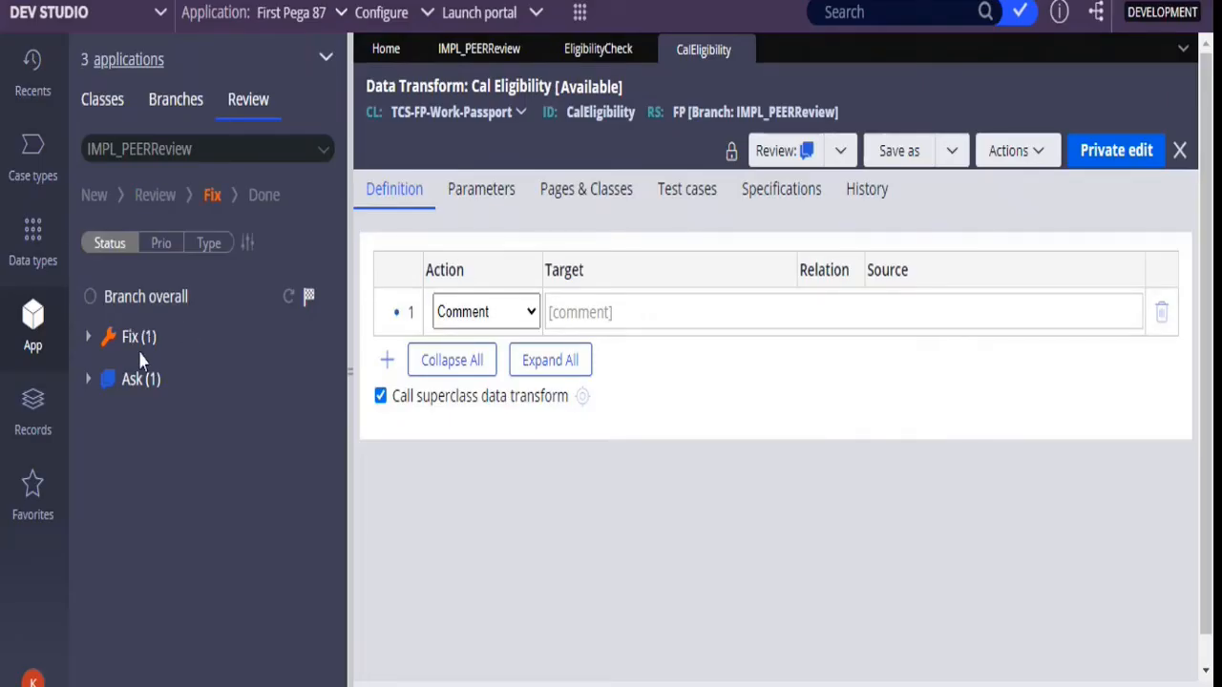
left_click(309, 298)
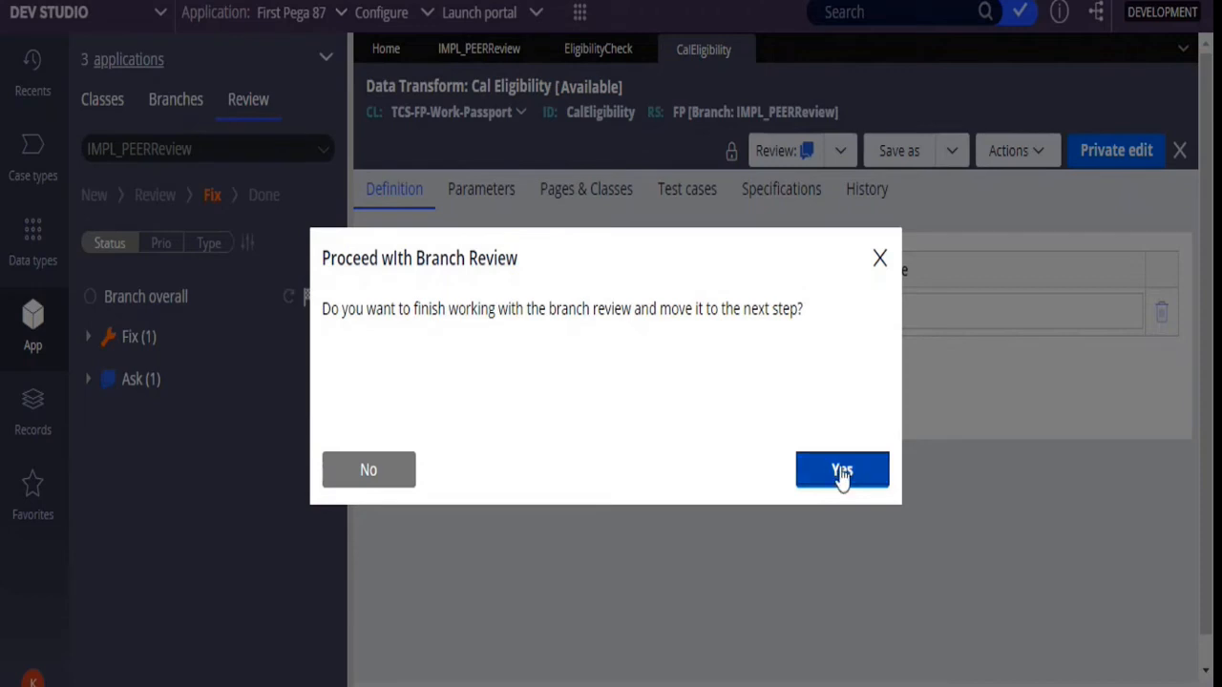
left_click(368, 482)
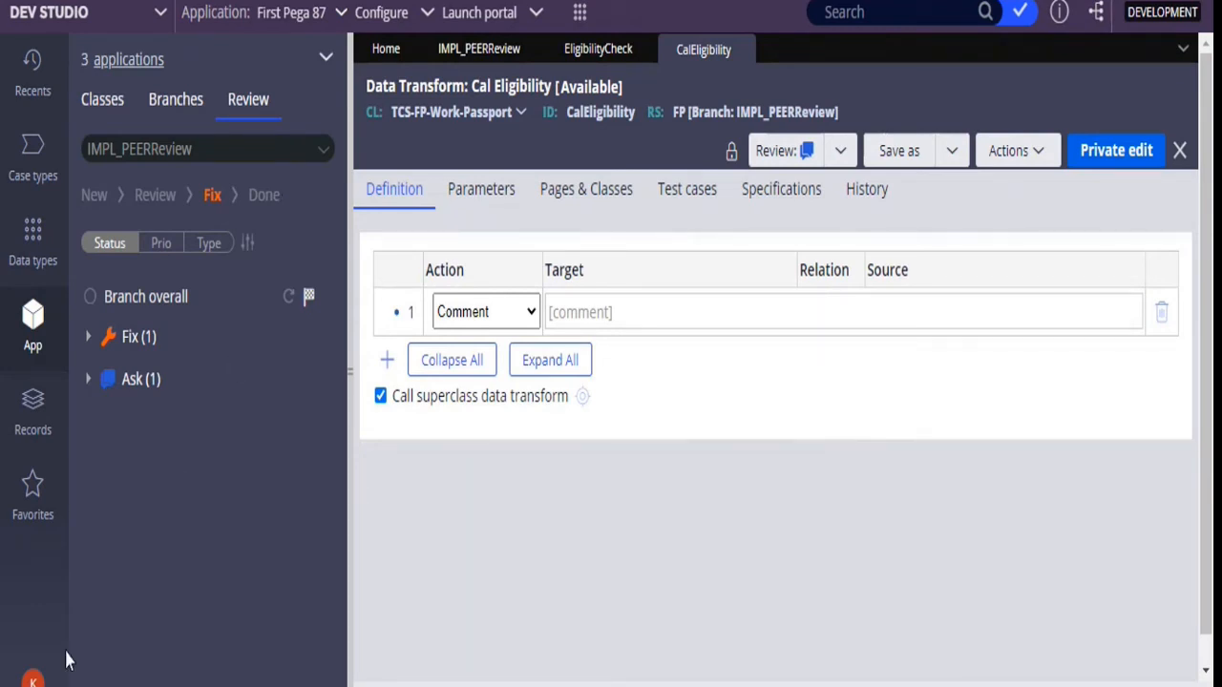
Log off the reviewer and log in with the developer's saved user name and password
left_click(34, 681)
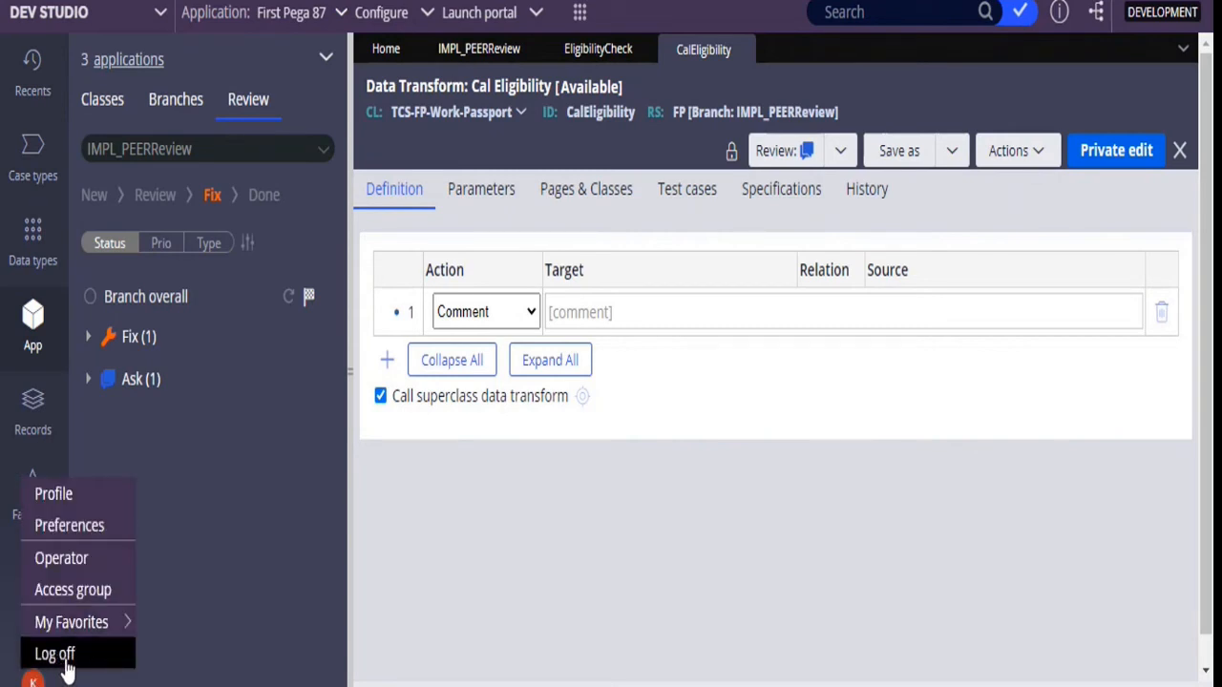
left_click(66, 665)
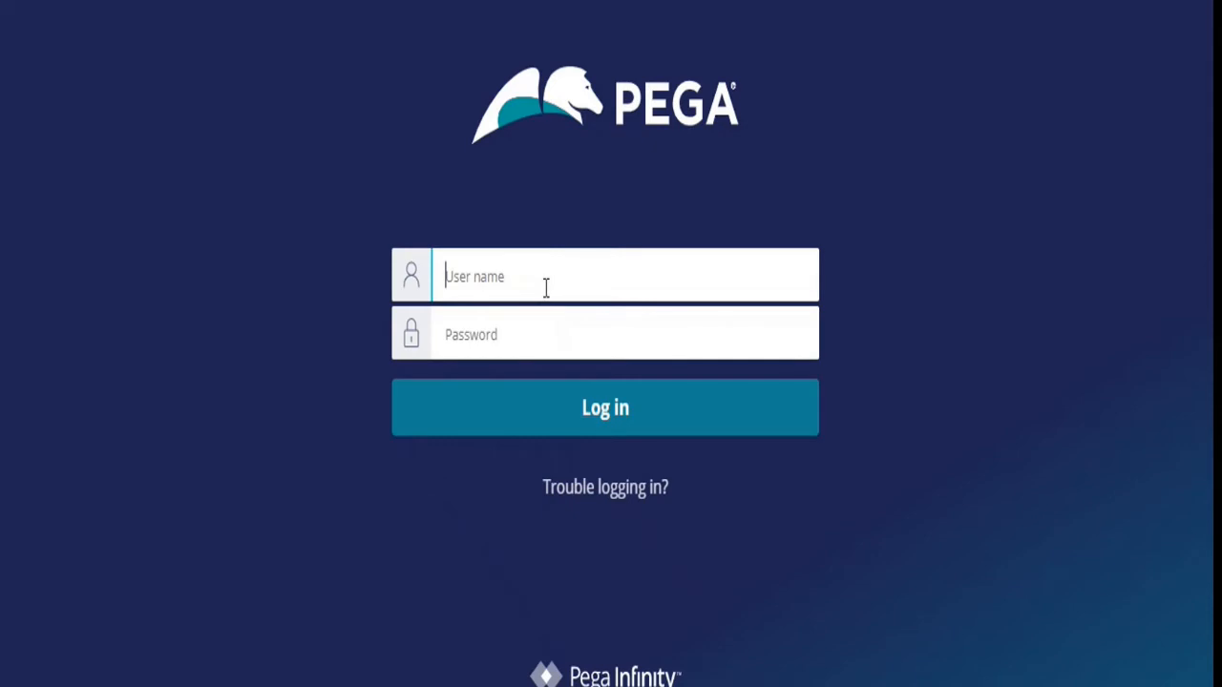
type("bala@fp")
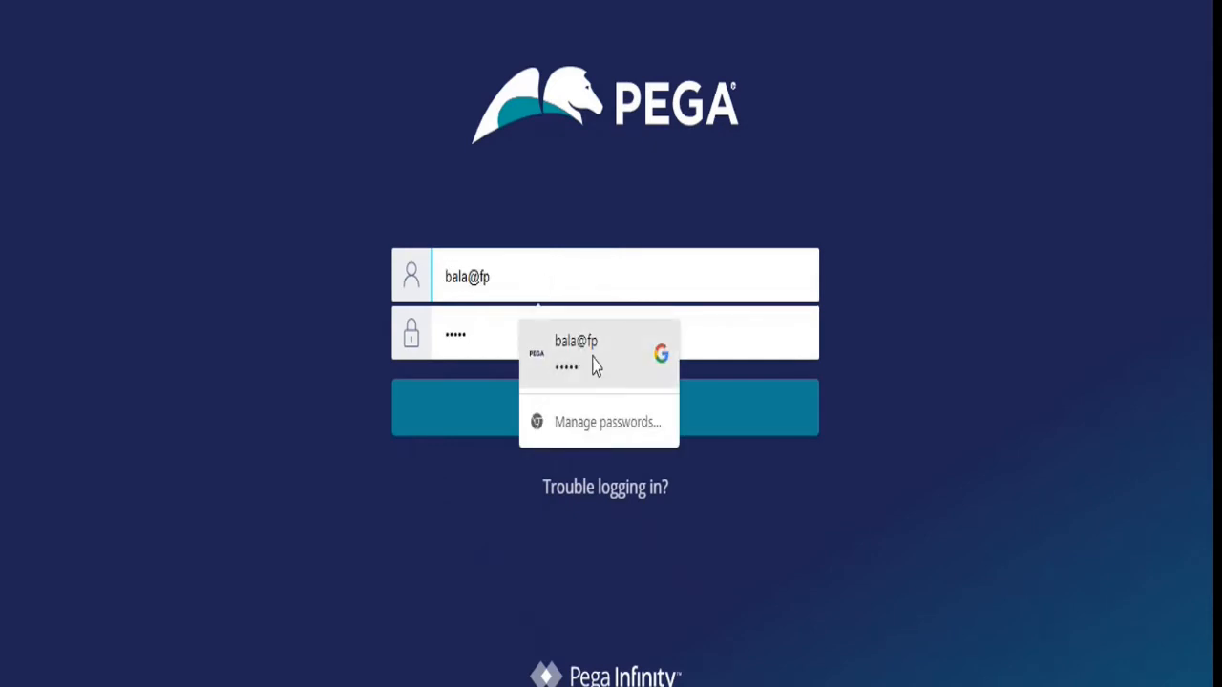
left_click(594, 366)
left_click(612, 410)
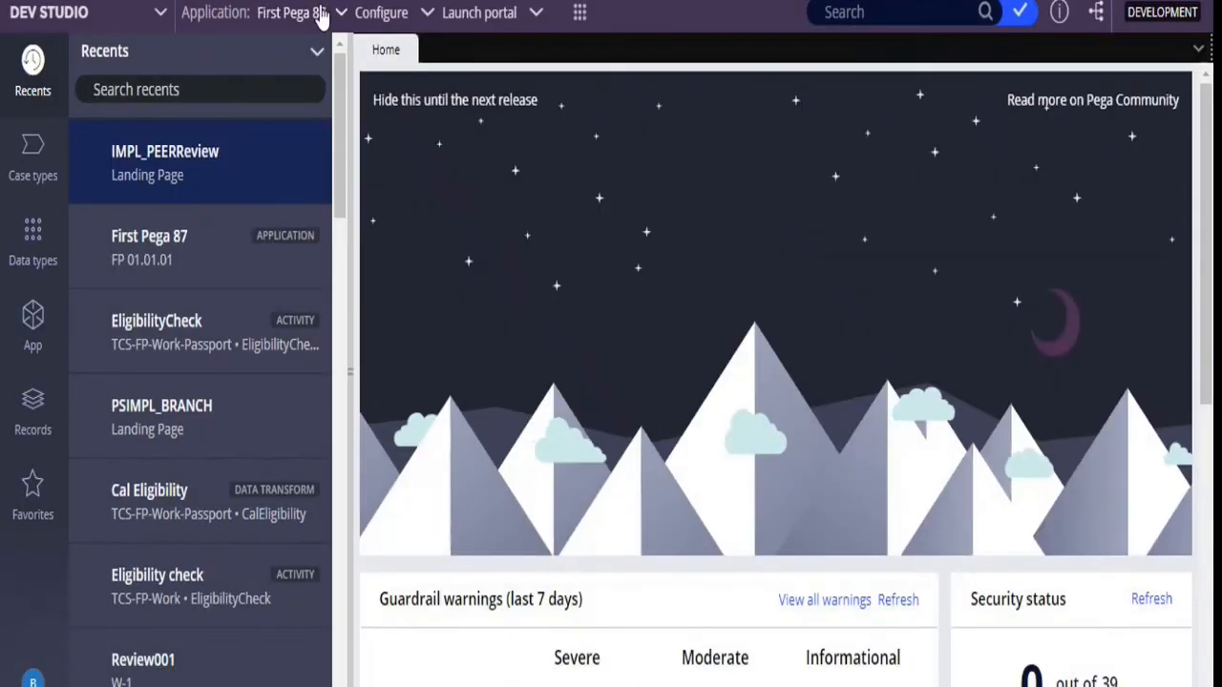
Open the IMPL_PEERReview branch from the First Pega 87 application definition and open its current review Review001
left_click(311, 13)
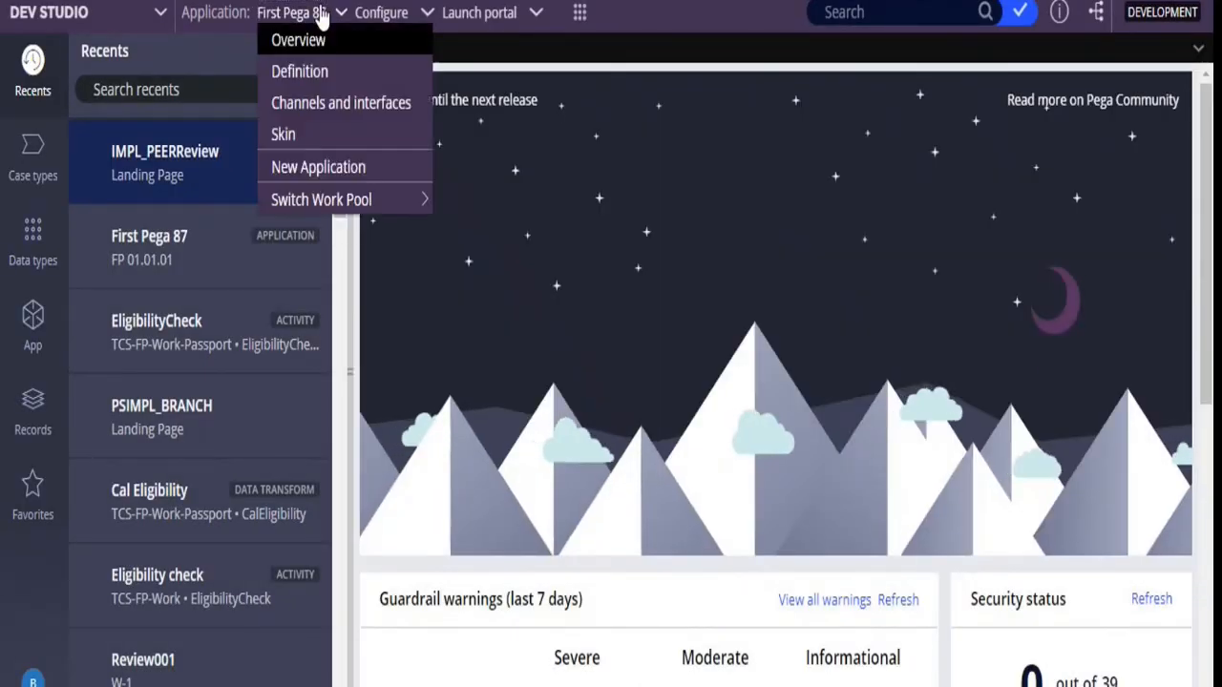
left_click(304, 82)
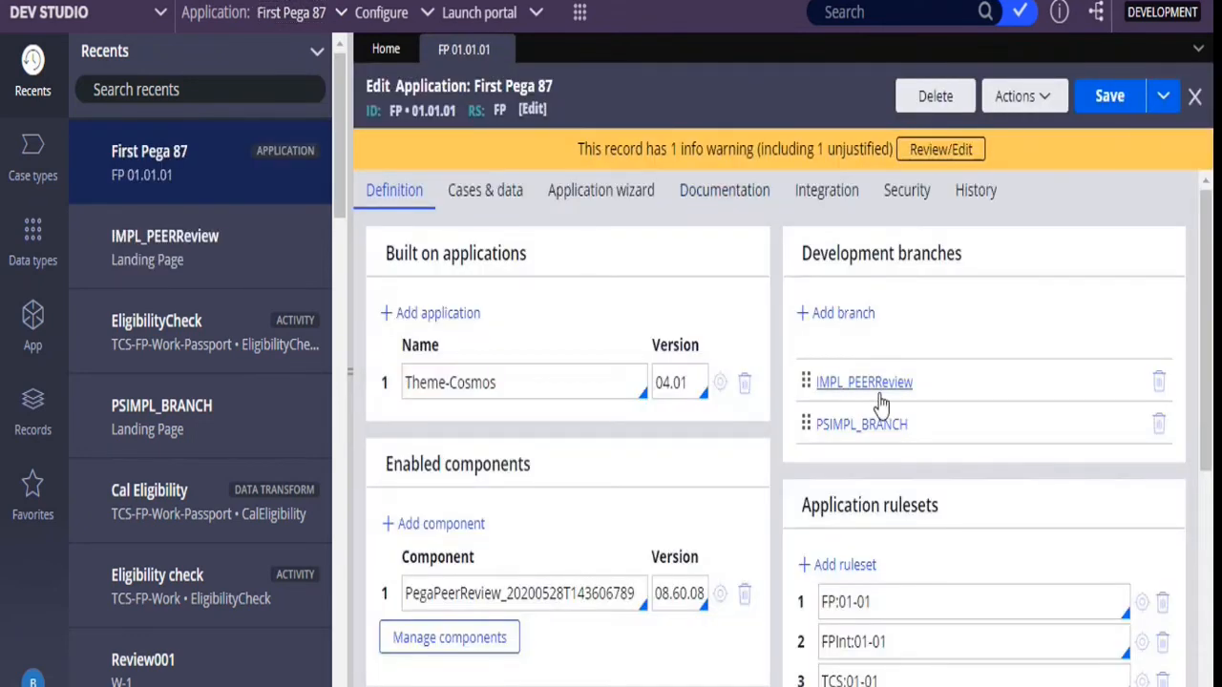
left_click(886, 385)
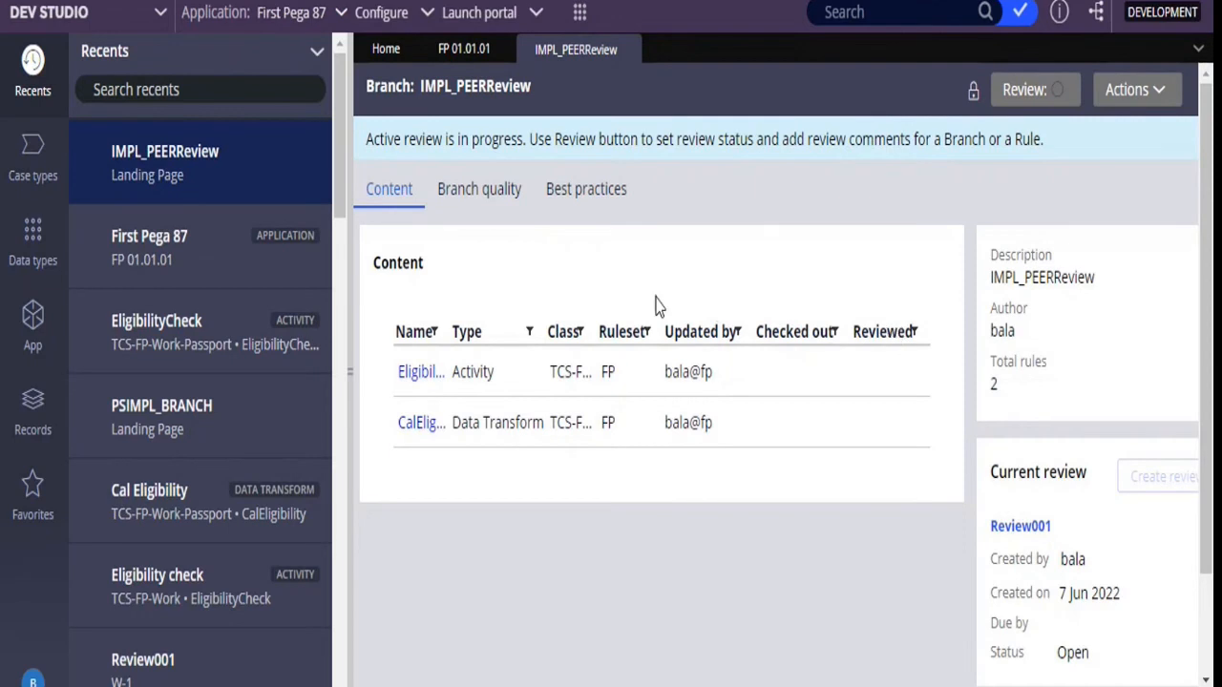
left_click(1029, 538)
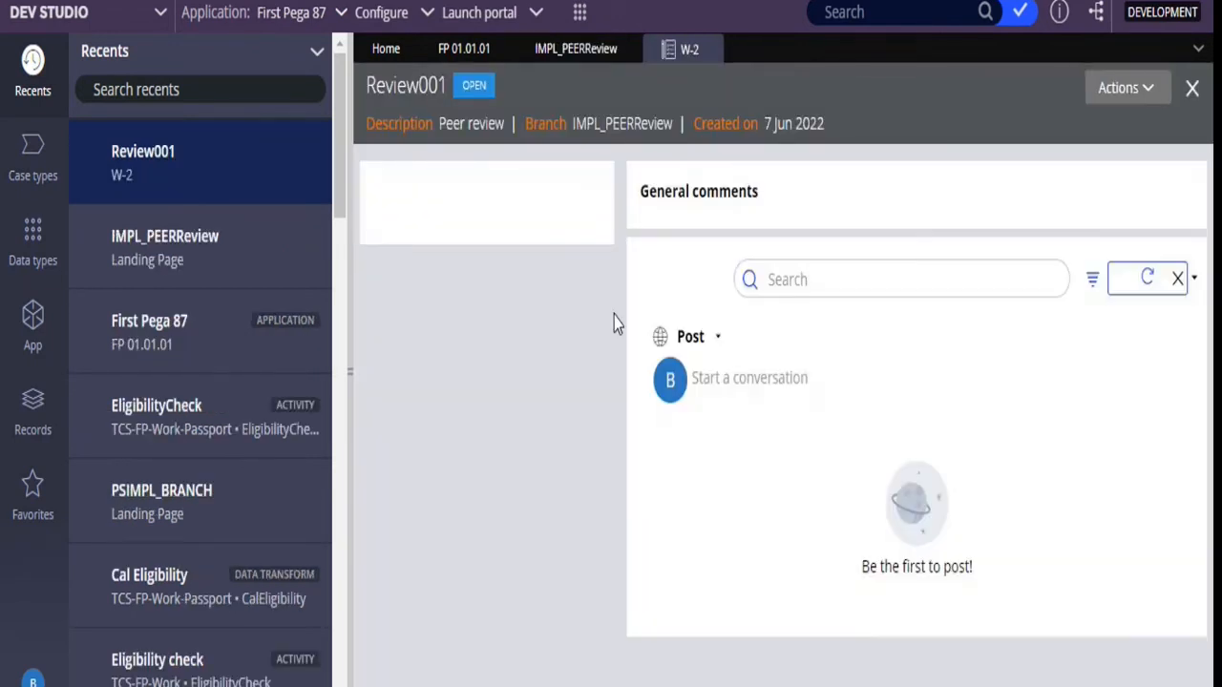
Read the reviewer's comments on the EligibilityCheck activity and the CalEligibility data transform in Review001
left_click(415, 296)
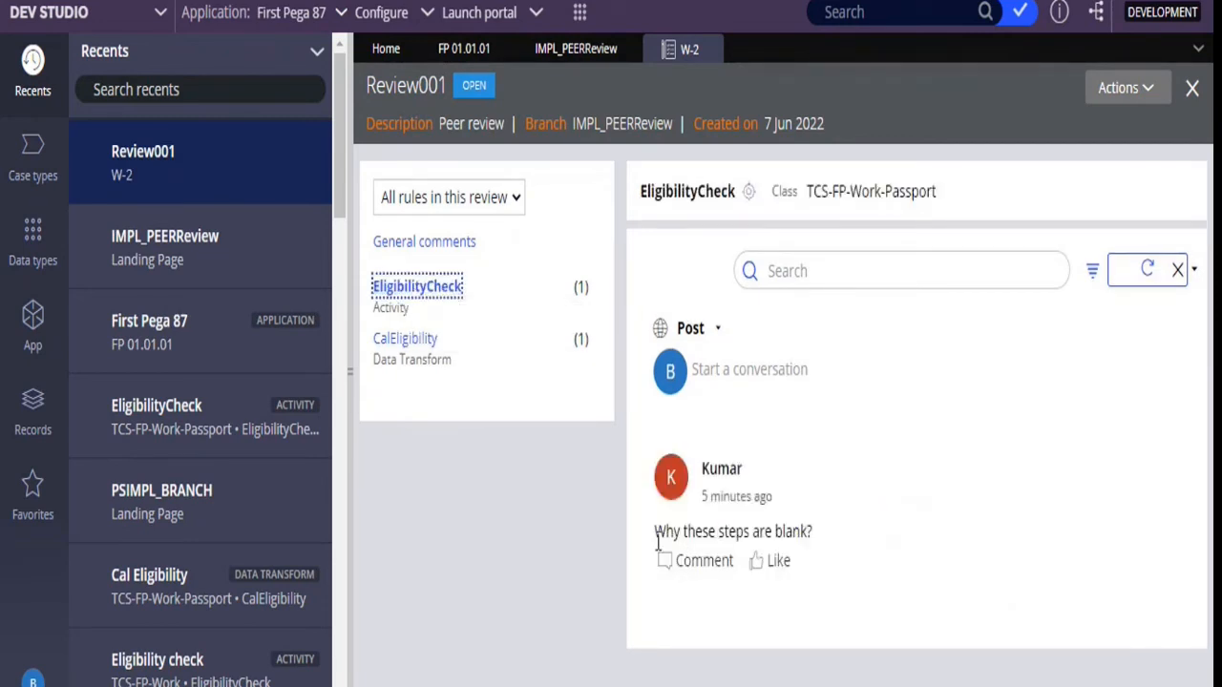
left_click(651, 539)
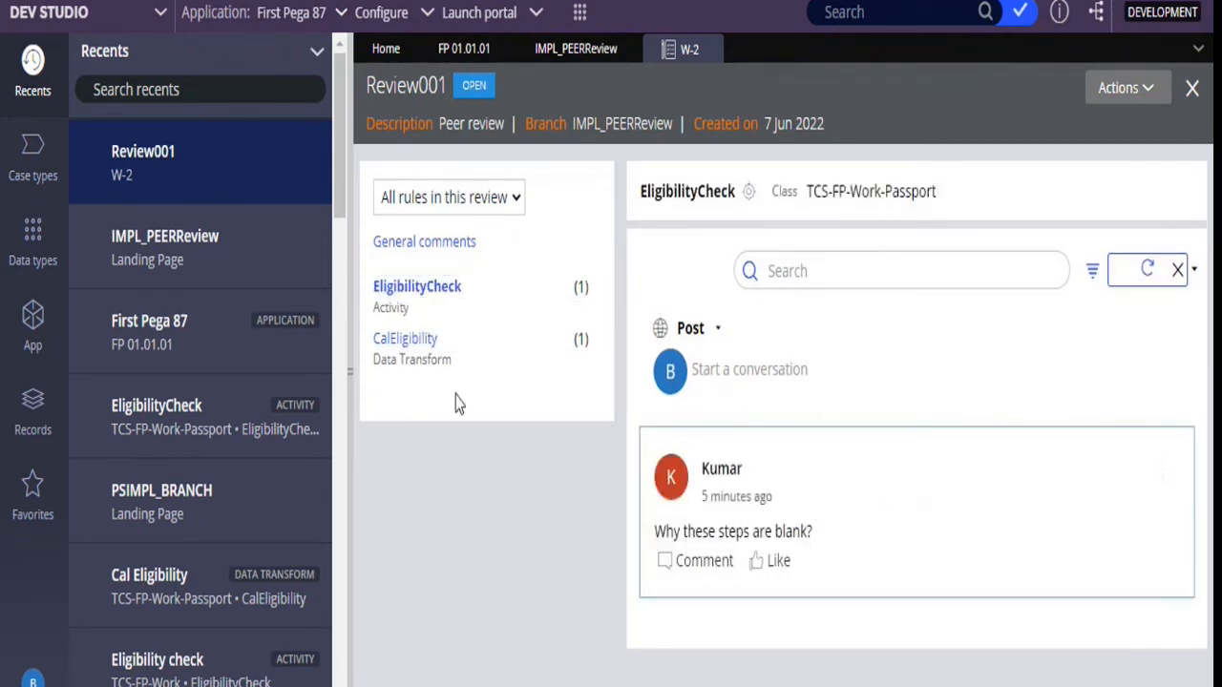
left_click(393, 344)
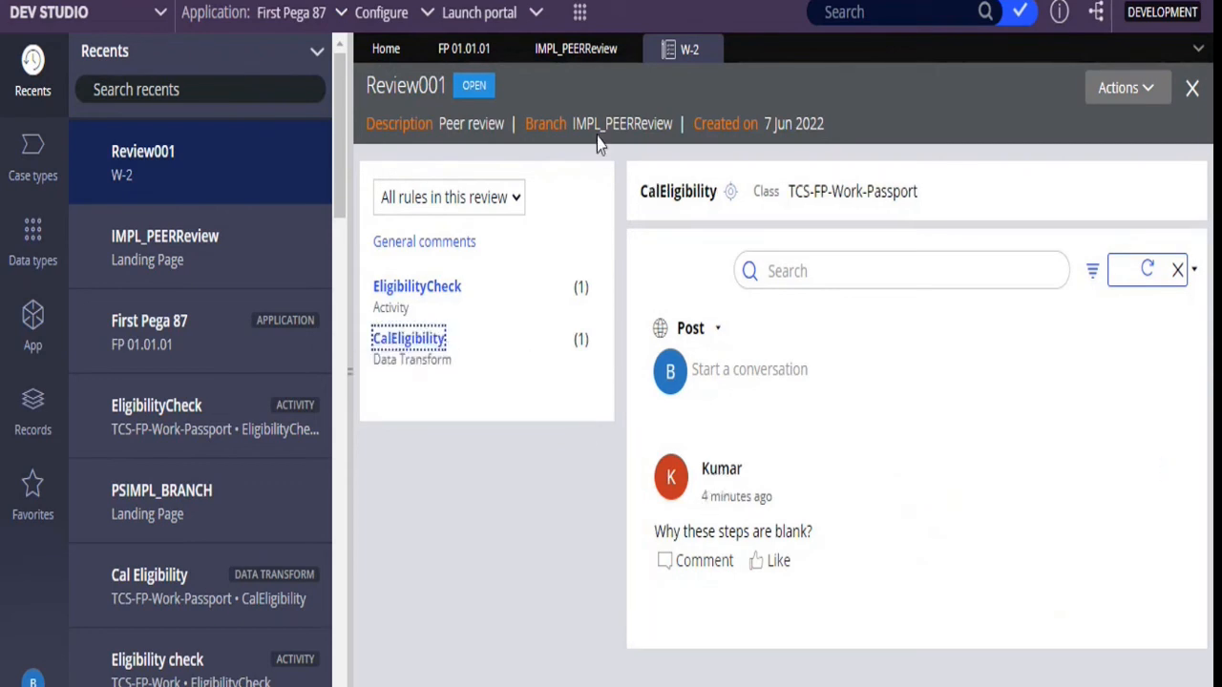
Open the EligibilityCheck activity from the IMPL_PEERReview branch, check its peer review comment against the step, and close the peer review
left_click(575, 57)
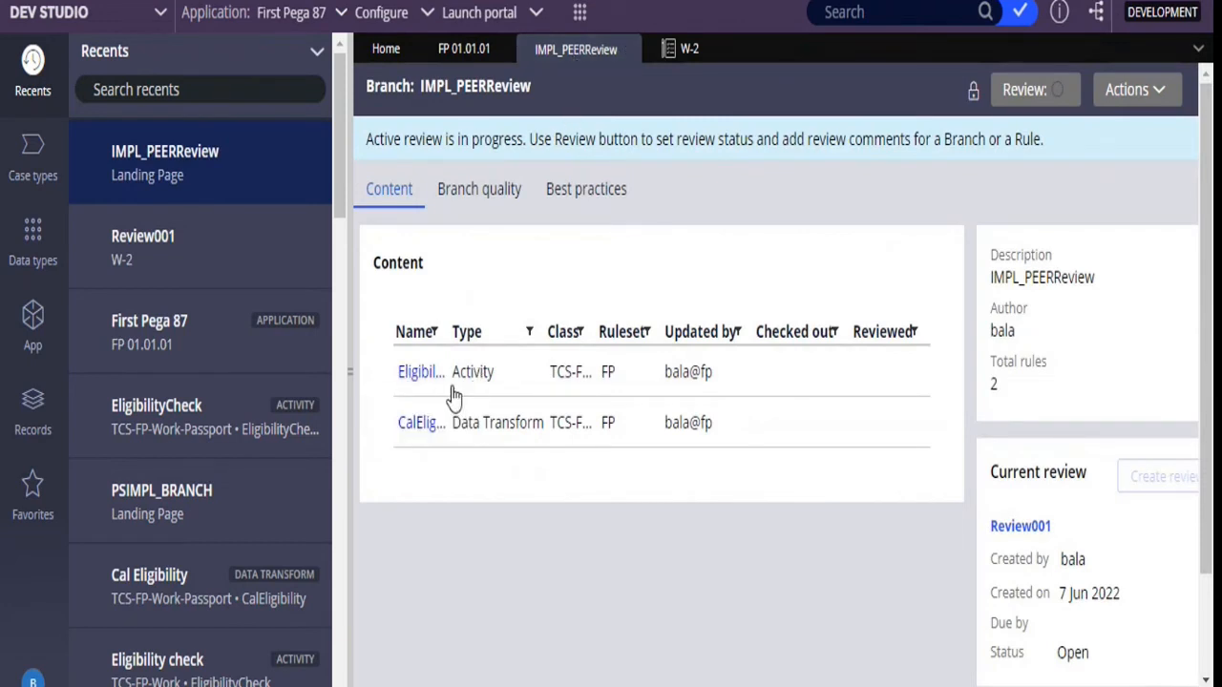
left_click(421, 373)
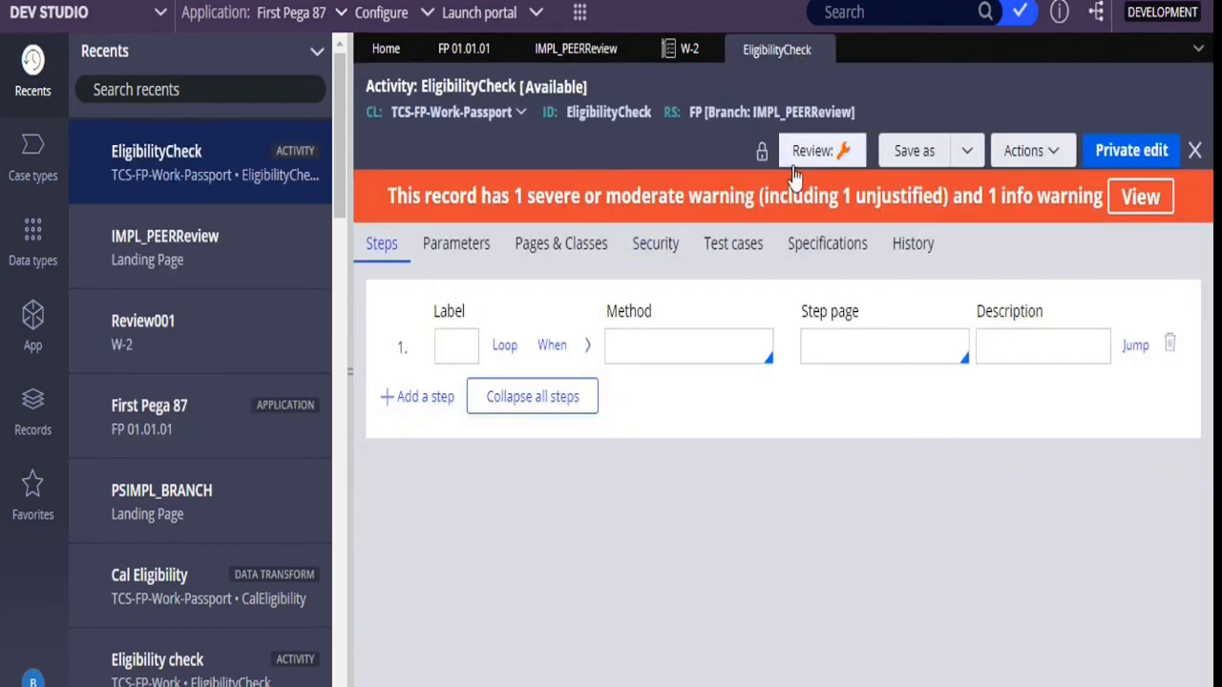
left_click(812, 153)
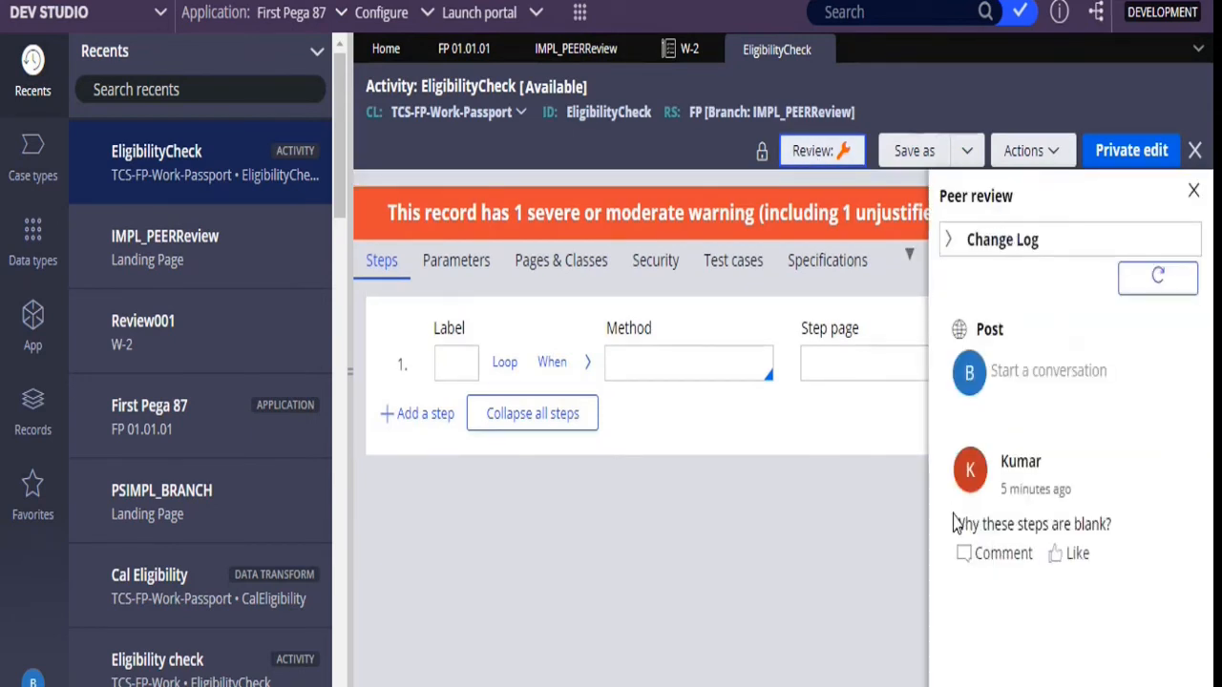
left_click_drag(954, 523, 1148, 522)
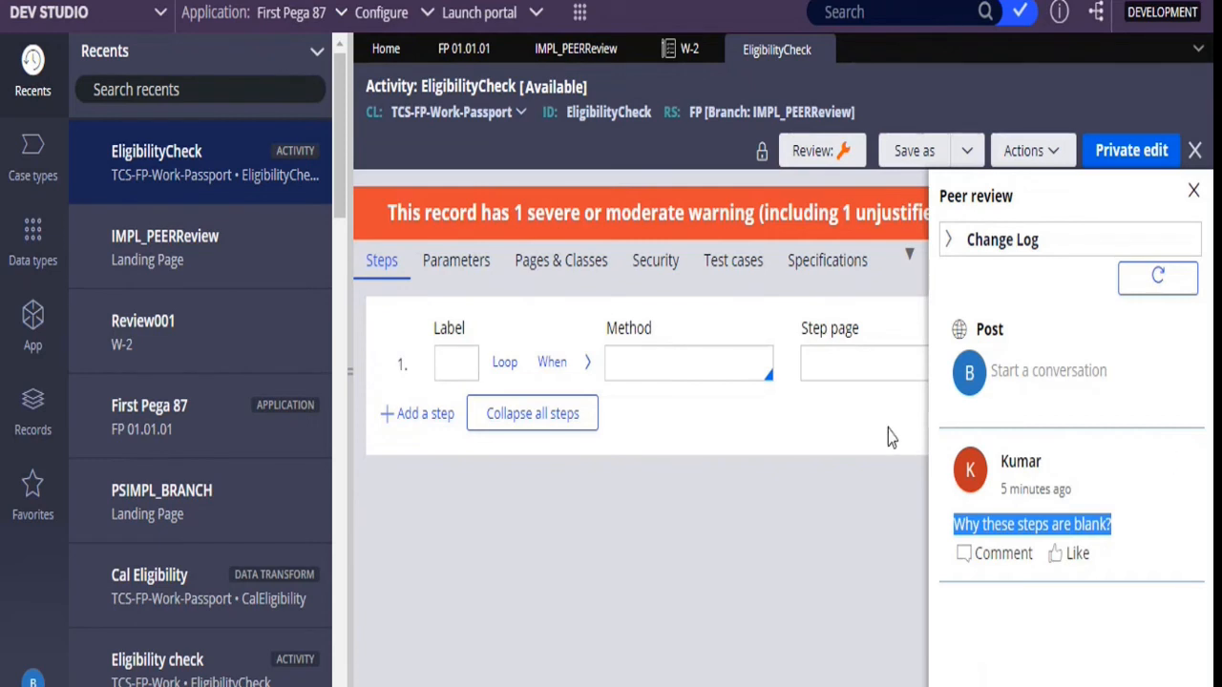
left_click(739, 361)
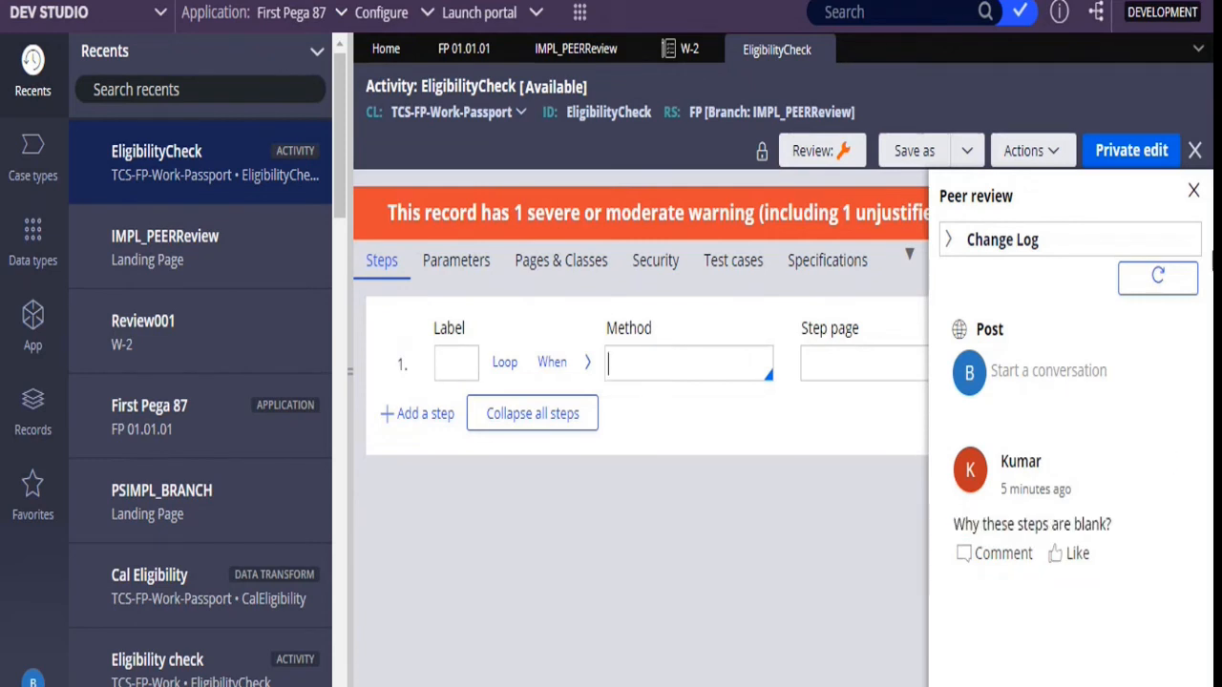
left_click(1193, 191)
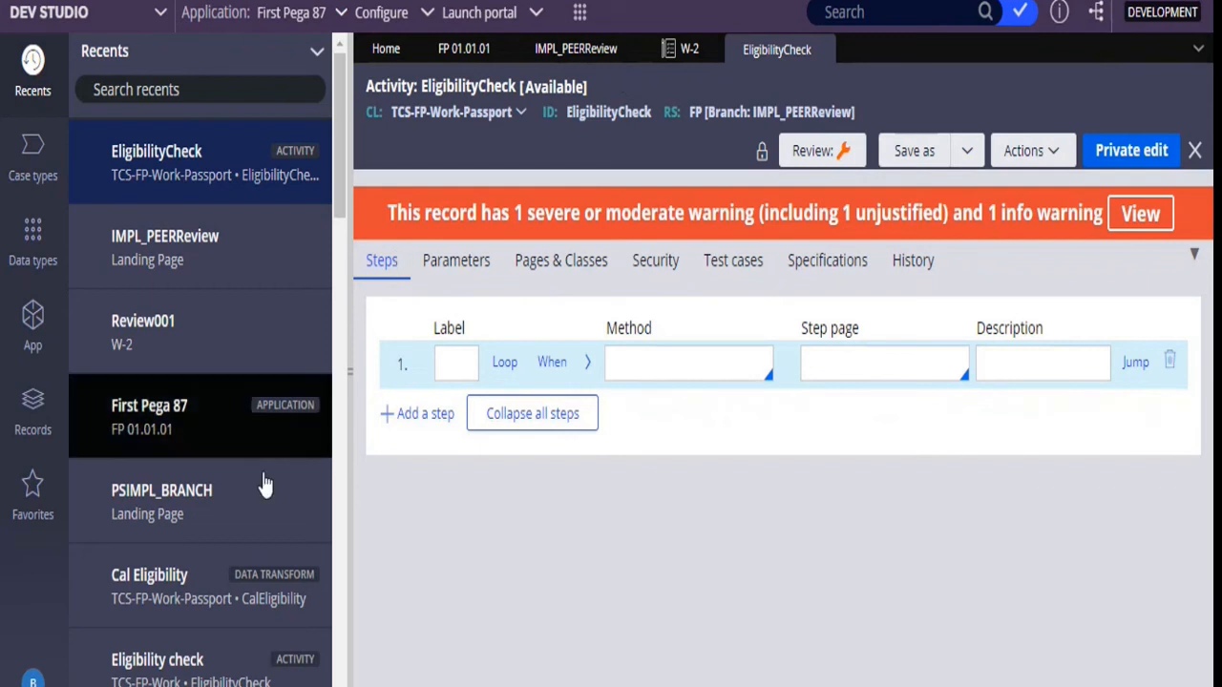
Log off the developer and log in with the reviewer's saved user name and password
left_click(34, 680)
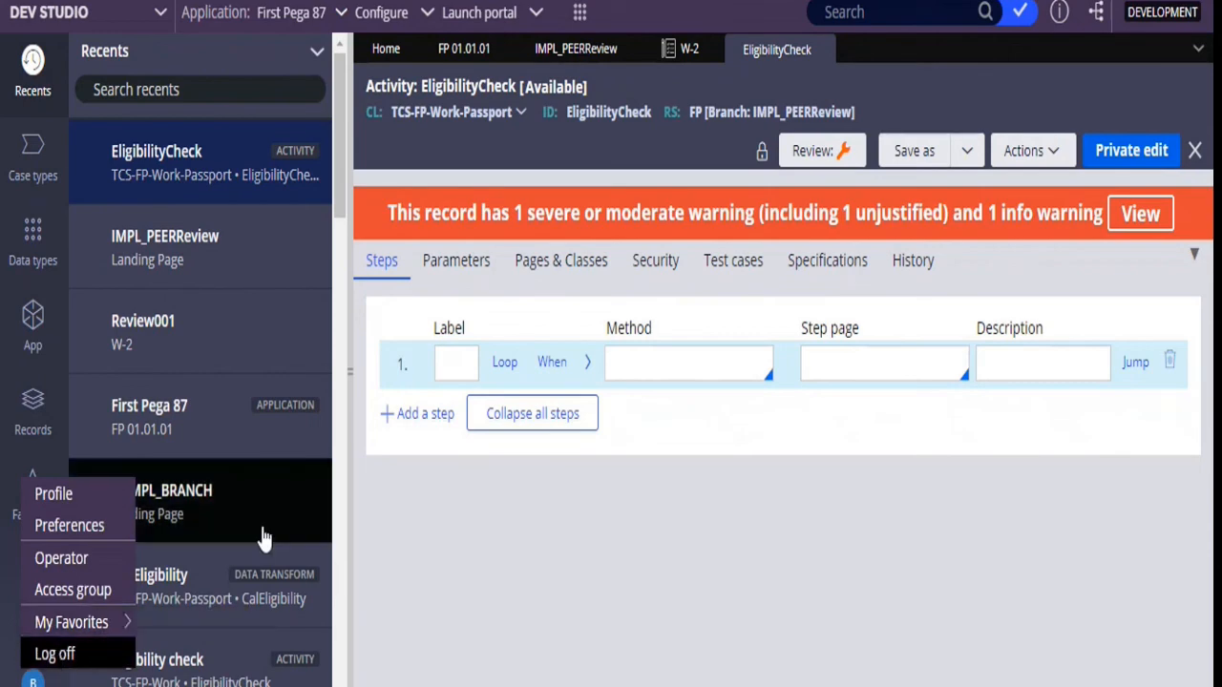
left_click(54, 654)
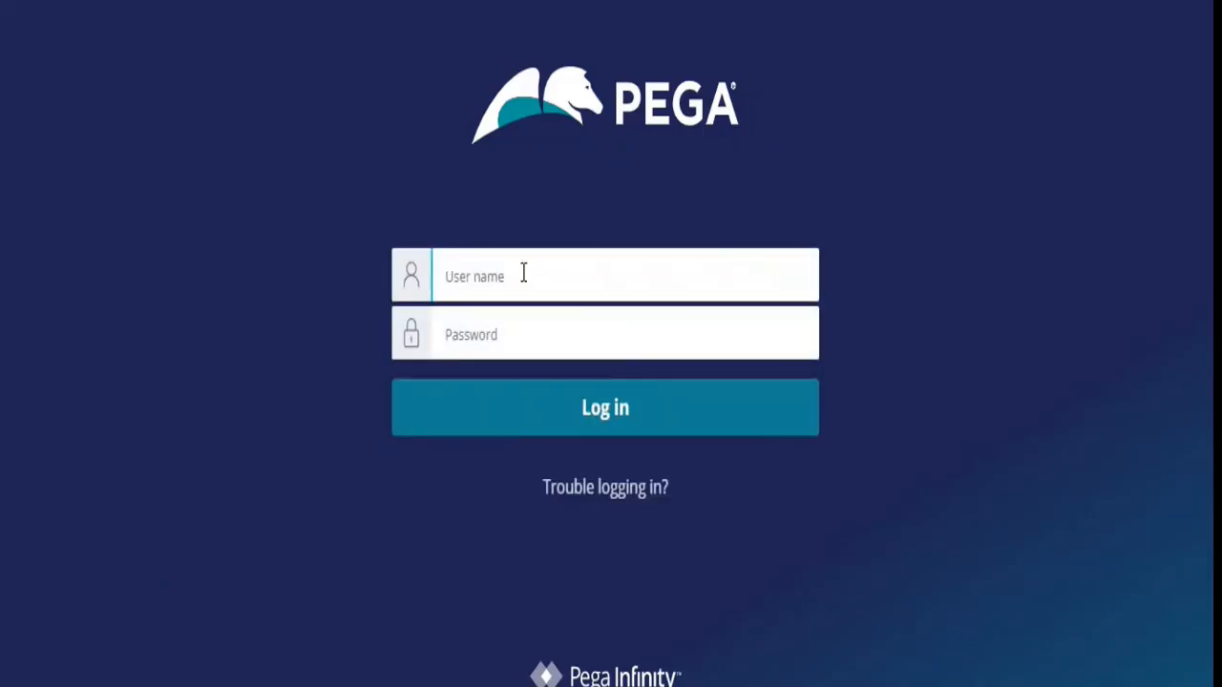
type("k")
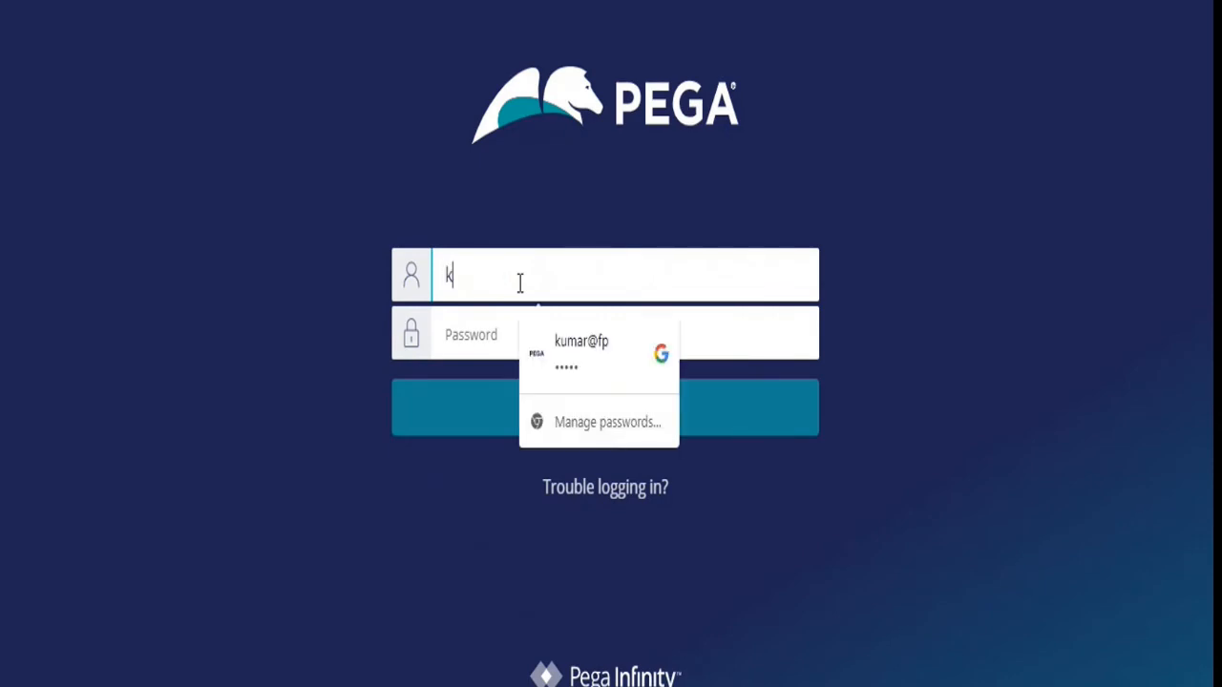
type("umar@fp")
left_click(589, 355)
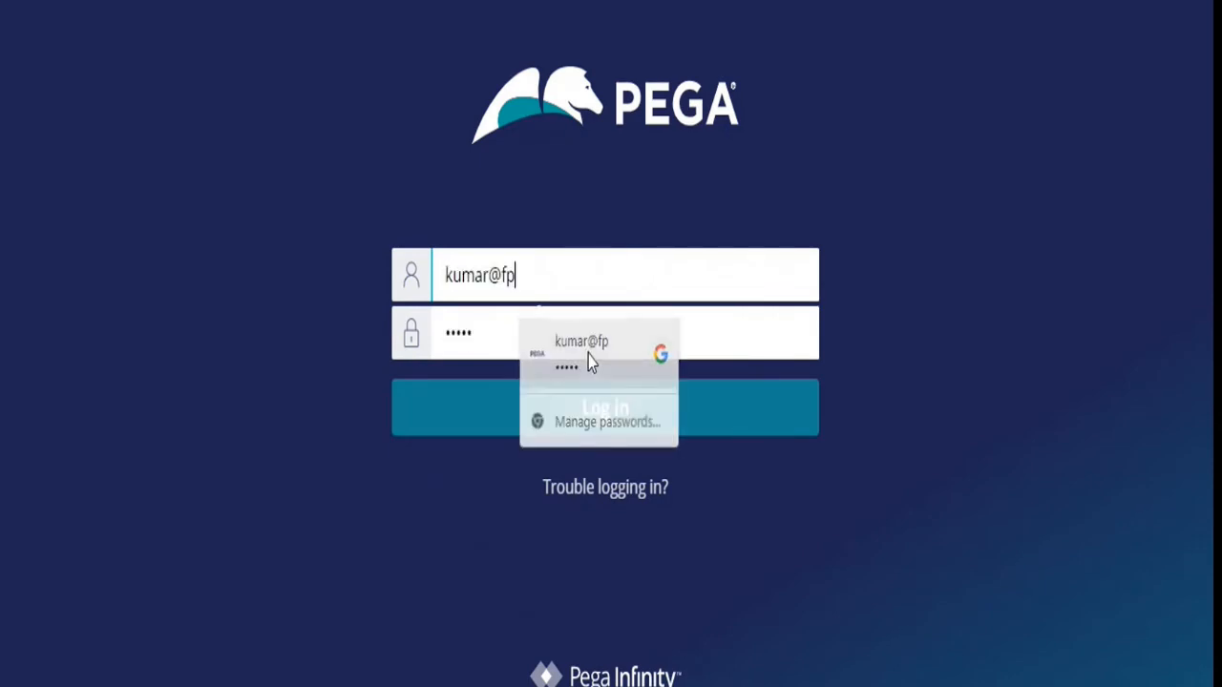
left_click(605, 421)
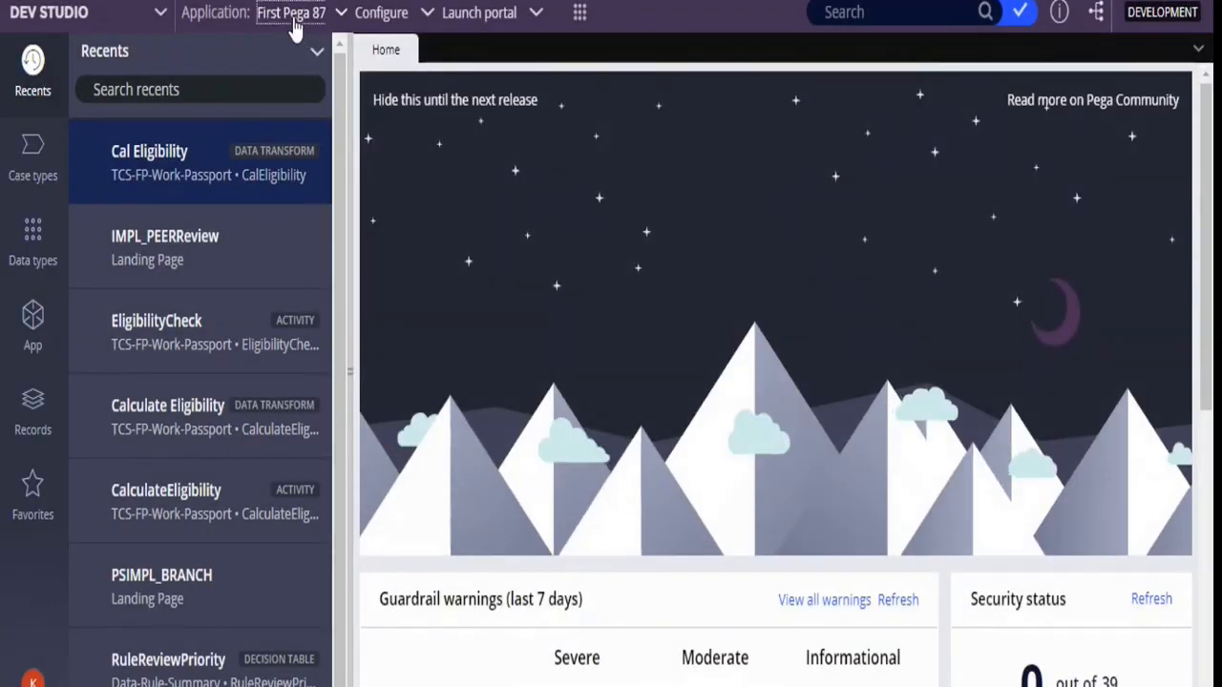
Open the review of the IMPL_PEERReview branch in the application explorer
left_click(293, 21)
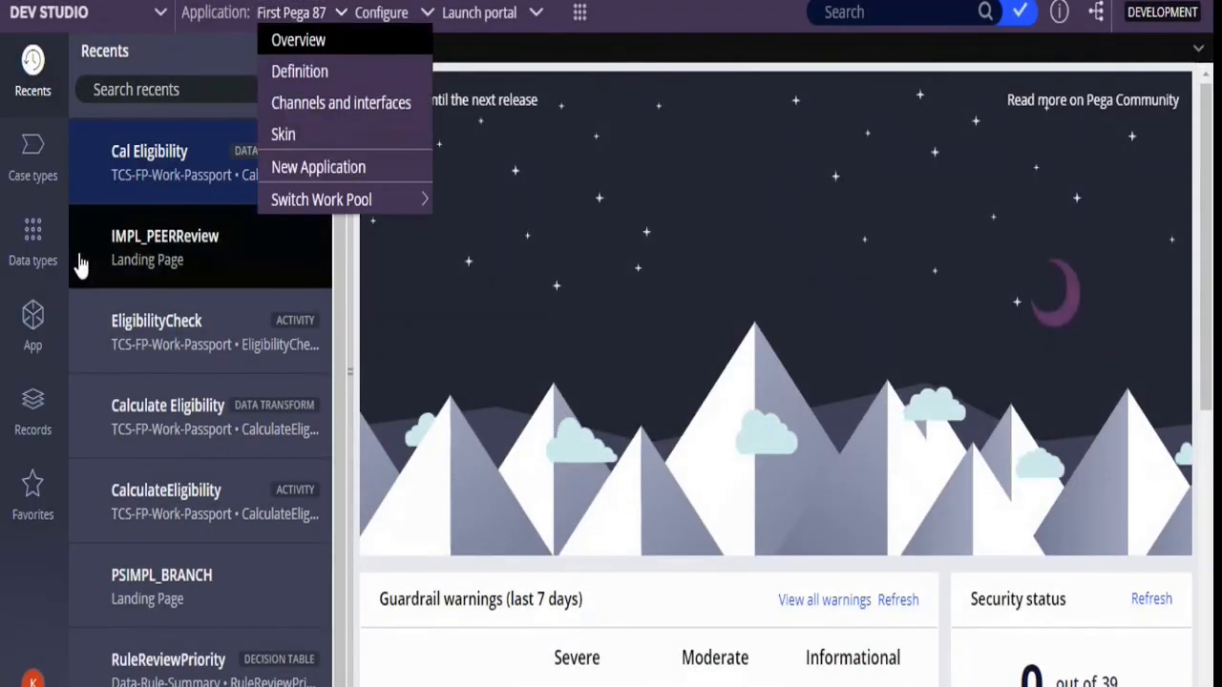
left_click(32, 329)
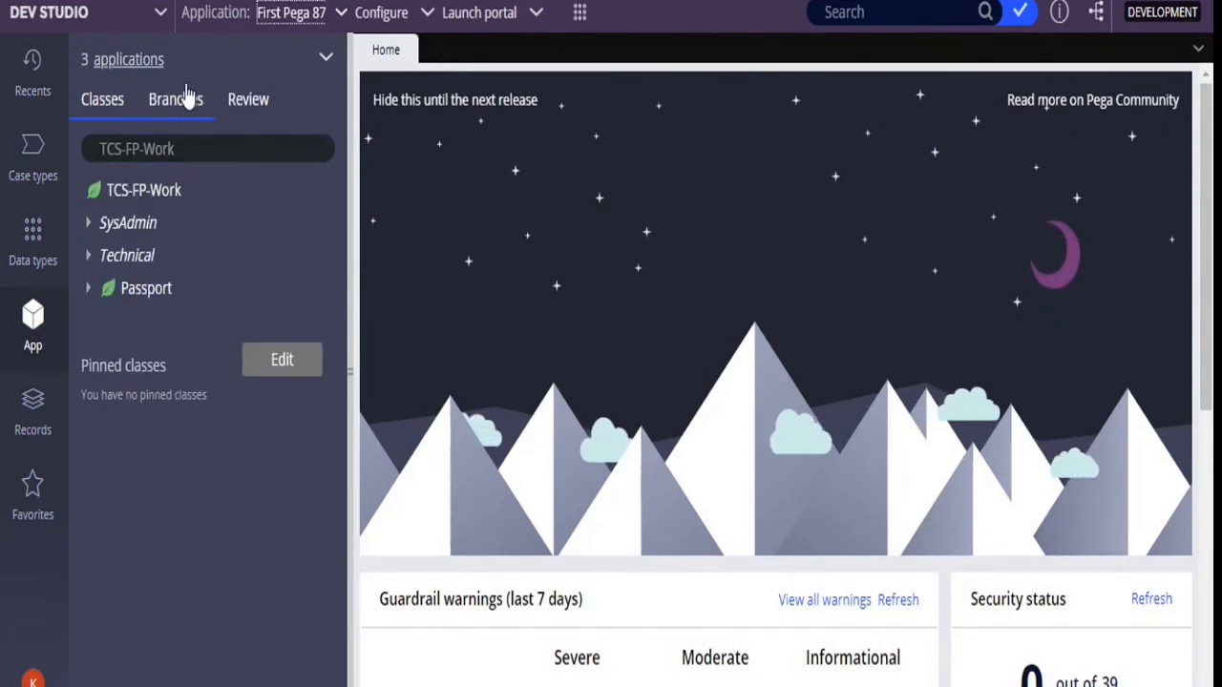
left_click(246, 107)
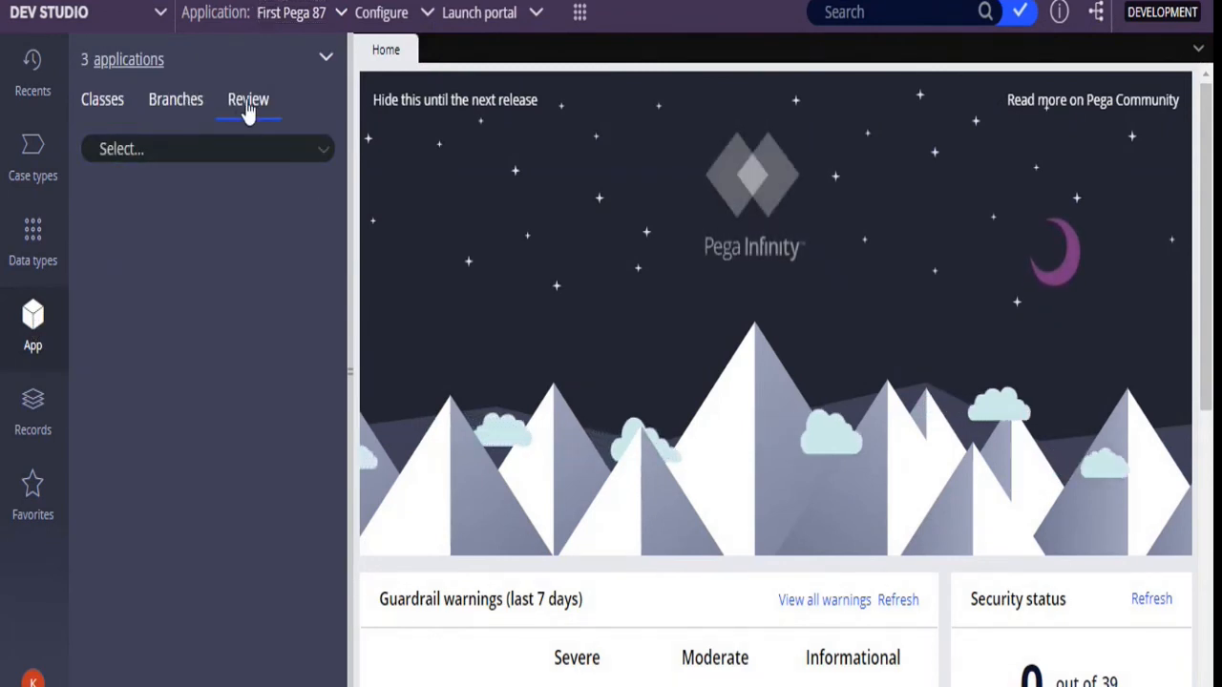
left_click(322, 155)
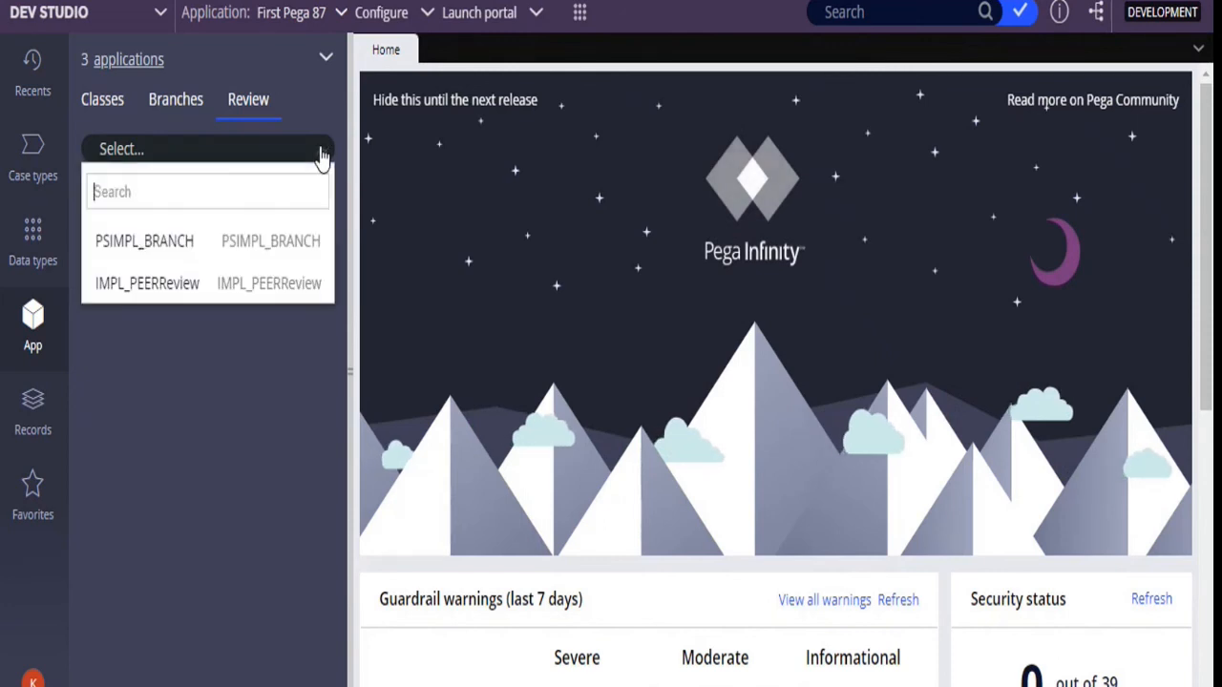
left_click(175, 297)
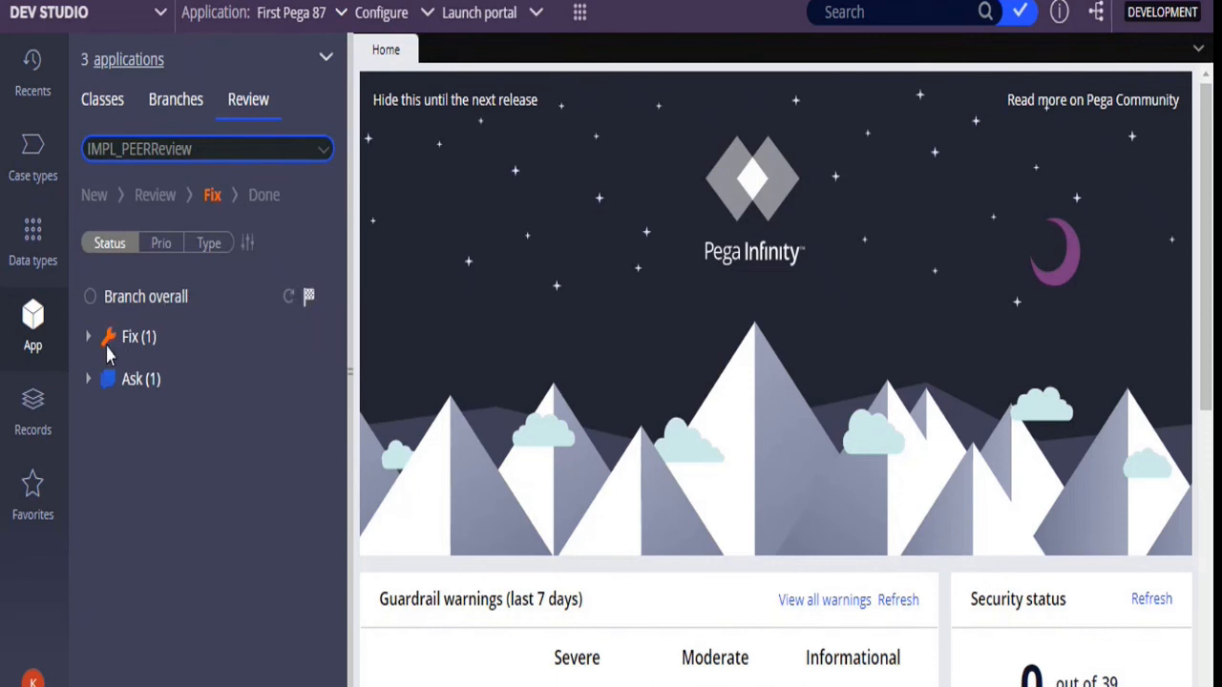
Open the EligibilityCheck activity from the Fix group and check its peer review comments against the activity's step
left_click(89, 339)
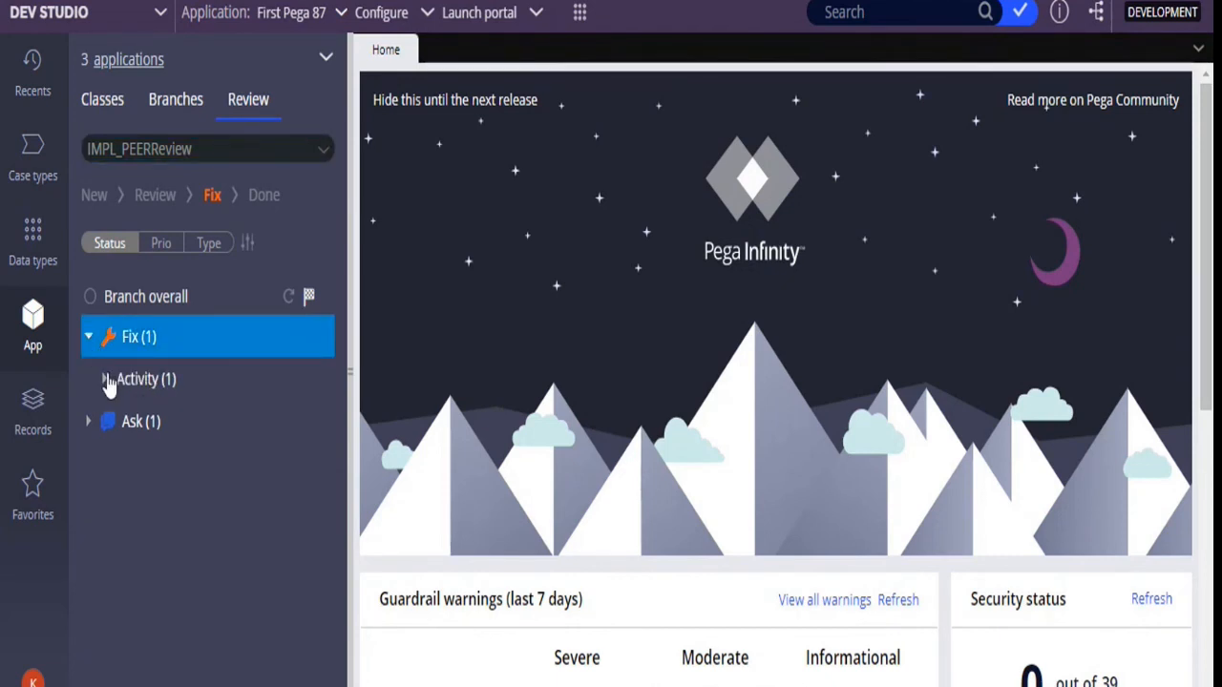
left_click(105, 379)
left_click(190, 428)
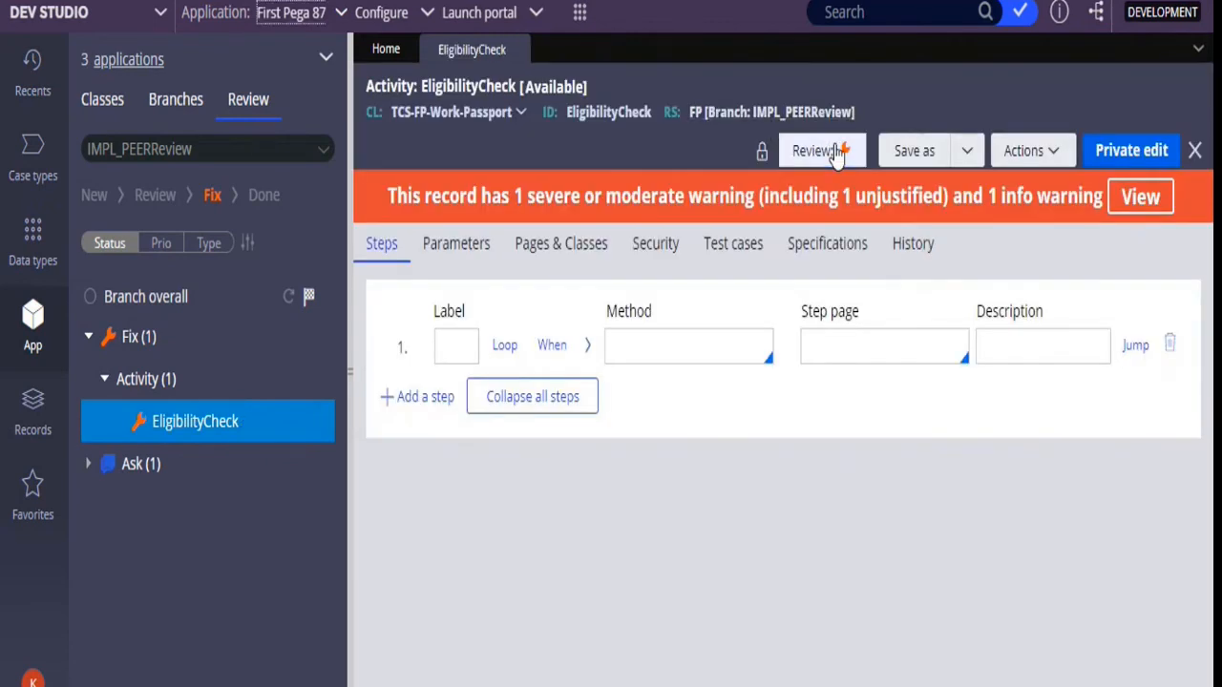
left_click(836, 153)
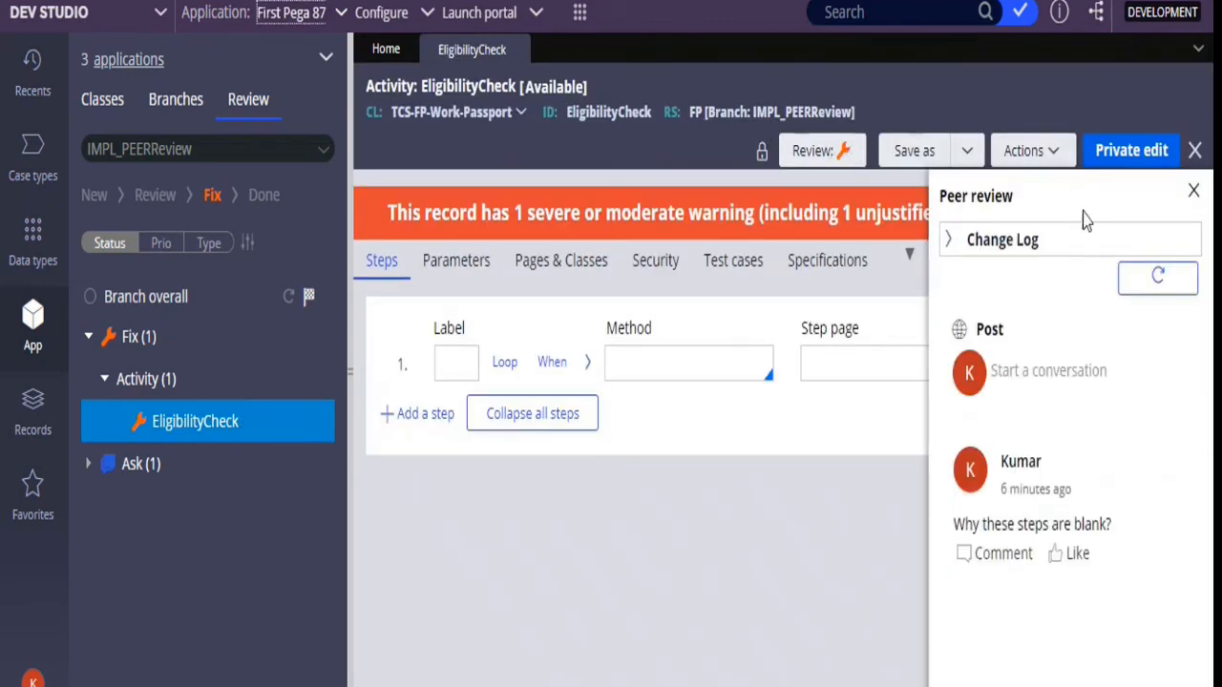
left_click(1194, 194)
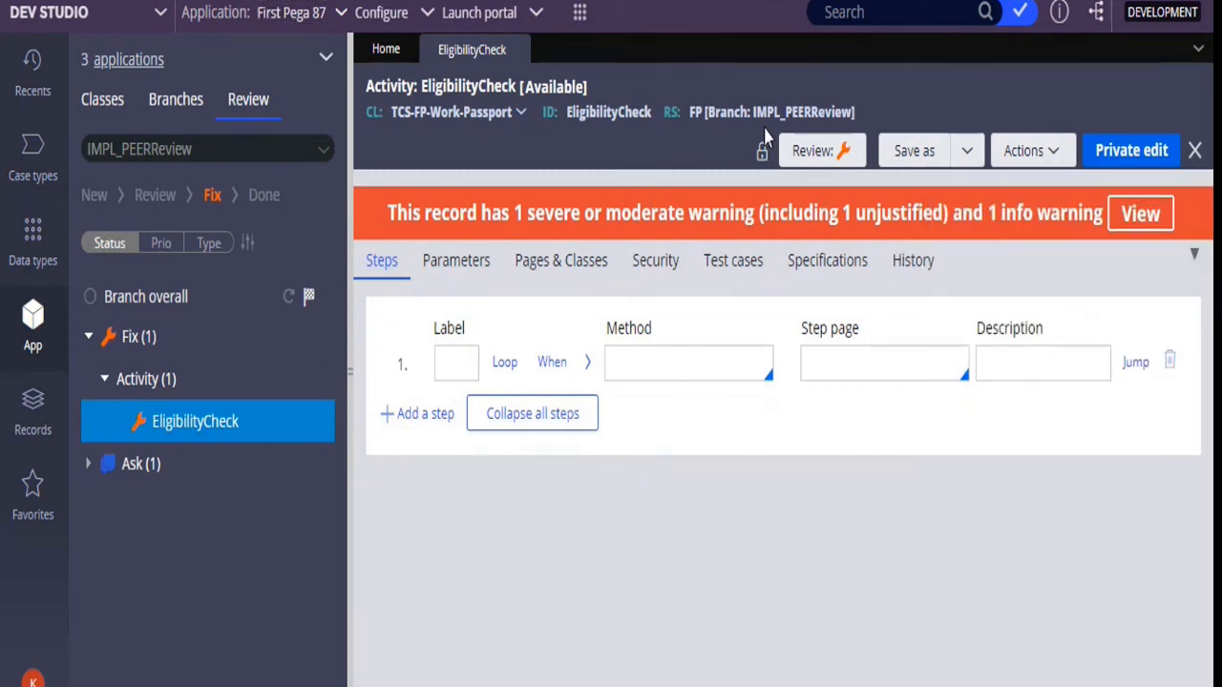
left_click(819, 153)
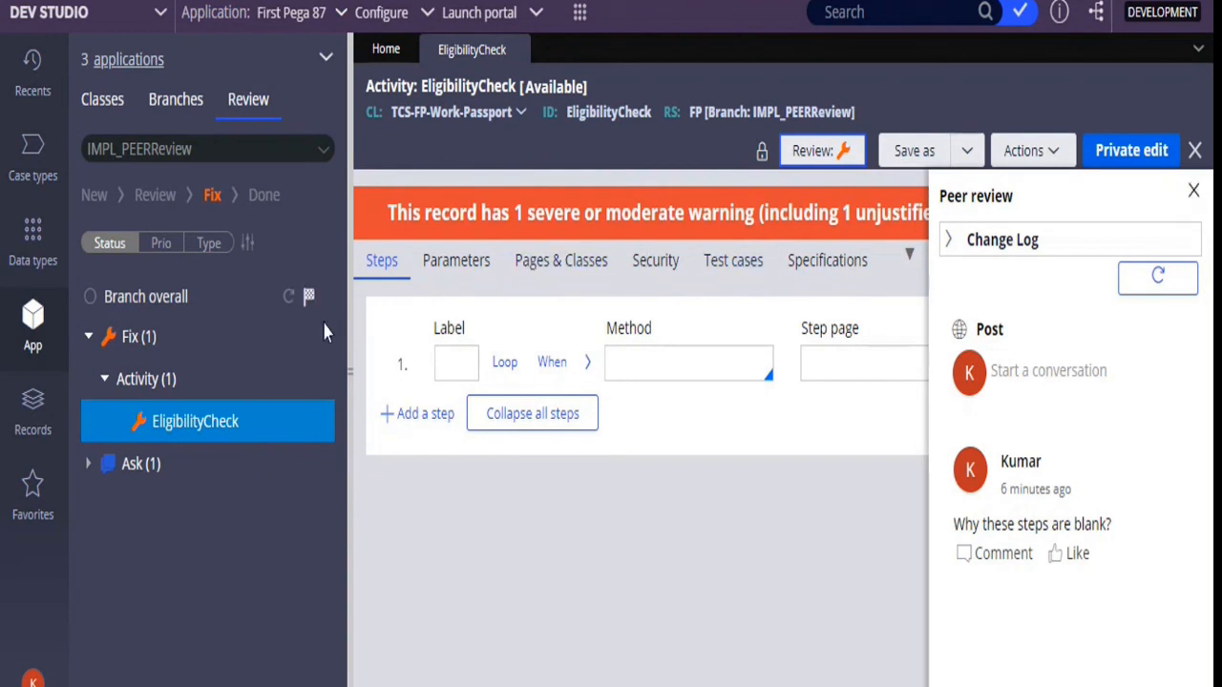
Move the IMPL_PEERReview branch review on from Fix to the Review stage and close the peer review comments
left_click(308, 297)
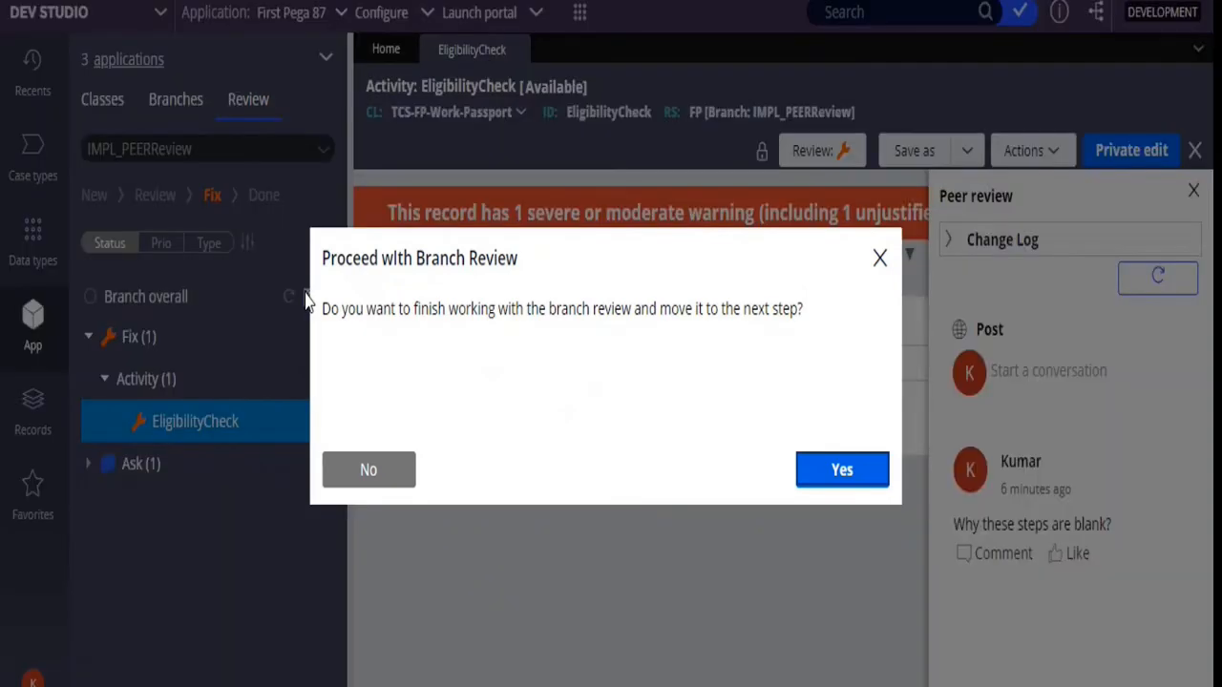
left_click(836, 474)
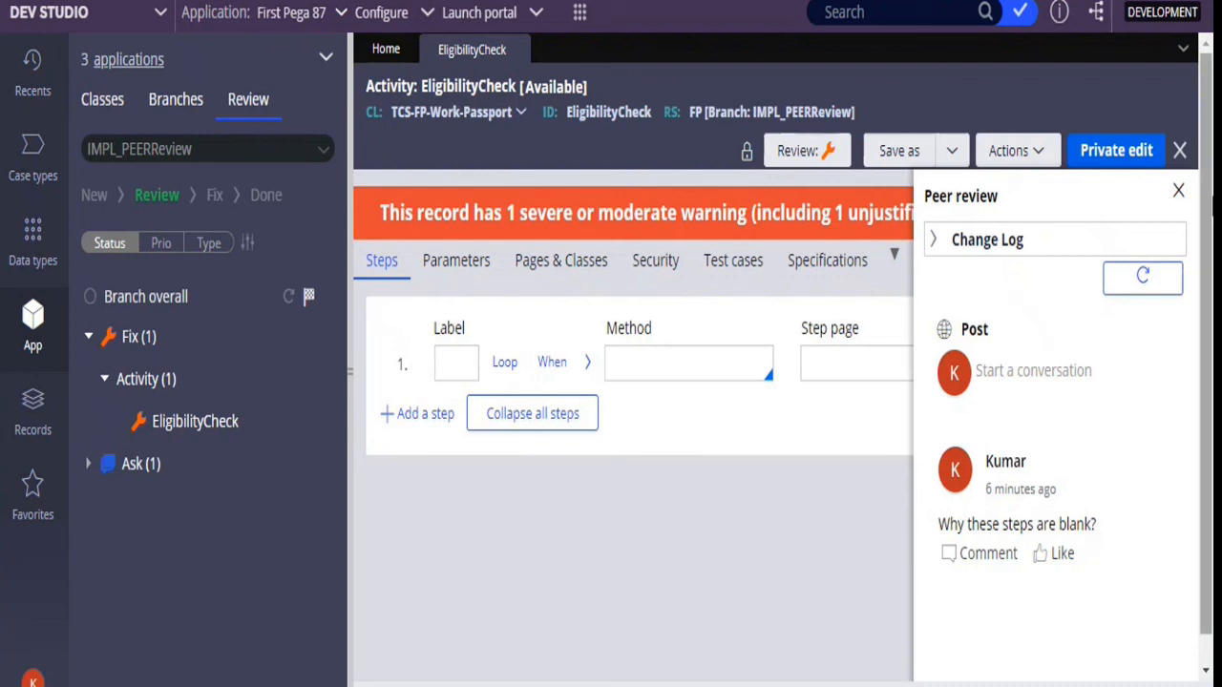
left_click(1179, 193)
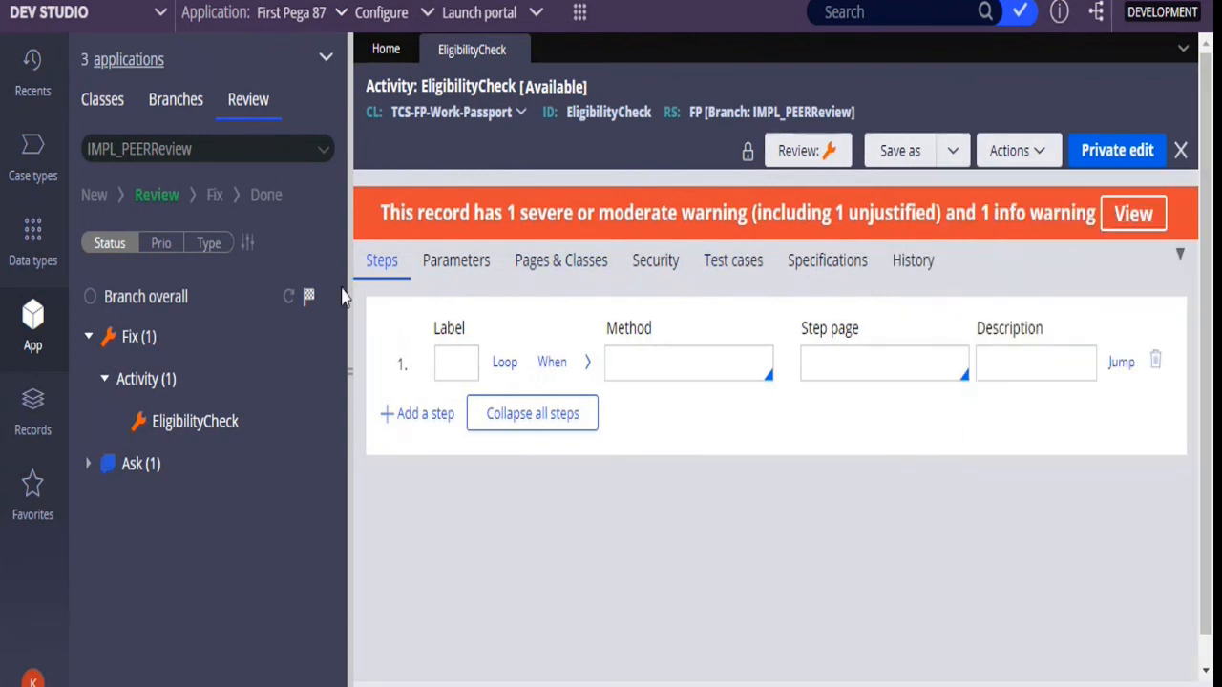
left_click(308, 304)
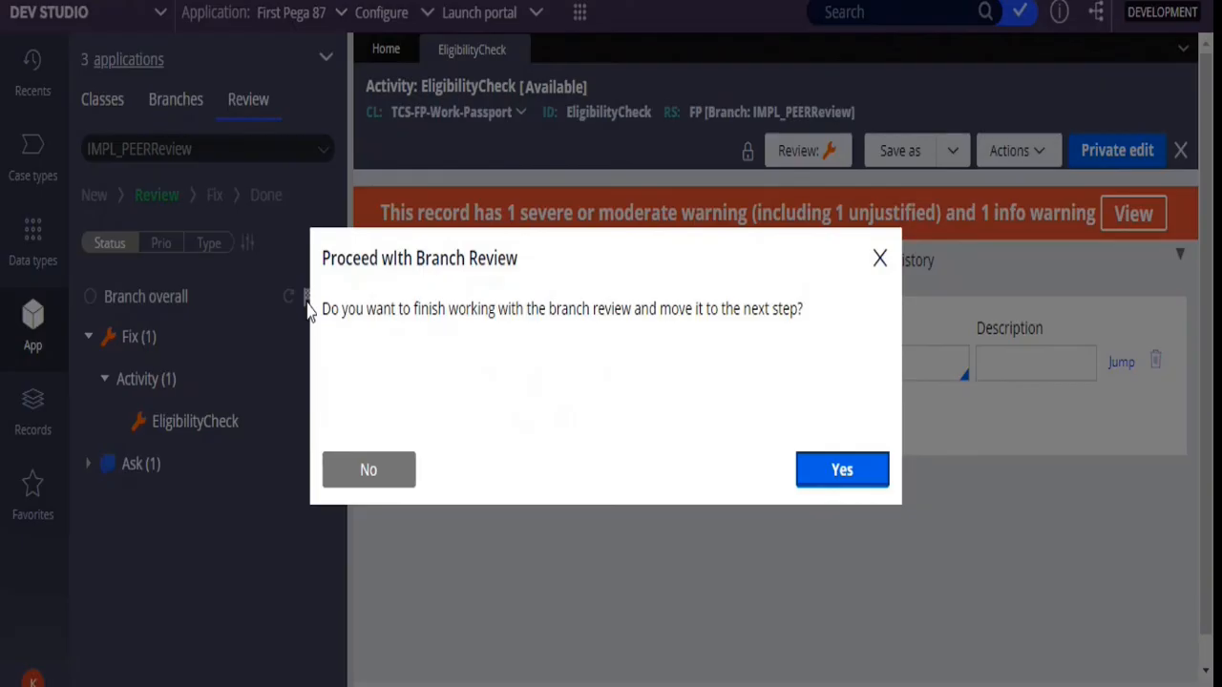
left_click(371, 478)
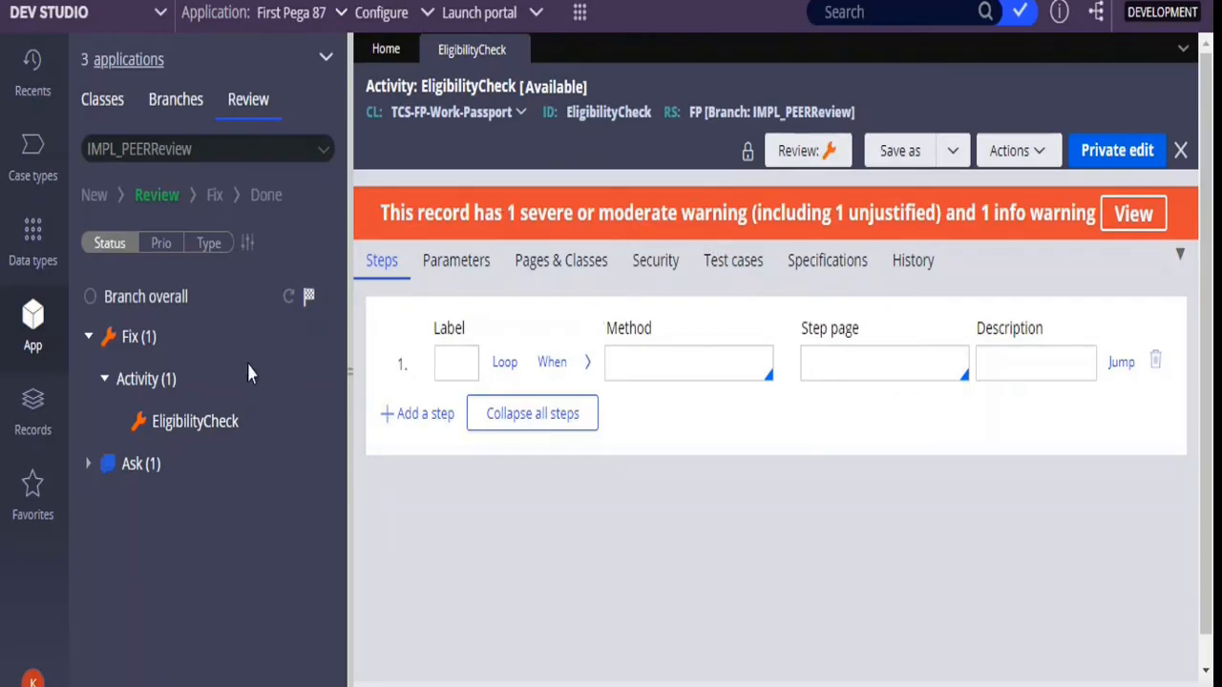
Close and reopen the EligibilityCheck activity from the branch review and set its review status to Done
left_click(198, 428)
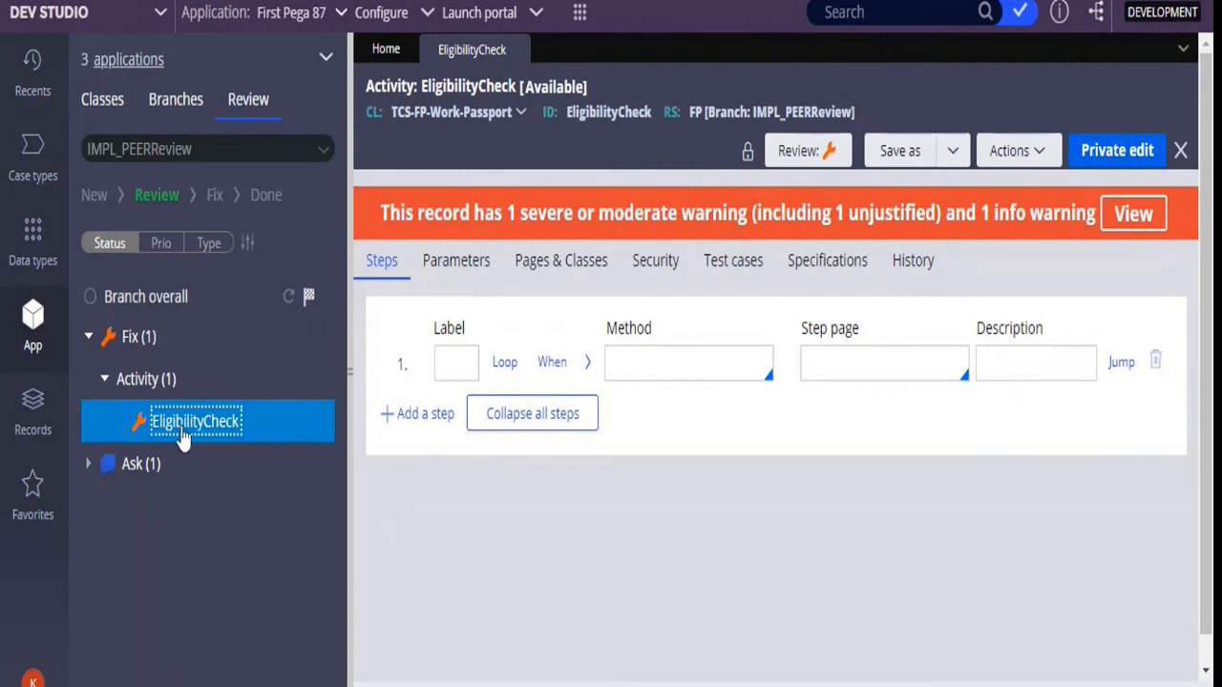
left_click(522, 50)
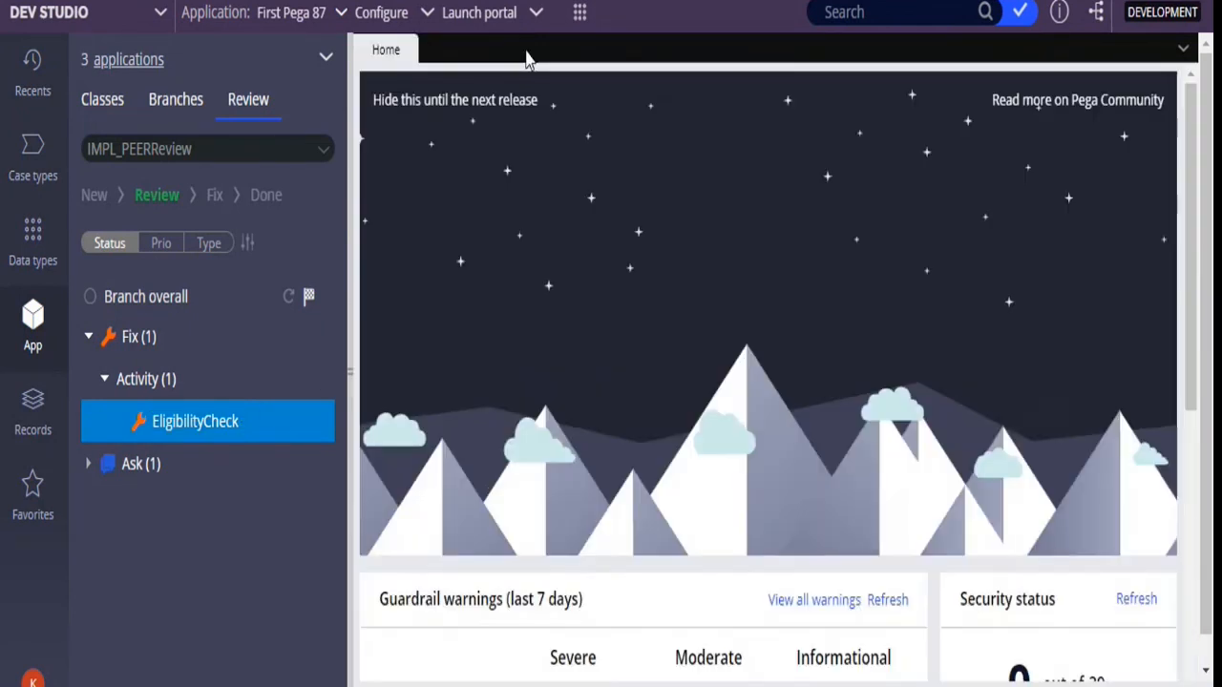
left_click(214, 421)
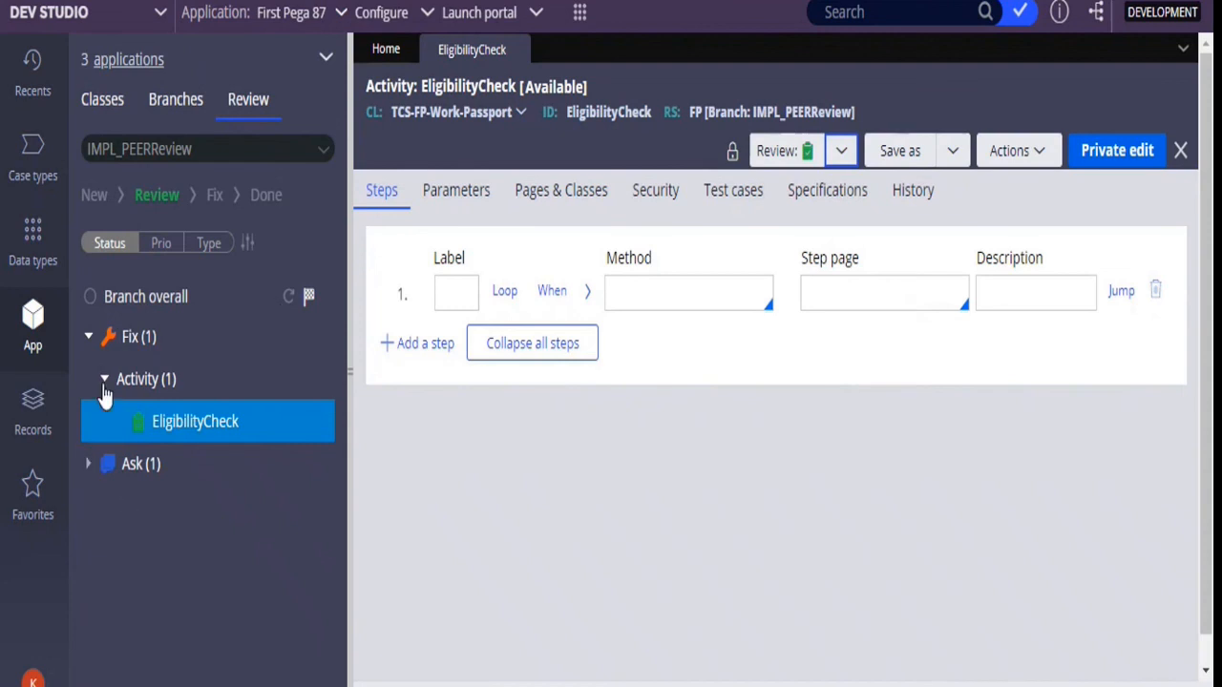
Open the CalEligibility data transform from the Ask group and set its review status to Done
left_click(87, 466)
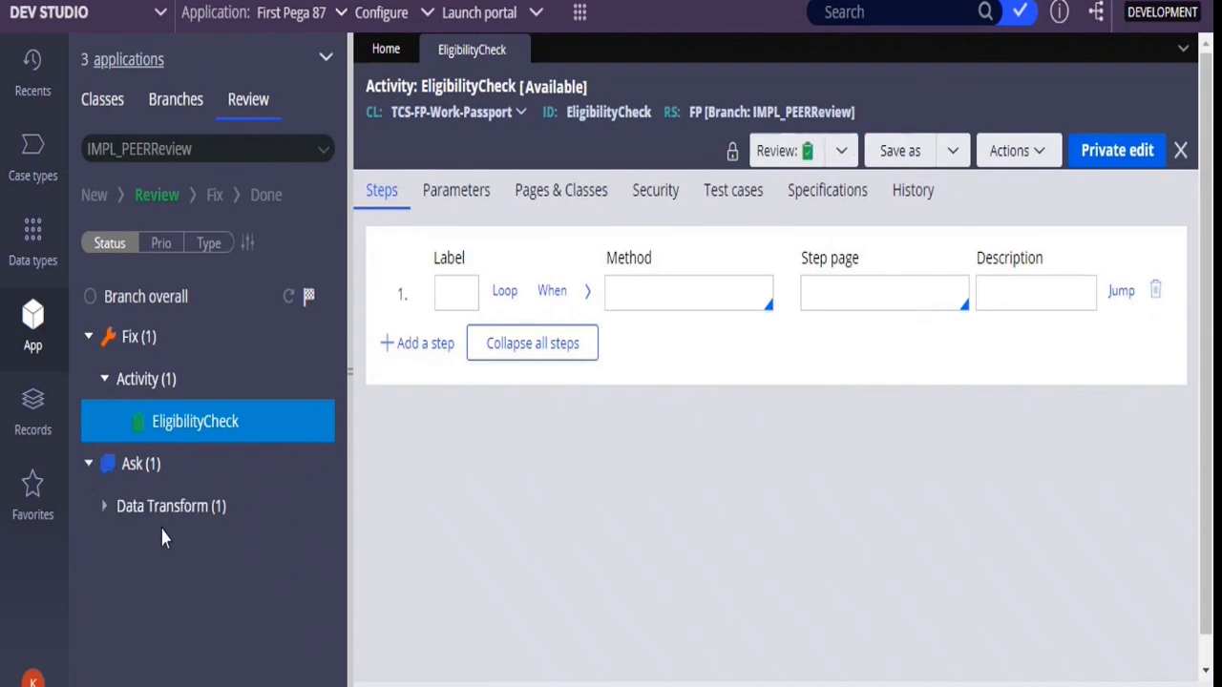
left_click(103, 508)
left_click(209, 554)
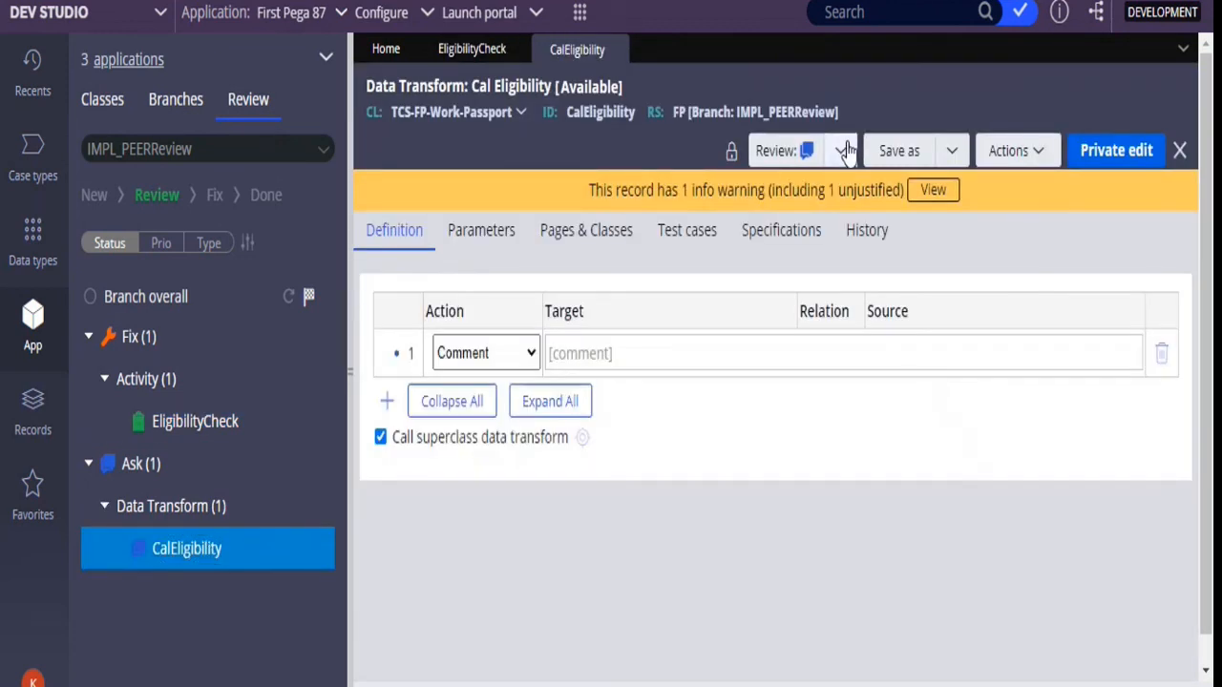
left_click(839, 151)
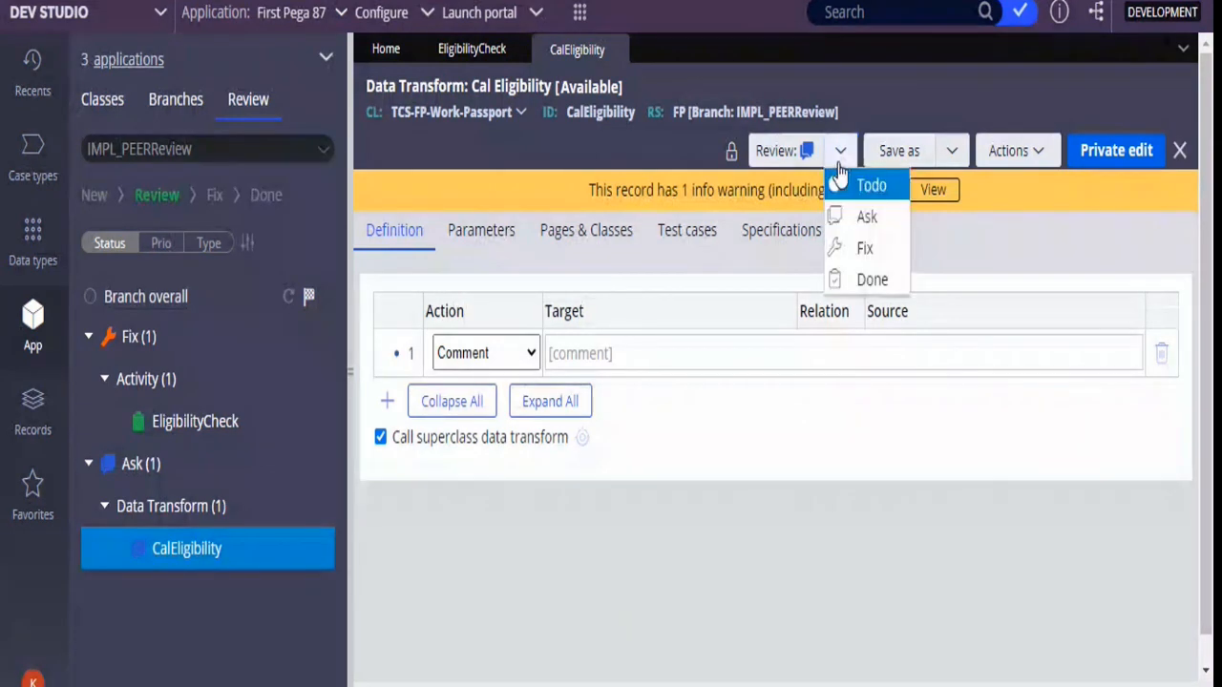
left_click(856, 279)
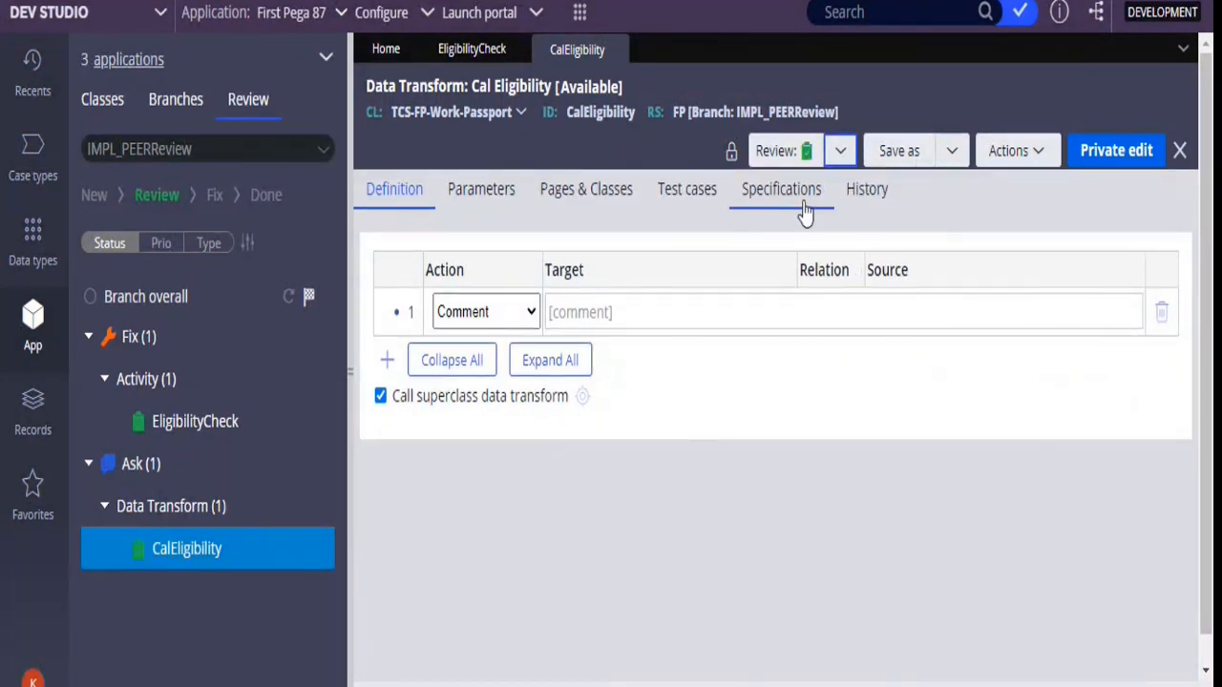
Finish the IMPL_PEERReview branch review by moving it from Review to the Done stage
left_click(309, 300)
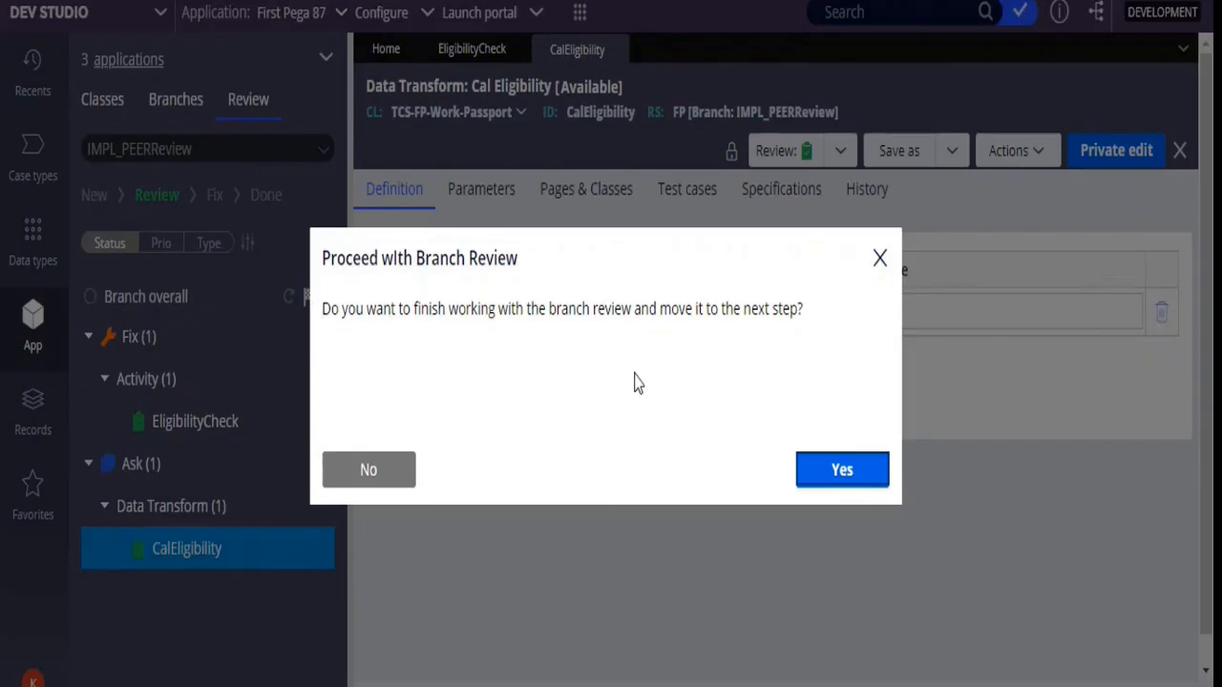
left_click(840, 470)
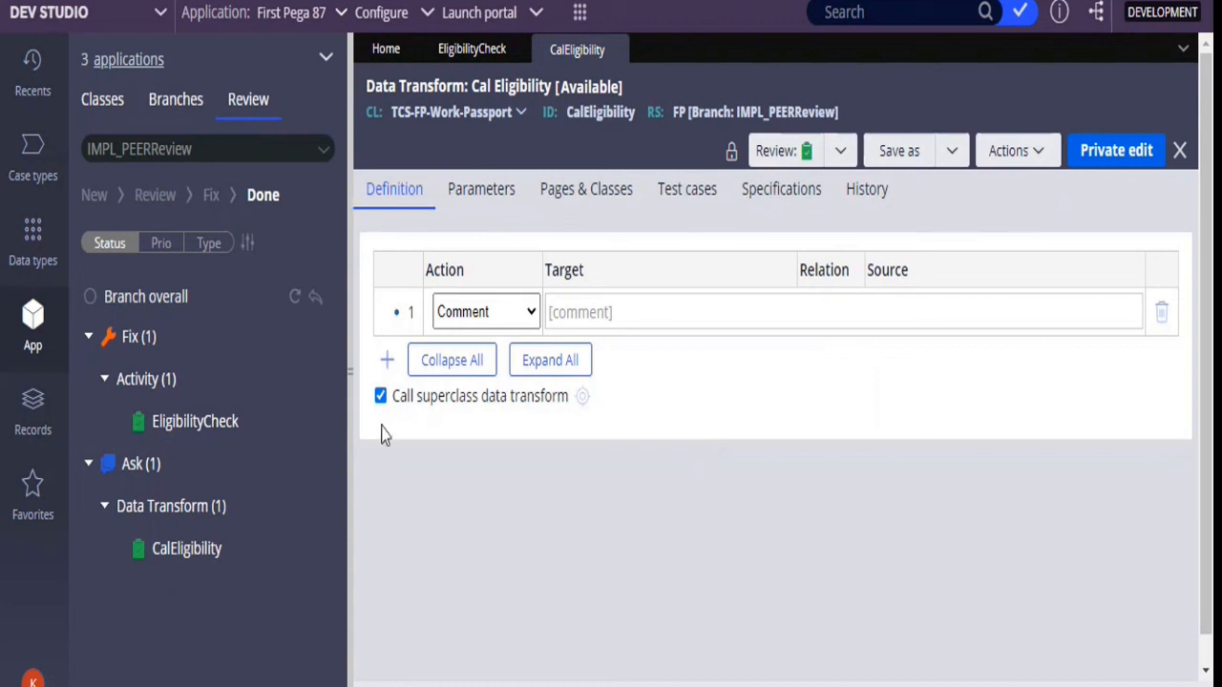
Open the options for the reviewer's operator account
left_click(32, 681)
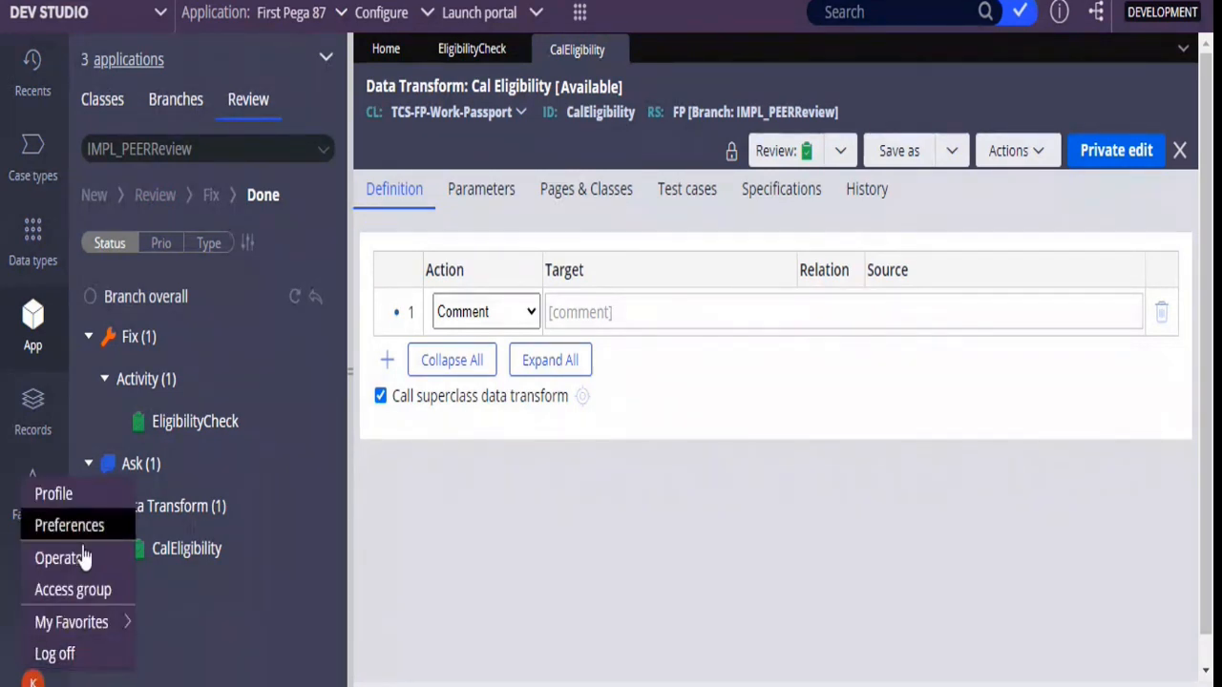